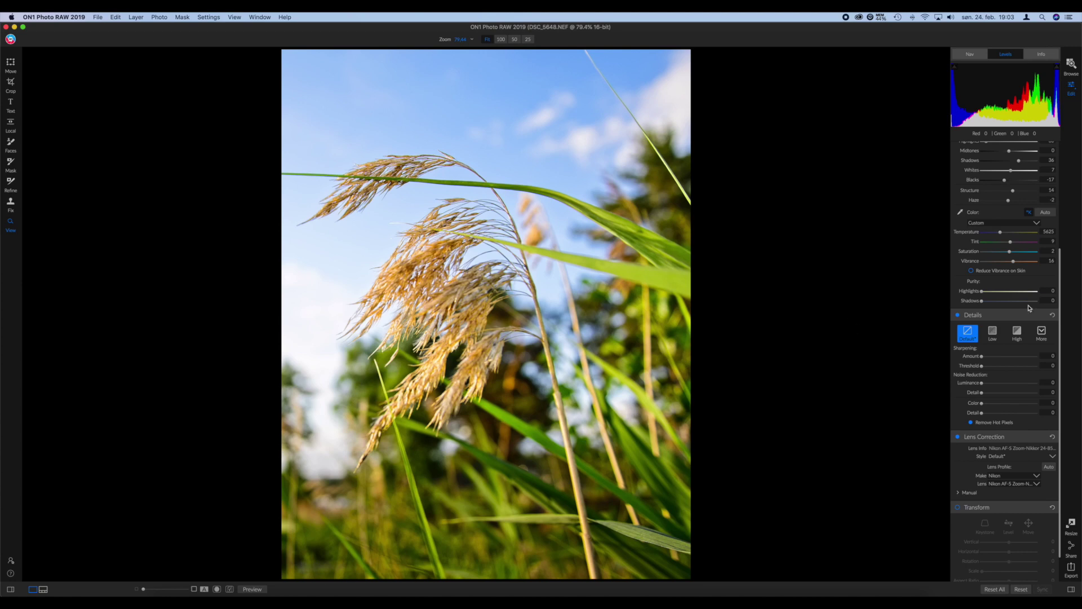
# Scroll the right-hand Develop panel for DSC_5648.NEF toward the Details section.
pyautogui.scroll(5, 1048, 265)
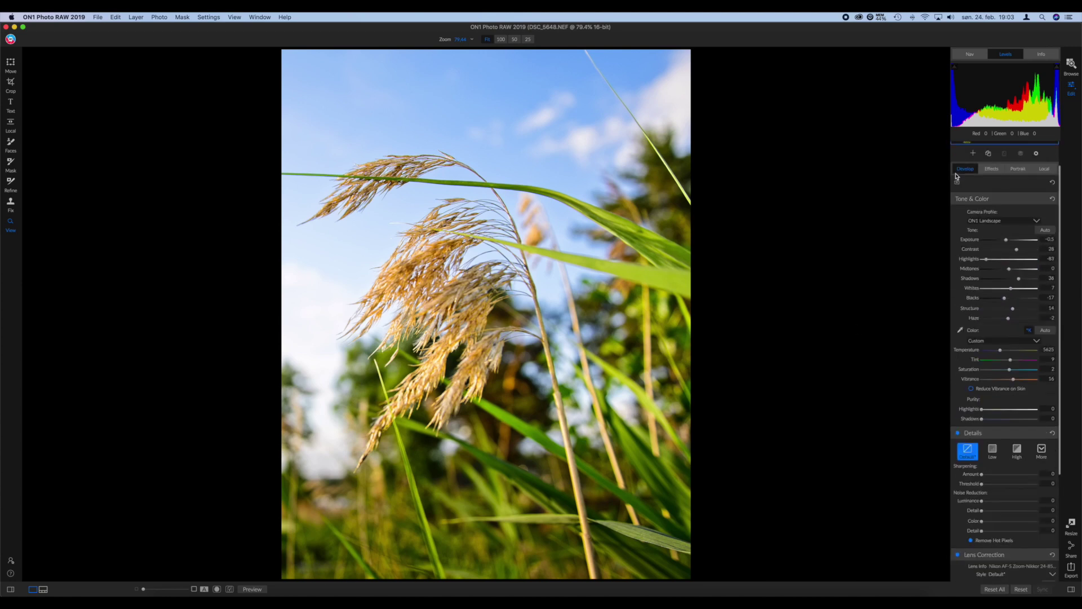
# Zoom to 172% on the reed heads and lower Structure to -8.
pyautogui.click(397, 167)
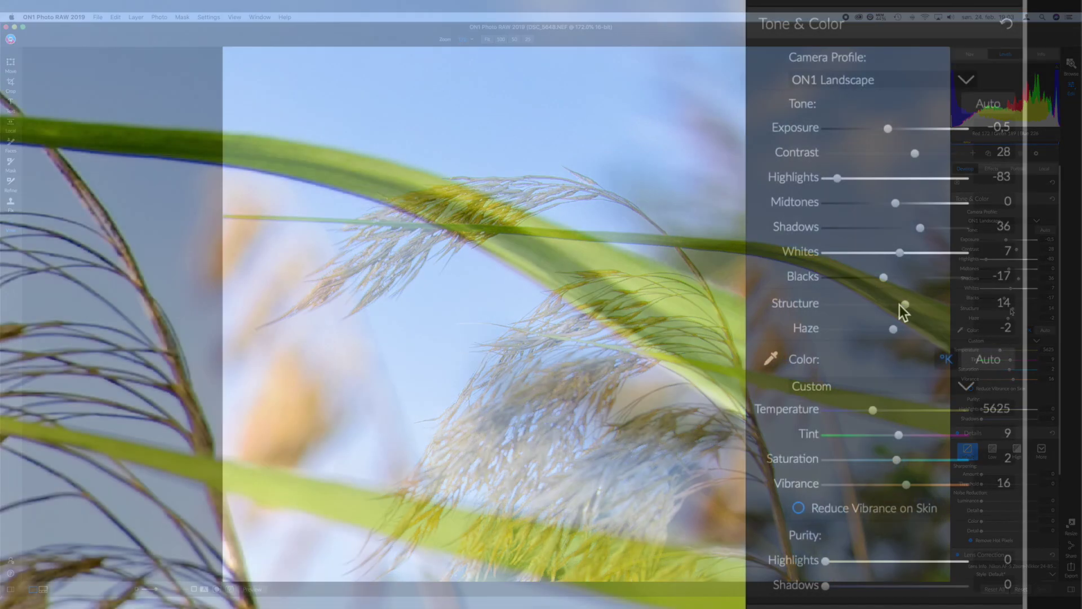
pyautogui.moveTo(1013, 308); pyautogui.dragTo(1010, 307)
pyautogui.moveTo(897, 303); pyautogui.dragTo(888, 306)
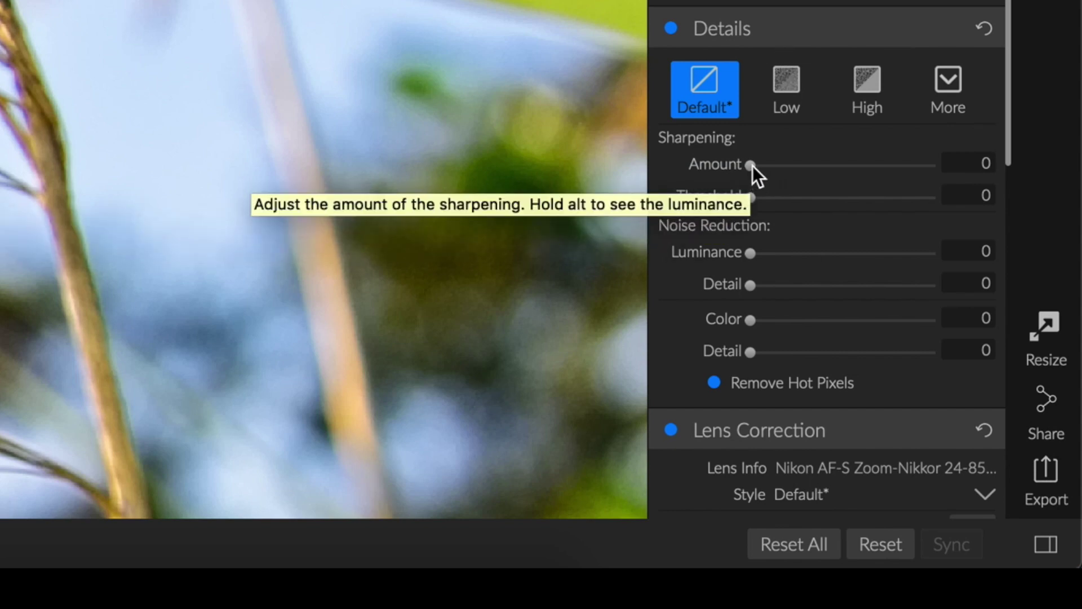
# Raise the Details Sharpening Amount to 38 and begin previewing its effect.
pyautogui.moveTo(752, 166); pyautogui.dragTo(772, 178)
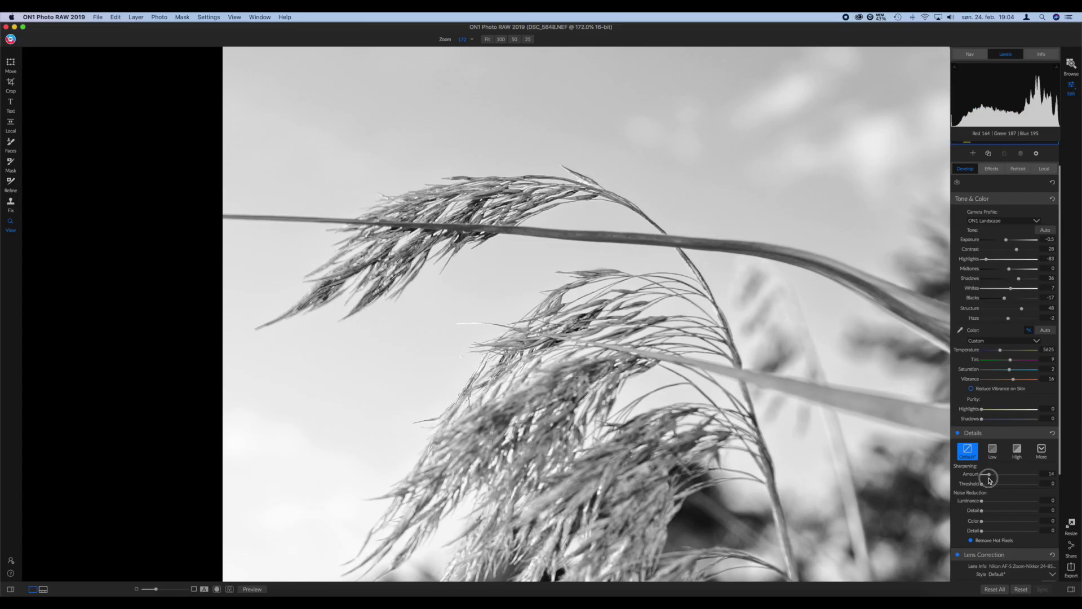
pyautogui.moveTo(990, 481); pyautogui.dragTo(1003, 481)
pyautogui.moveTo(1003, 481); pyautogui.dragTo(1003, 481)
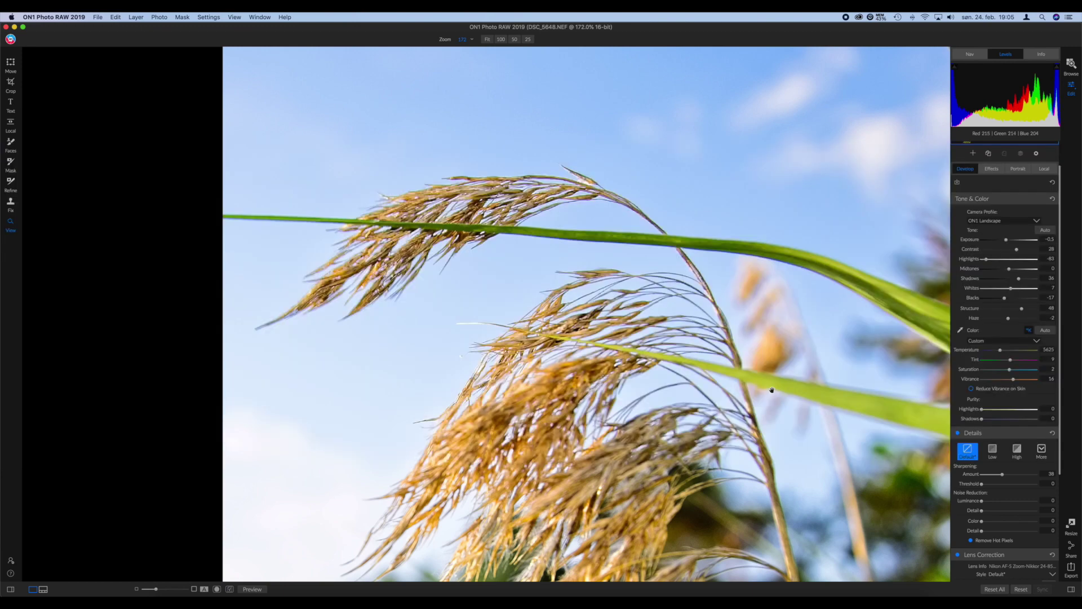
pyautogui.click(1002, 475)
# Compare the reeds in grayscale luminance preview with details off and on, then pan across the reeds.
pyautogui.moveTo(1002, 474); pyautogui.dragTo(1003, 476)
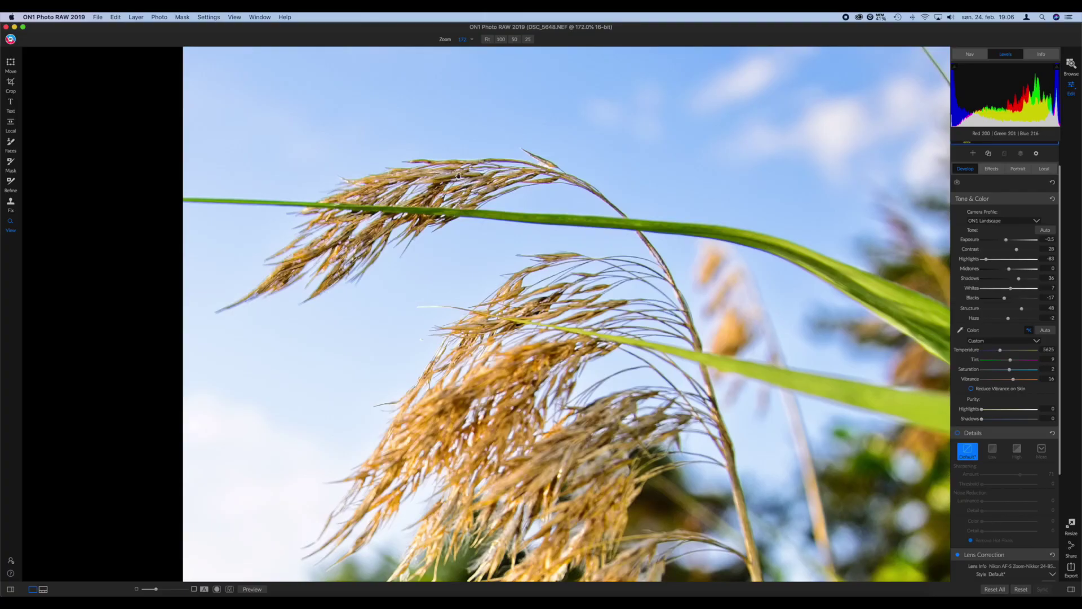
pyautogui.click(957, 433)
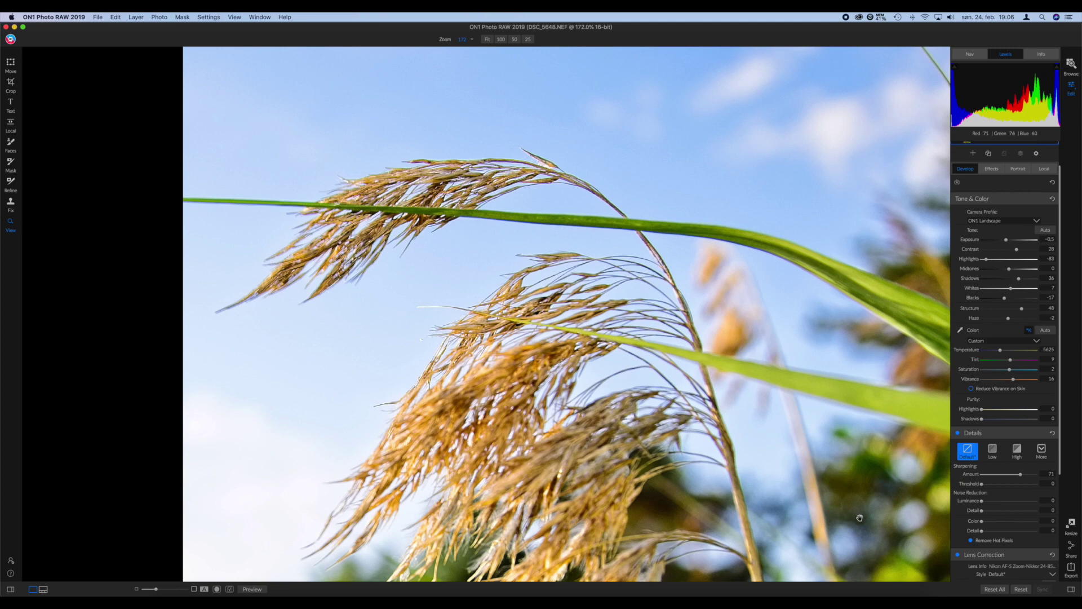
pyautogui.moveTo(858, 515); pyautogui.dragTo(732, 438)
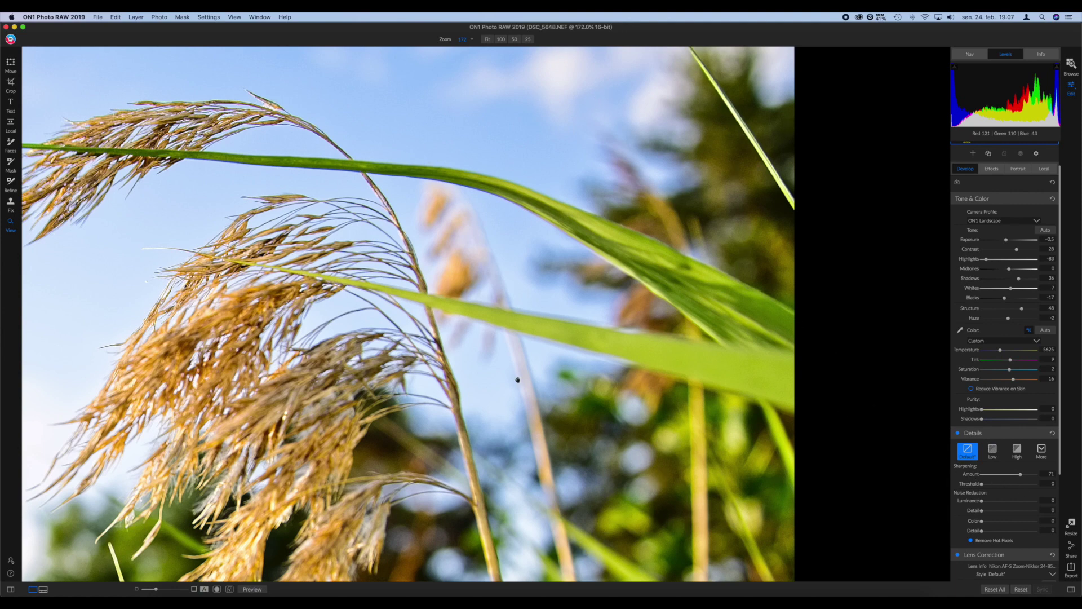
# Zoom to about 221% on the grass plume and raise the sharpening Threshold.
pyautogui.moveTo(156, 589); pyautogui.dragTo(163, 590)
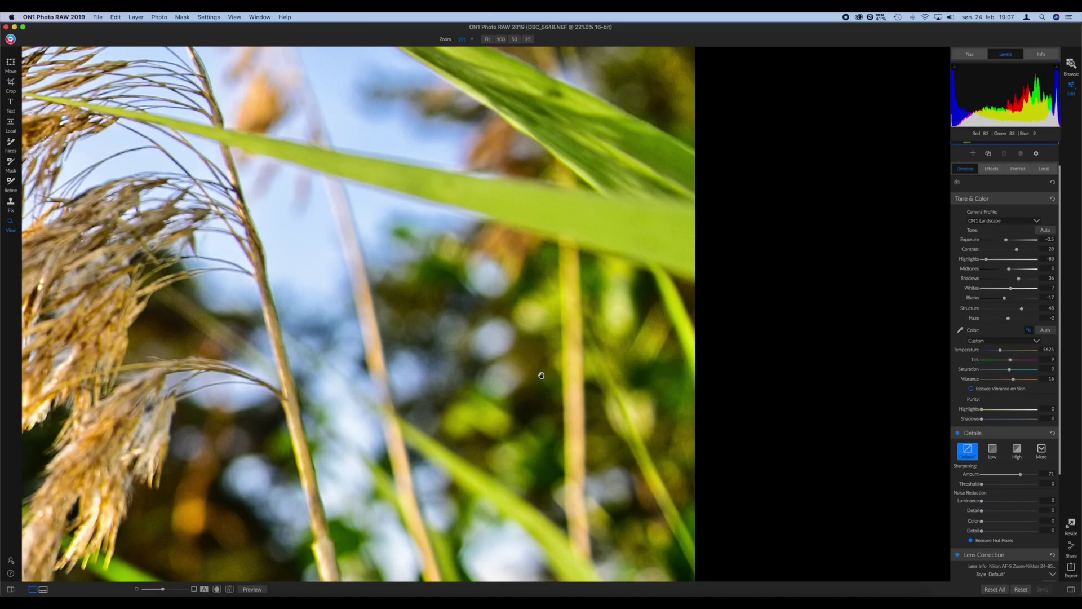
pyautogui.moveTo(541, 375); pyautogui.dragTo(563, 482)
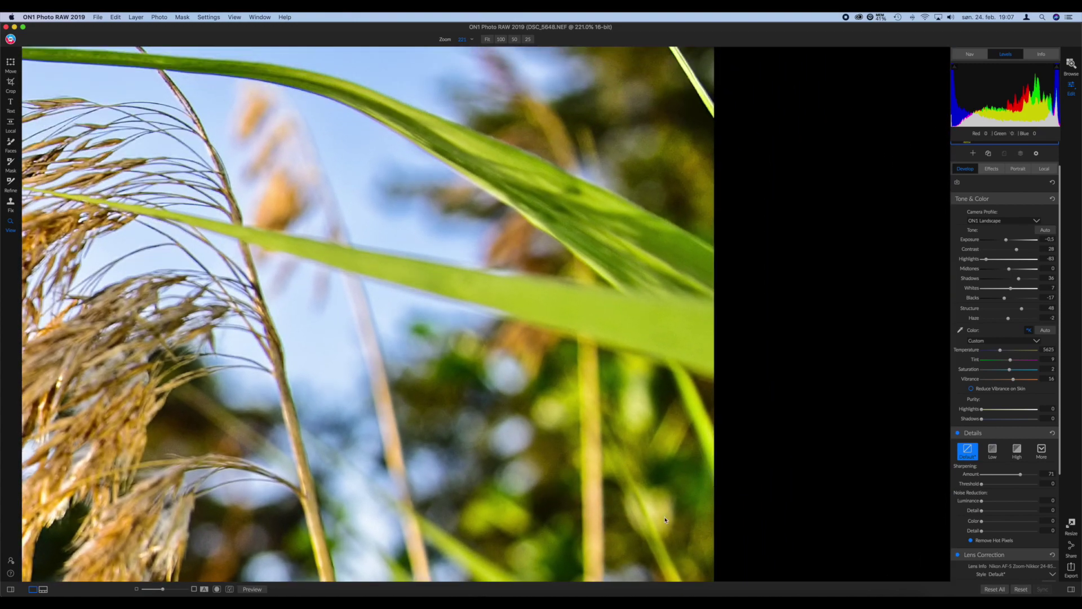
pyautogui.click(982, 484)
pyautogui.moveTo(983, 487); pyautogui.dragTo(987, 488)
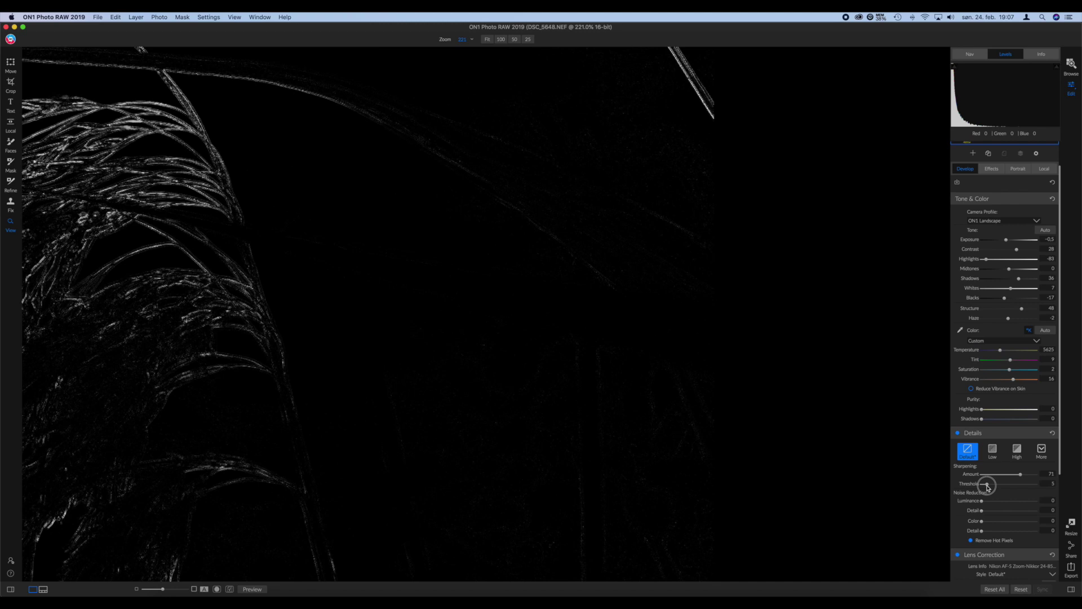
# Raise the sharpening Threshold to 22, panning over the leaves and reed heads to check the mask.
pyautogui.moveTo(987, 488); pyautogui.dragTo(988, 488)
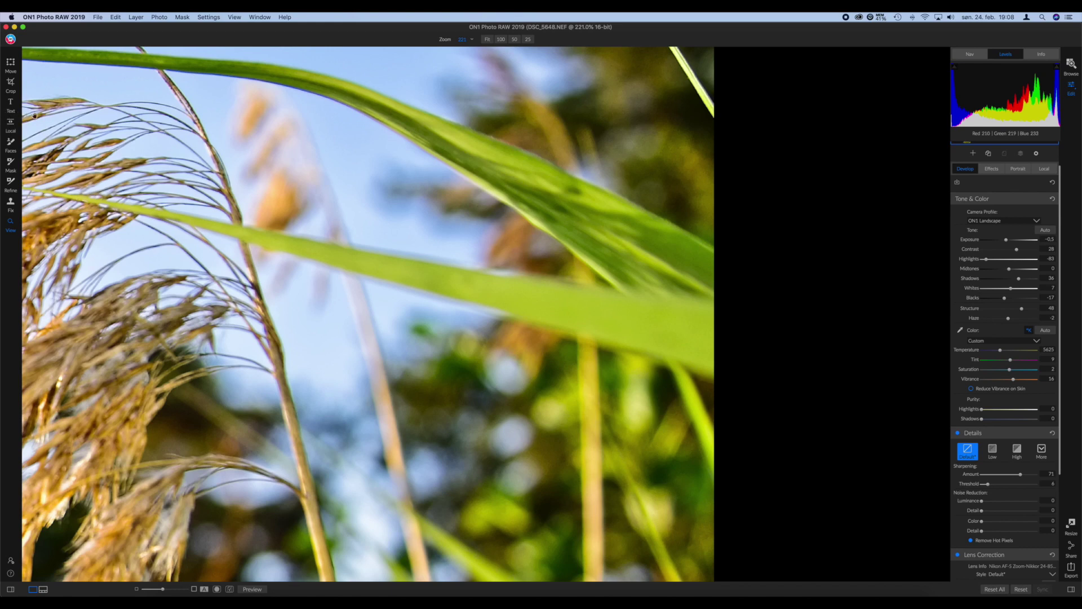
pyautogui.moveTo(87, 145); pyautogui.dragTo(265, 145)
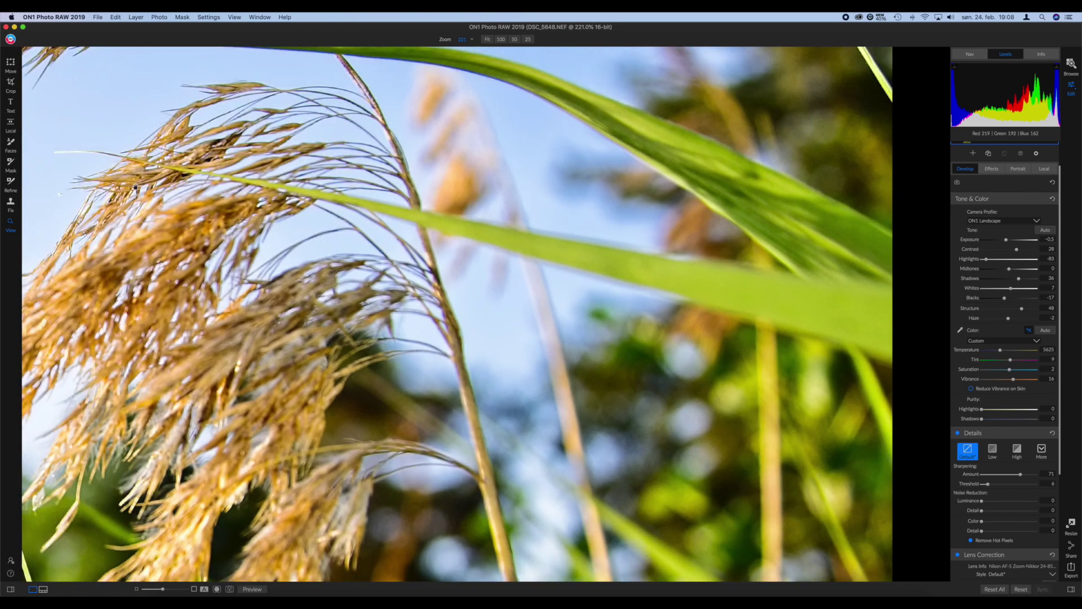
pyautogui.moveTo(783, 246); pyautogui.dragTo(466, 197)
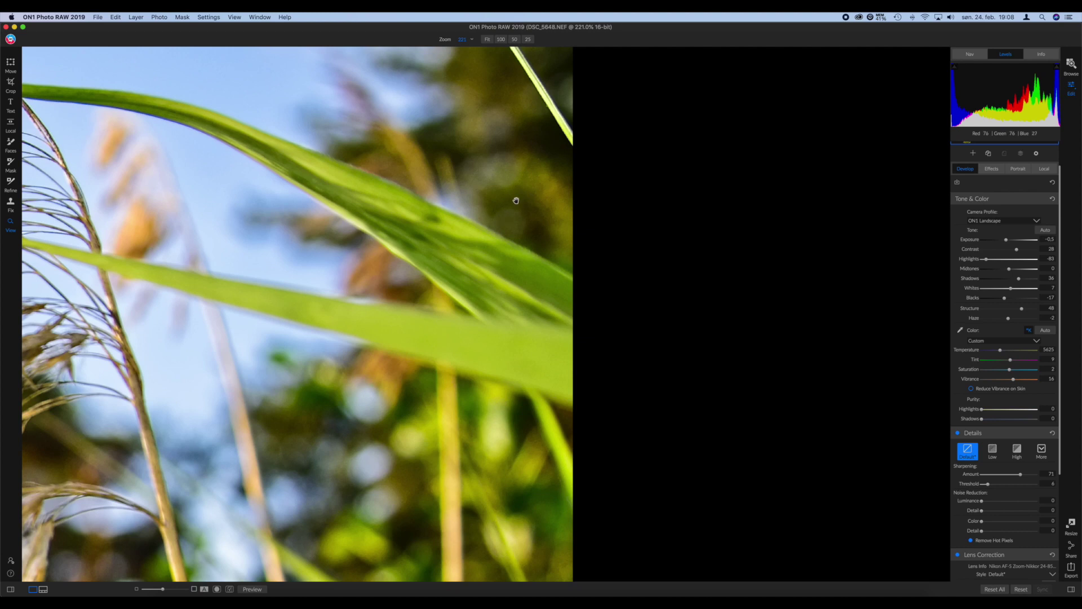
pyautogui.click(988, 485)
pyautogui.moveTo(990, 488); pyautogui.dragTo(1007, 492)
pyautogui.moveTo(103, 179); pyautogui.dragTo(657, 234)
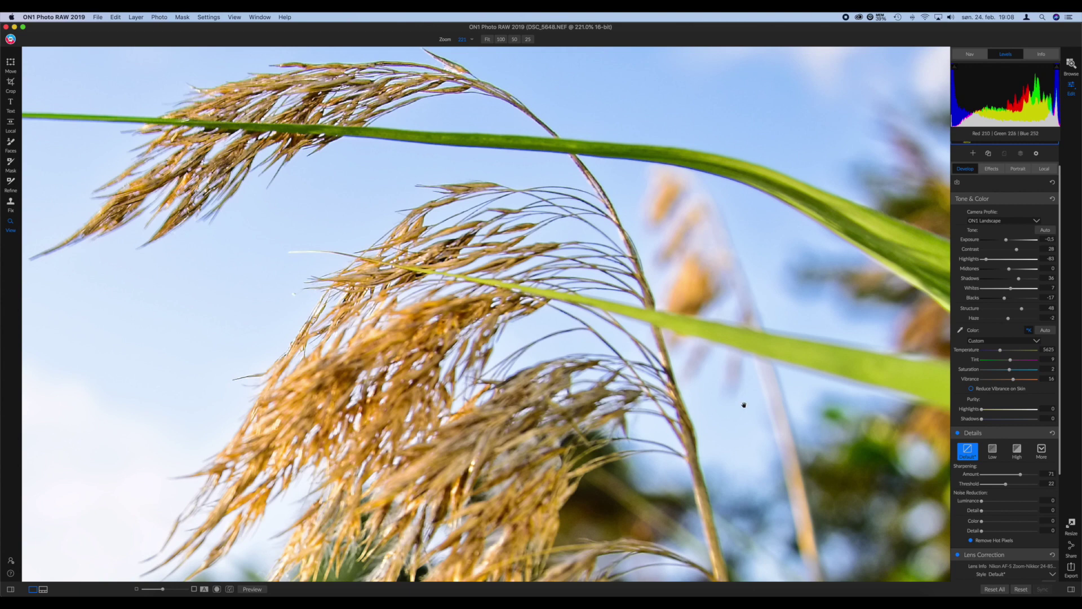
# Set Threshold to 21 using the Alt mask view, zoom to about 252%, and raise Amount to 91.
pyautogui.click(1006, 484)
pyautogui.moveTo(1006, 484)
pyautogui.mouseDown()
pyautogui.moveTo(1017, 489)
pyautogui.moveTo(1006, 489)
pyautogui.mouseUp()
pyautogui.press('alt')
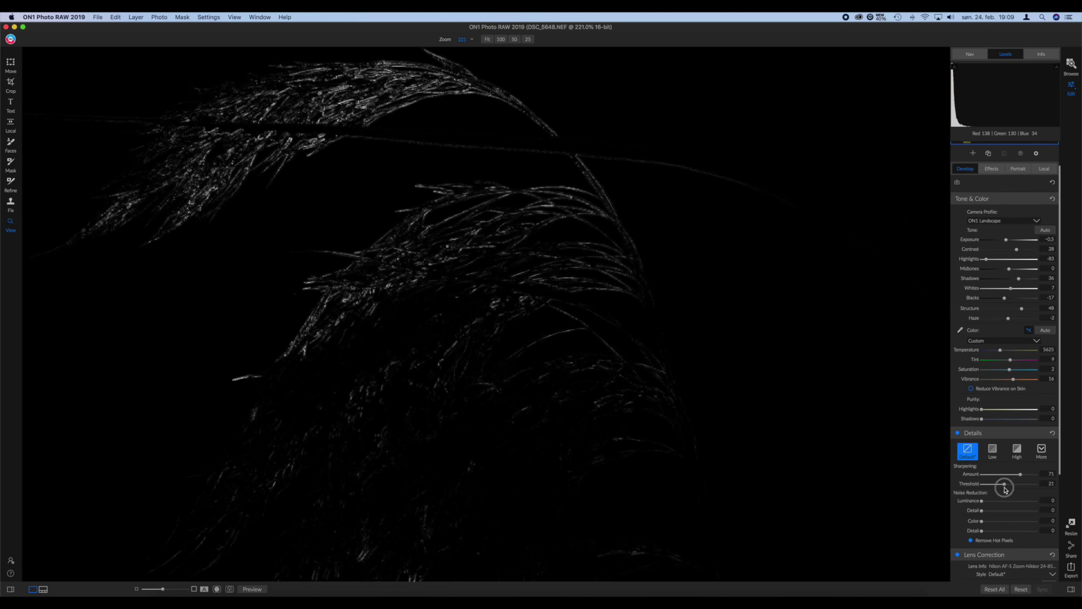
pyautogui.moveTo(1006, 489); pyautogui.dragTo(1005, 488)
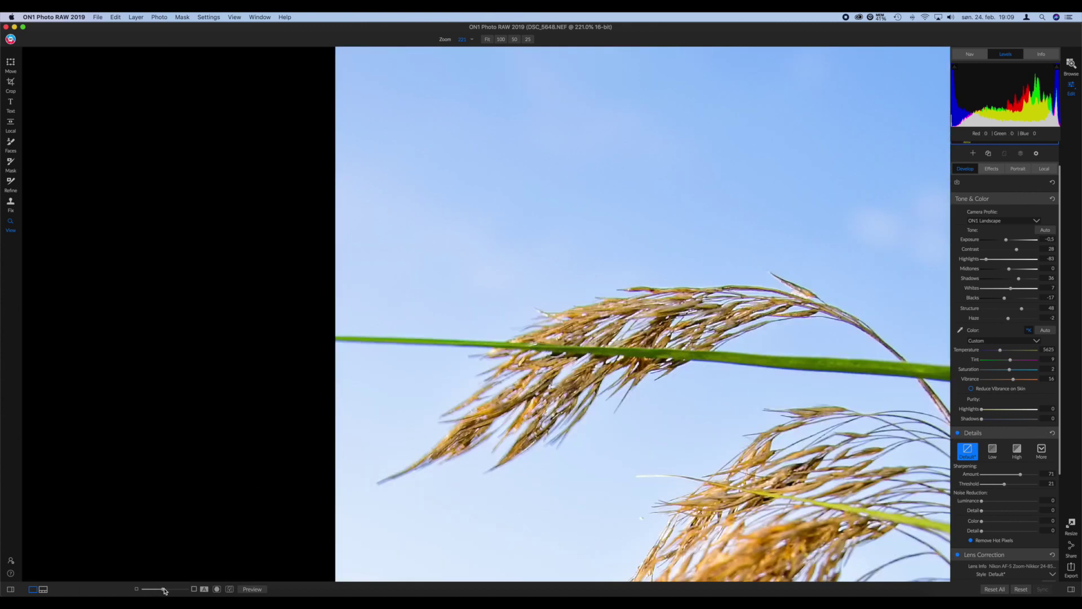
pyautogui.click(167, 590)
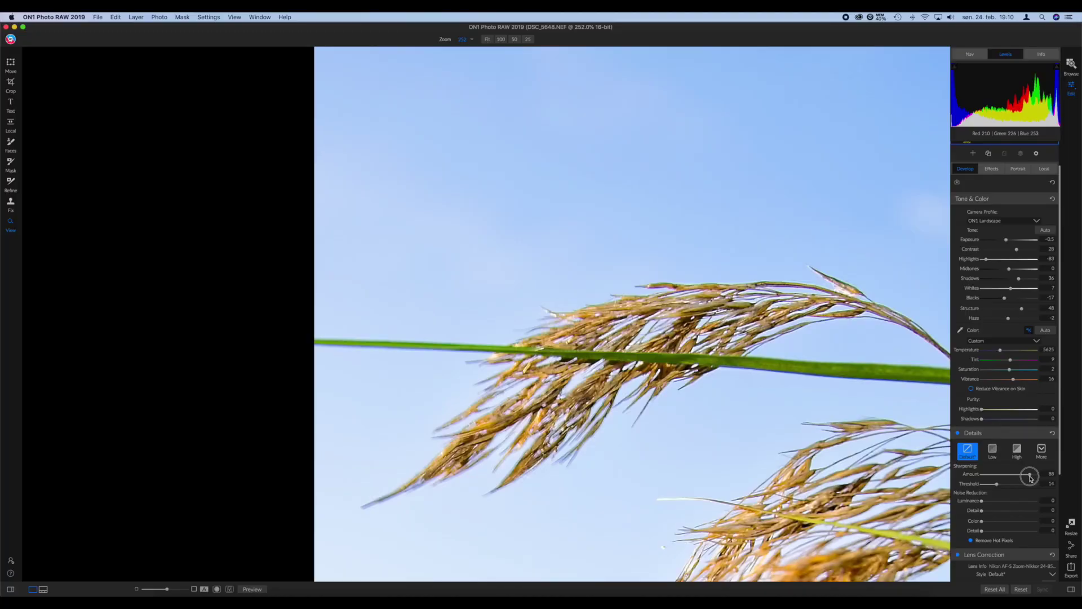
pyautogui.moveTo(1031, 477); pyautogui.dragTo(1032, 476)
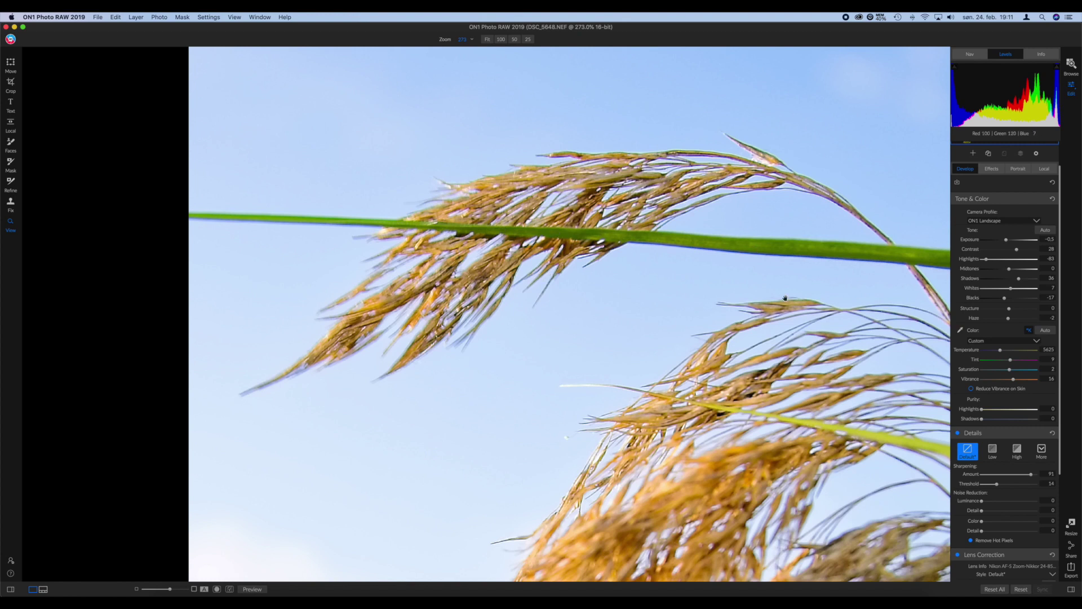
# Show the grass photo at 100% zoom and return the right panel to its top.
pyautogui.scroll(-1, 1006, 509)
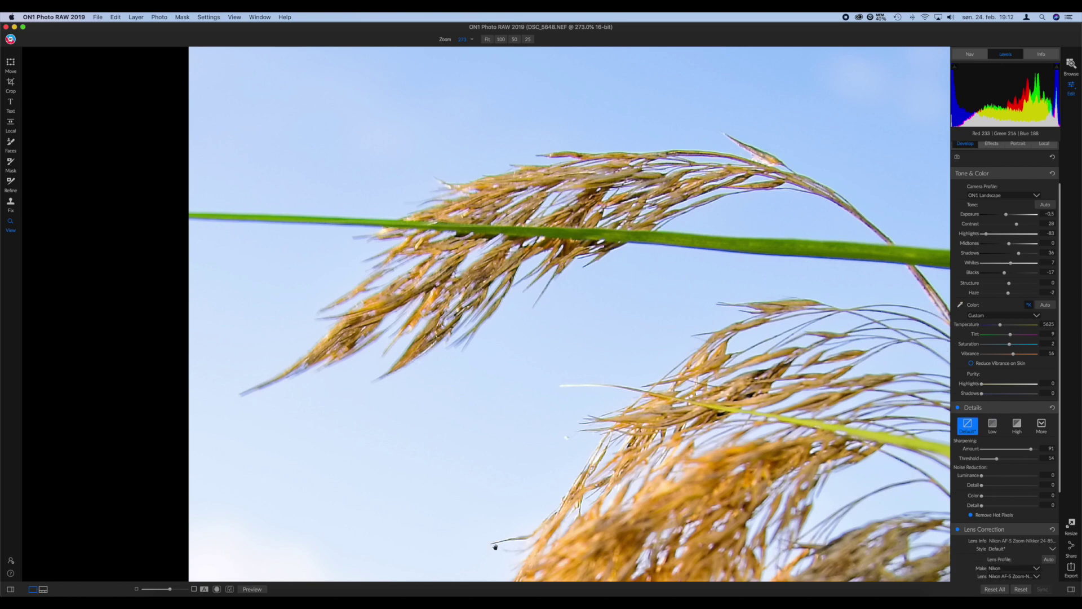
pyautogui.click(500, 38)
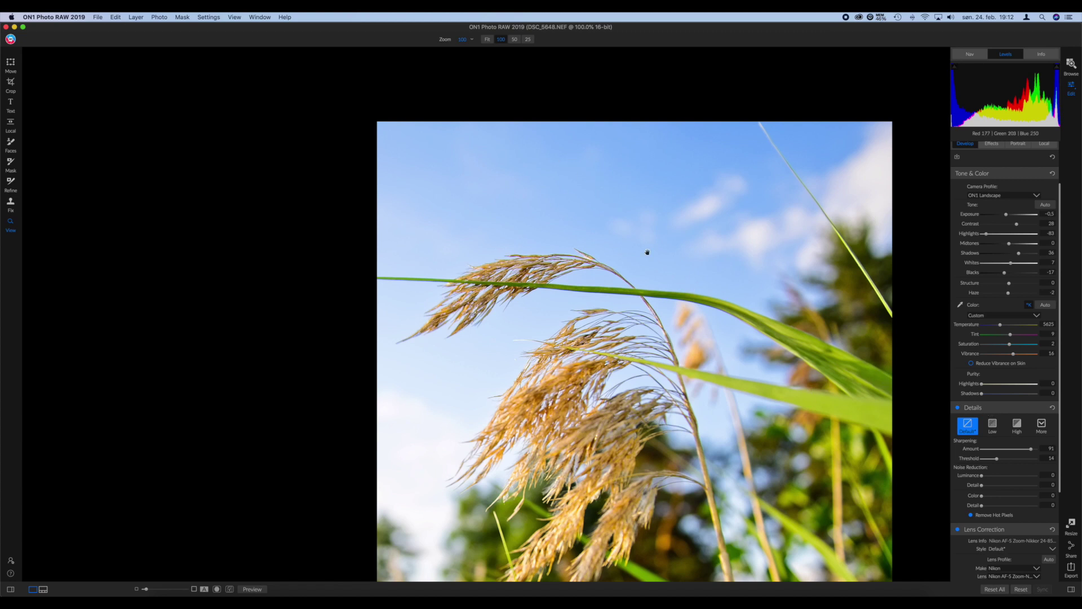
pyautogui.scroll(3, 987, 344)
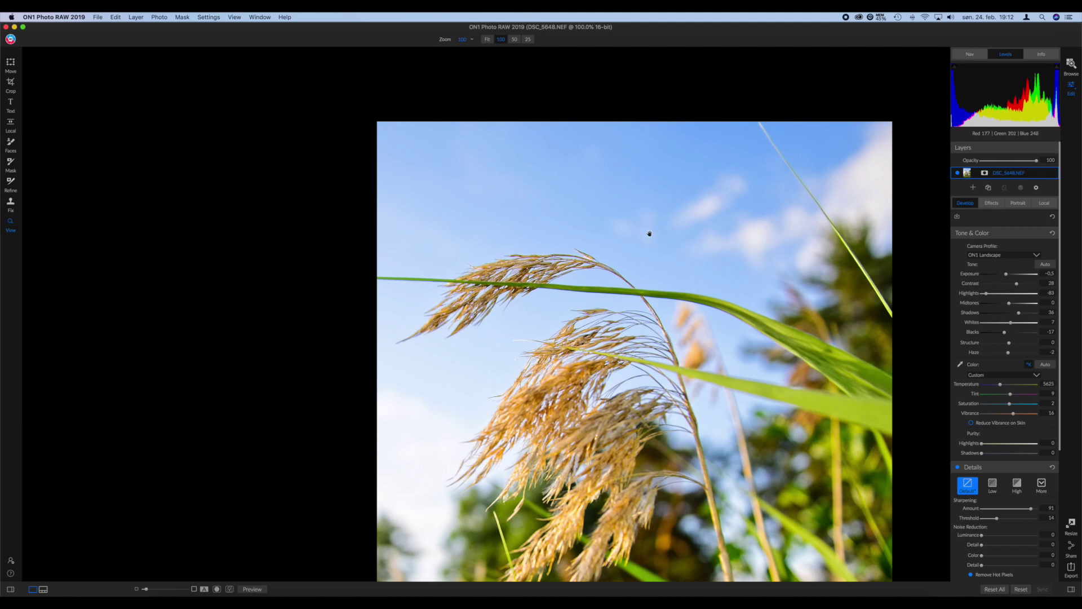
# Fit the photo to the view, disable Details sharpening, and enable the Effects Sharpening filter.
pyautogui.click(527, 168)
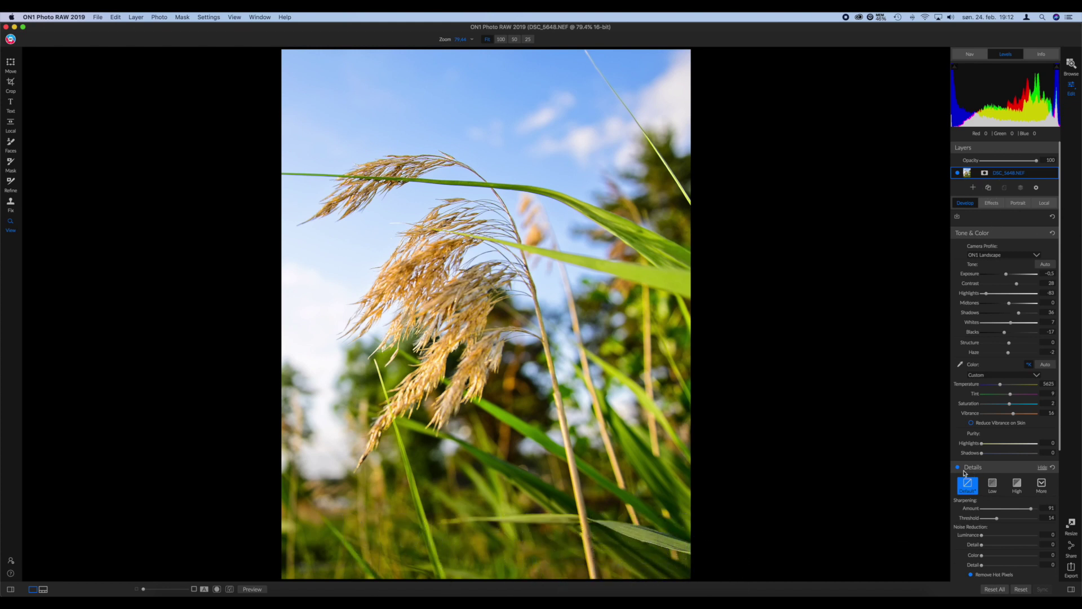
pyautogui.click(957, 467)
pyautogui.scroll(-3, 959, 465)
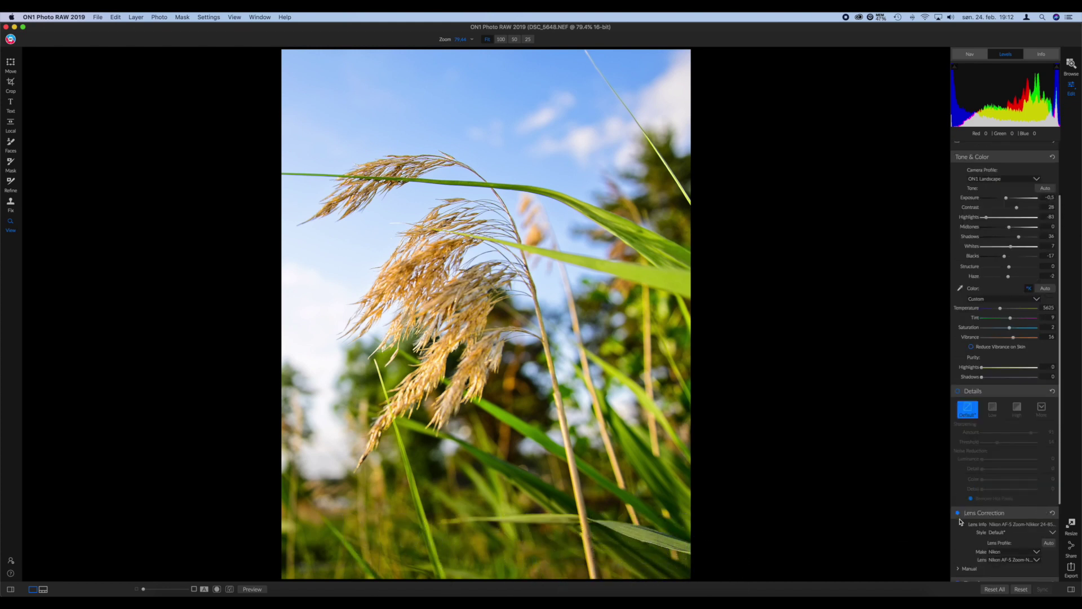
pyautogui.scroll(3, 990, 195)
pyautogui.click(991, 203)
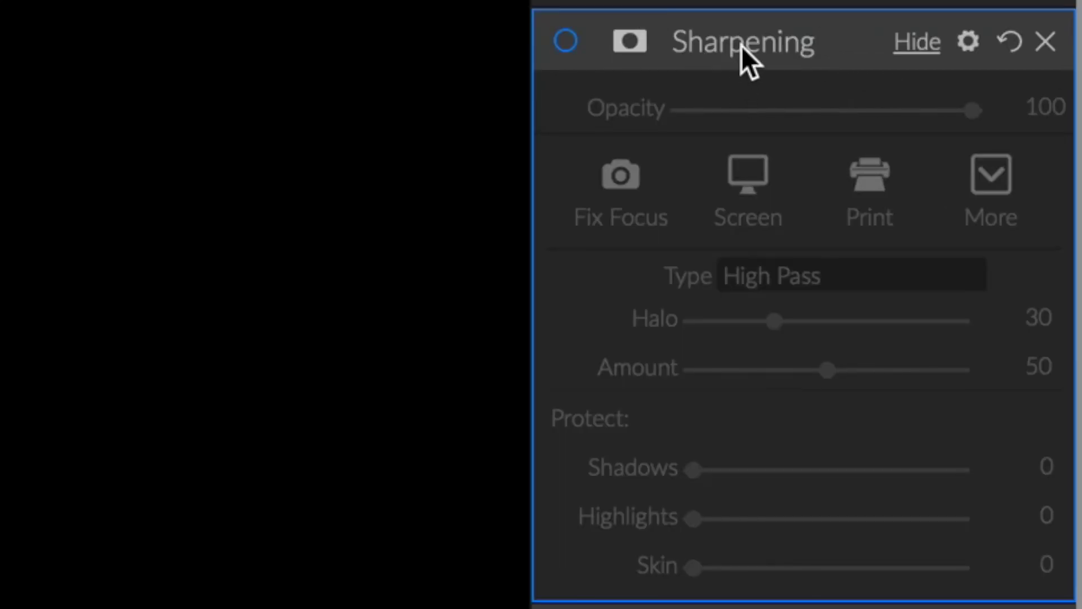
pyautogui.click(566, 45)
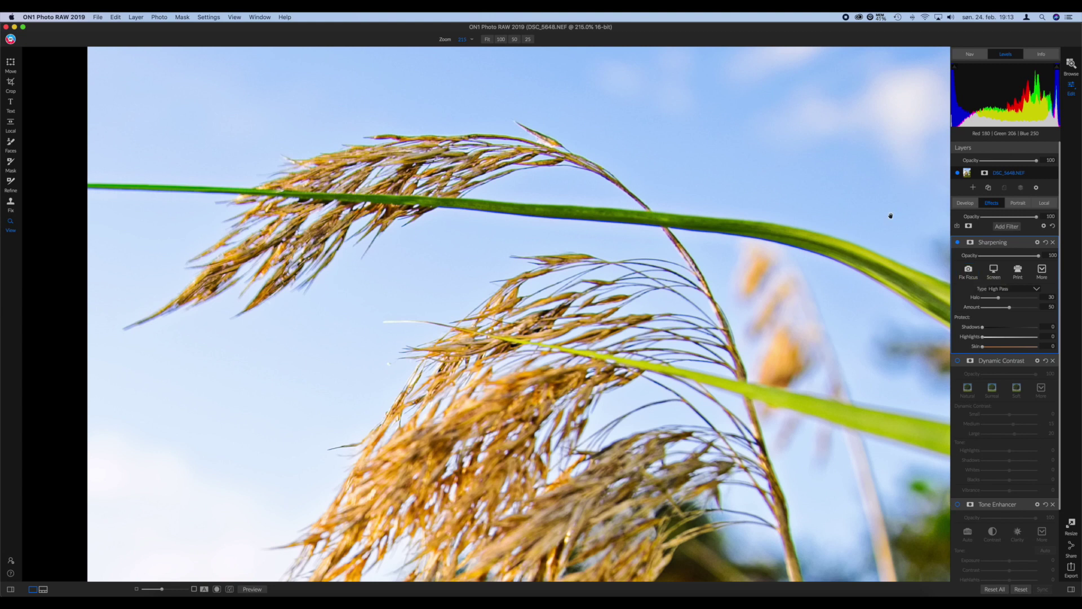
# Apply the Fix Focus sharpening preset, inspect the grass blade, then switch to the Screen preset.
pyautogui.click(969, 274)
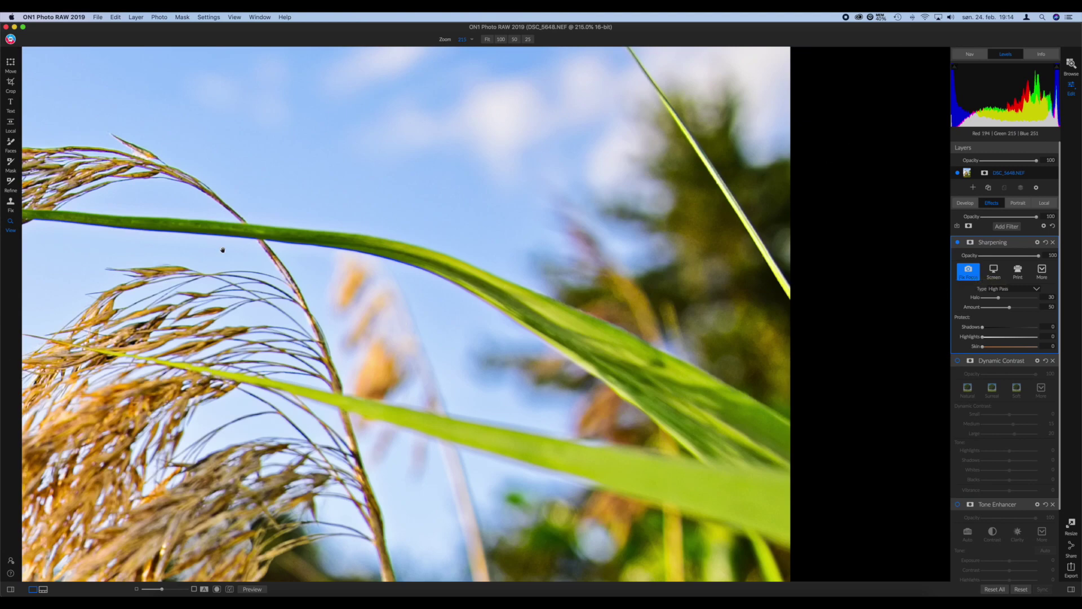
pyautogui.moveTo(226, 244); pyautogui.dragTo(632, 339)
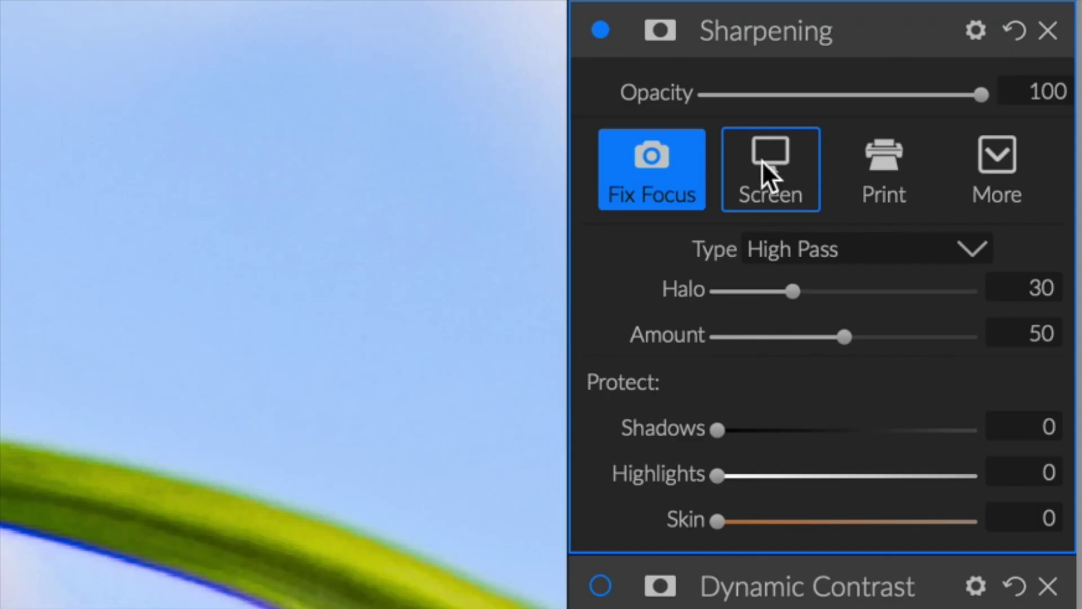
pyautogui.click(762, 160)
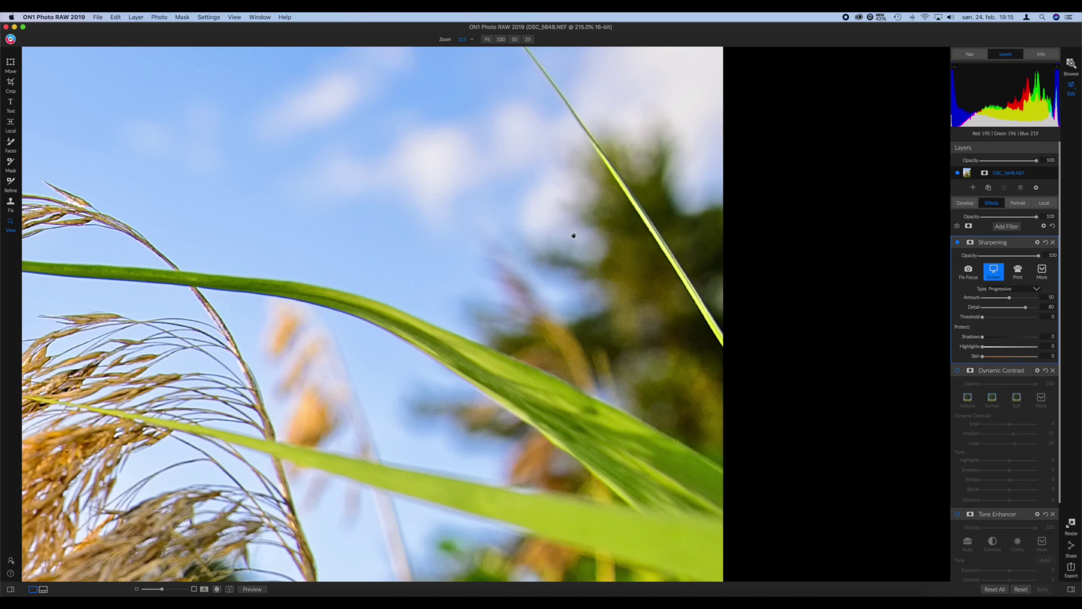
pyautogui.moveTo(603, 257); pyautogui.dragTo(674, 225)
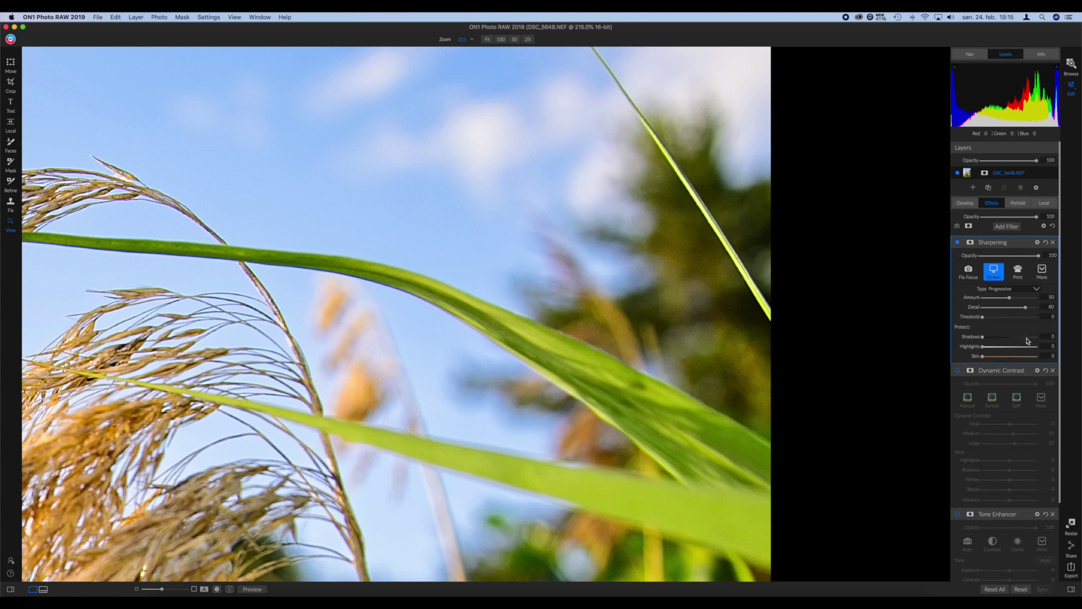
# Adjust the sharpening Threshold and set Shadows protection to 64.
pyautogui.click(990, 317)
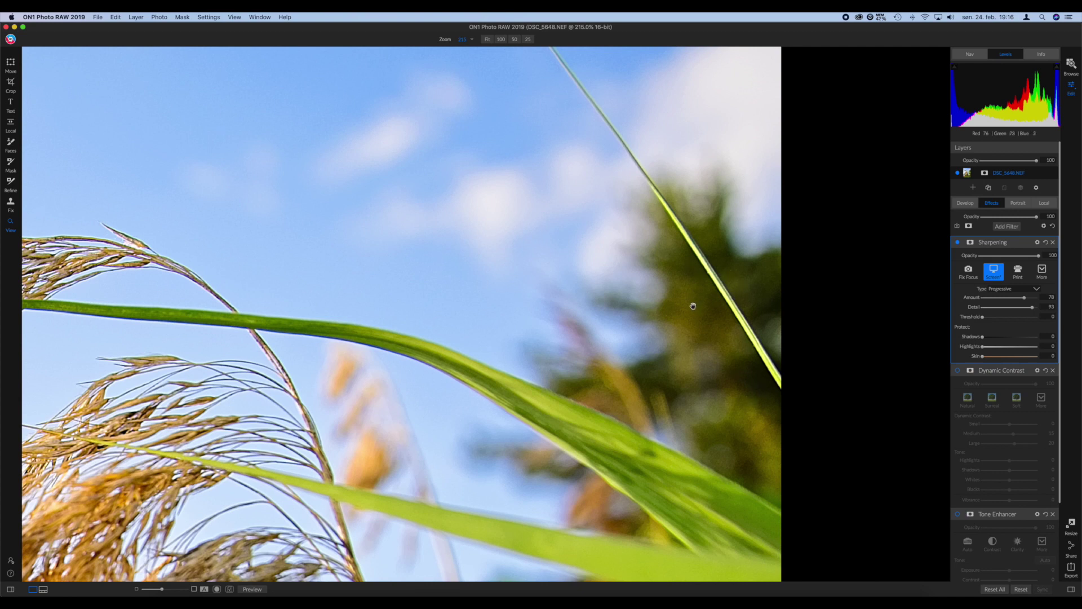
pyautogui.moveTo(983, 337); pyautogui.dragTo(1044, 336)
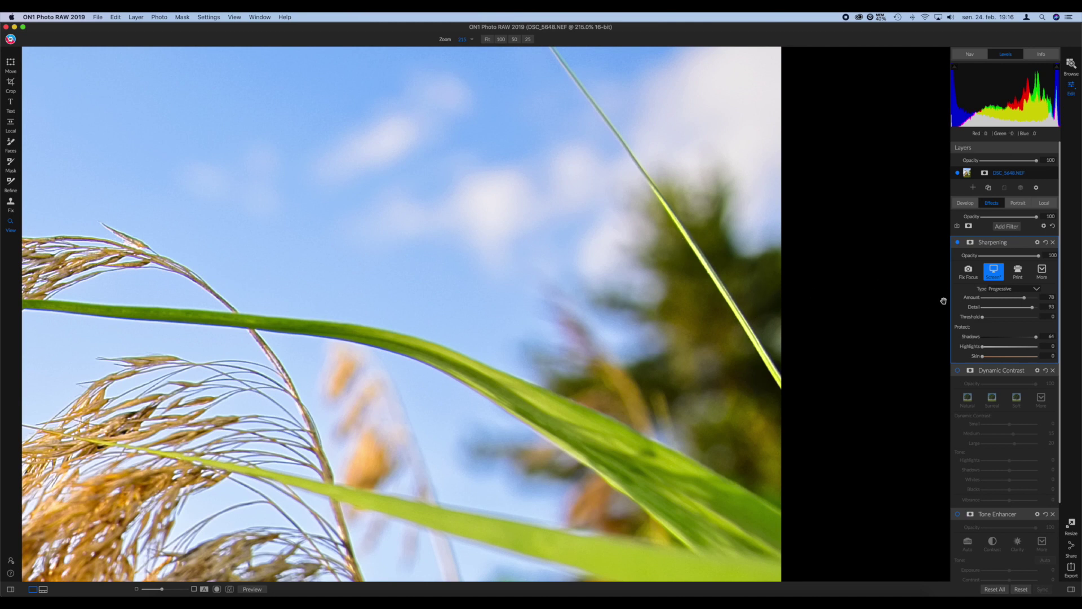
pyautogui.click(982, 337)
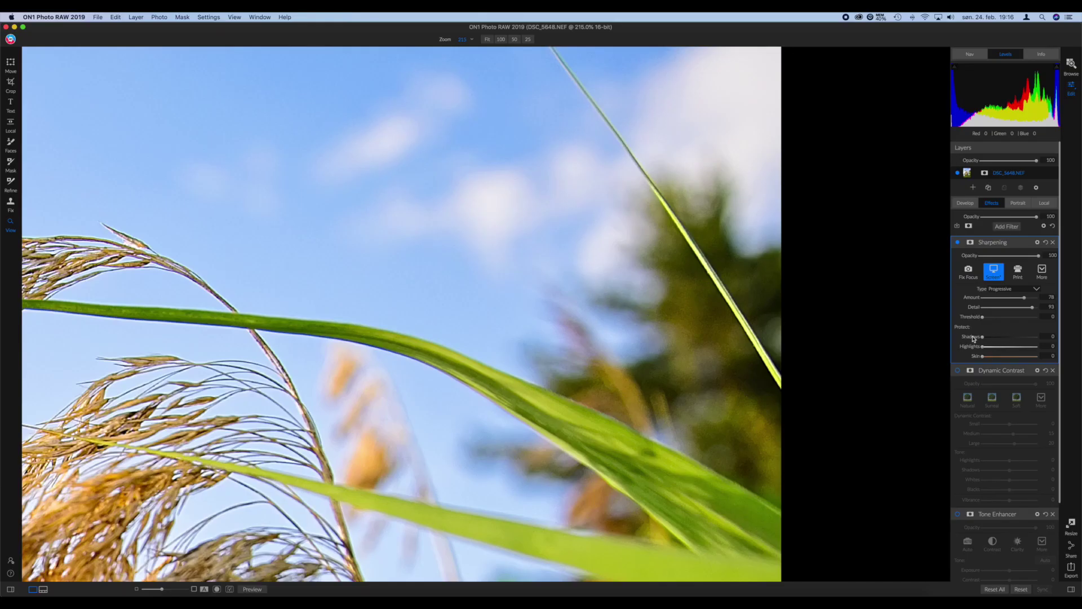
pyautogui.moveTo(983, 337); pyautogui.dragTo(1036, 337)
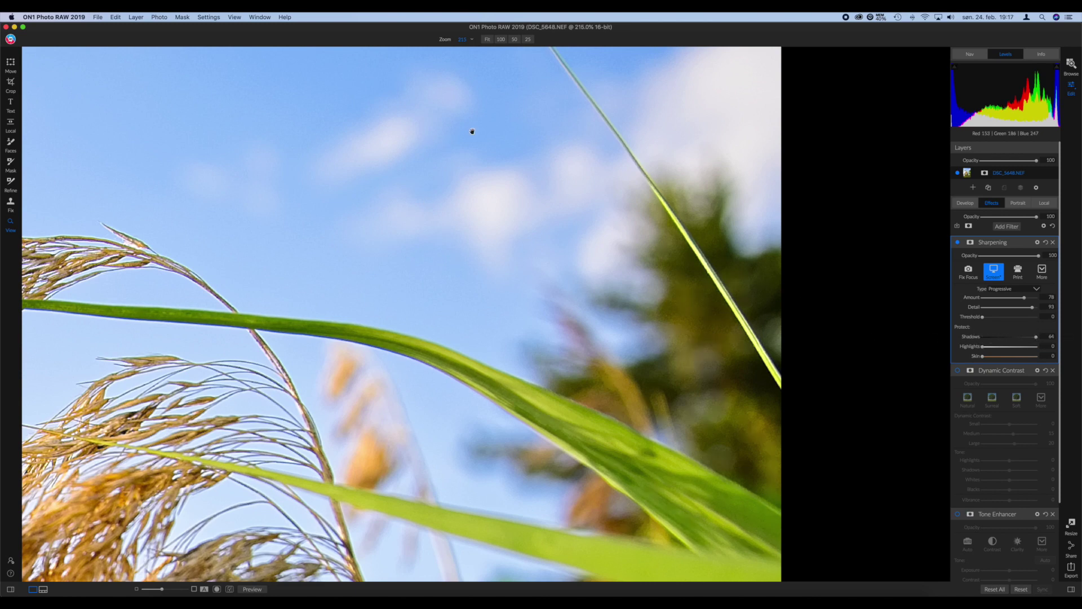
# Try Highlights protection at 50 while inspecting the grass heads at 224%, then reset it to 0.
pyautogui.moveTo(472, 131); pyautogui.dragTo(679, 406)
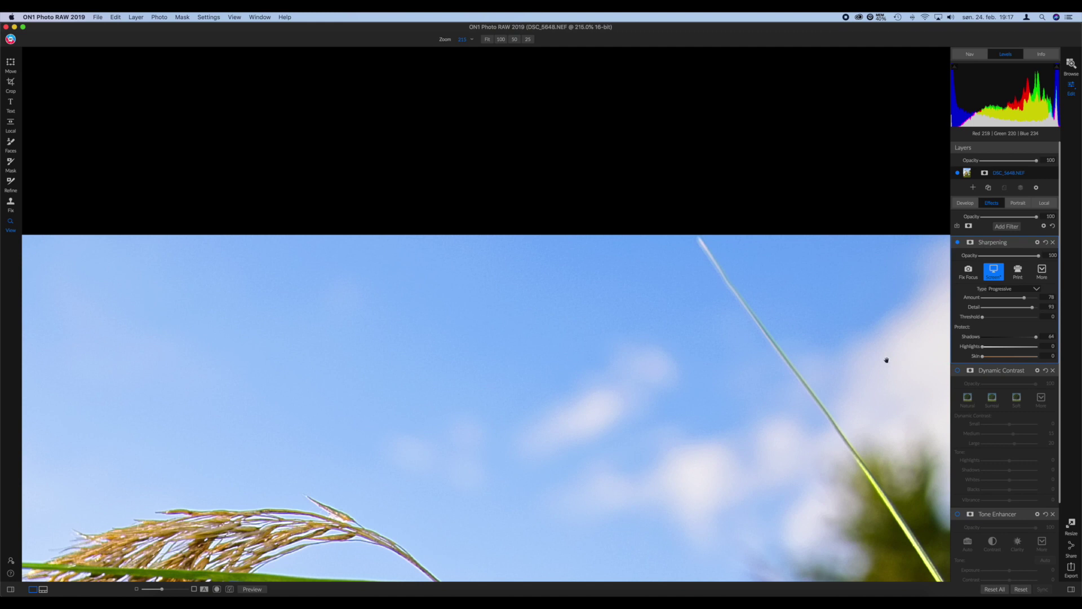
pyautogui.moveTo(886, 359); pyautogui.dragTo(797, 357)
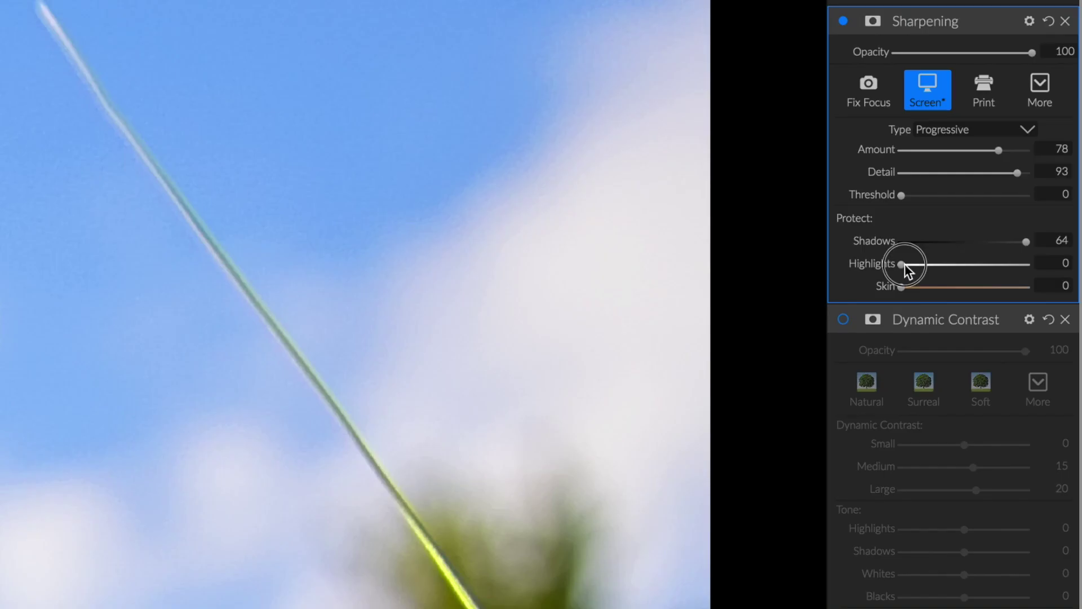
pyautogui.moveTo(984, 346); pyautogui.dragTo(988, 347)
pyautogui.moveTo(912, 267); pyautogui.dragTo(1050, 277)
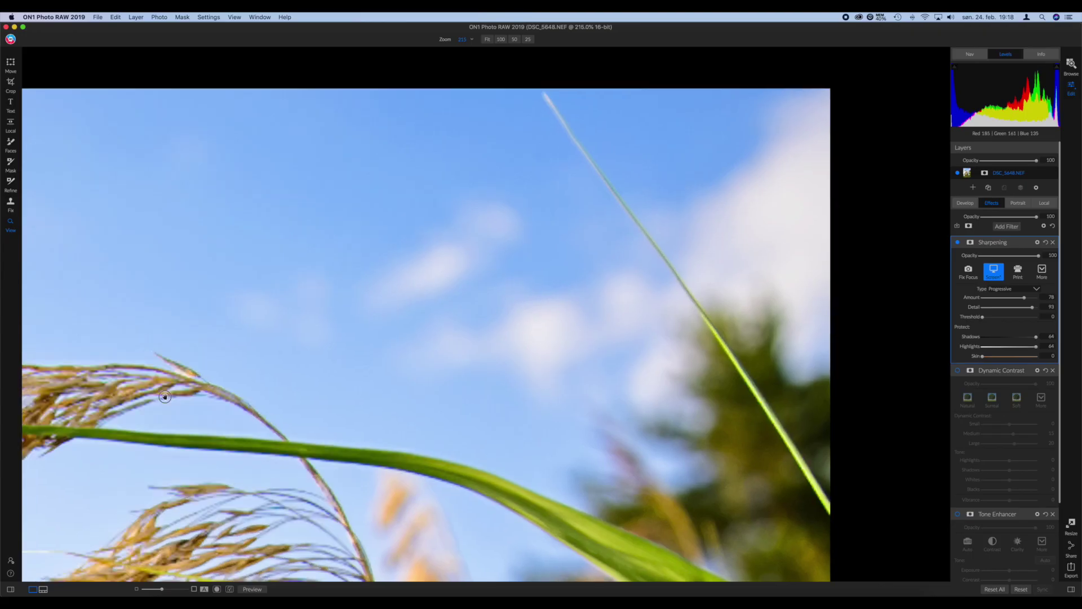
pyautogui.click(631, 304)
pyautogui.moveTo(632, 303); pyautogui.dragTo(782, 242)
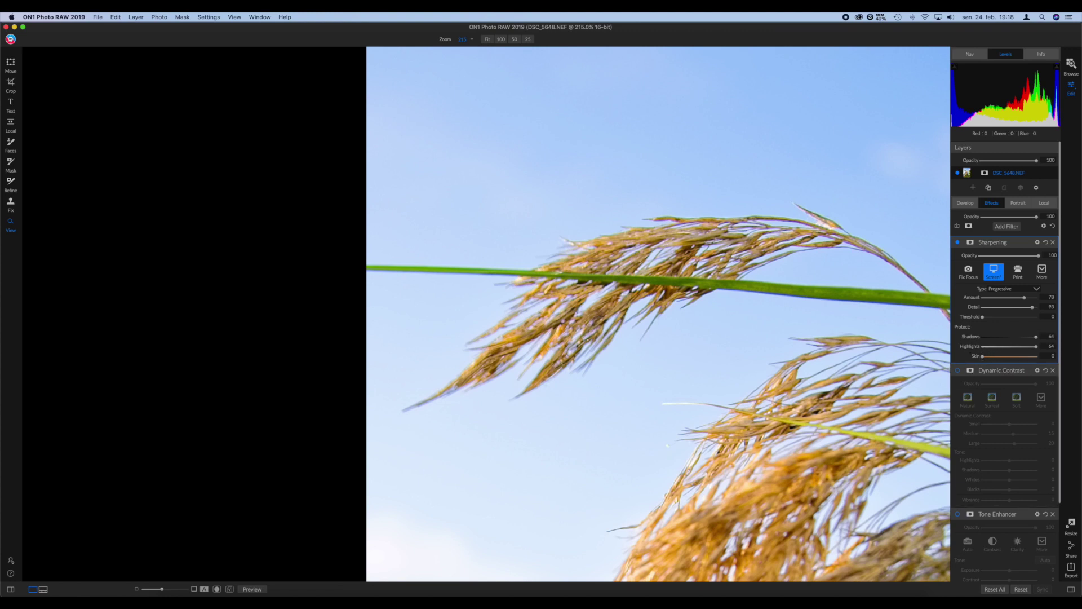
pyautogui.moveTo(162, 590); pyautogui.dragTo(165, 592)
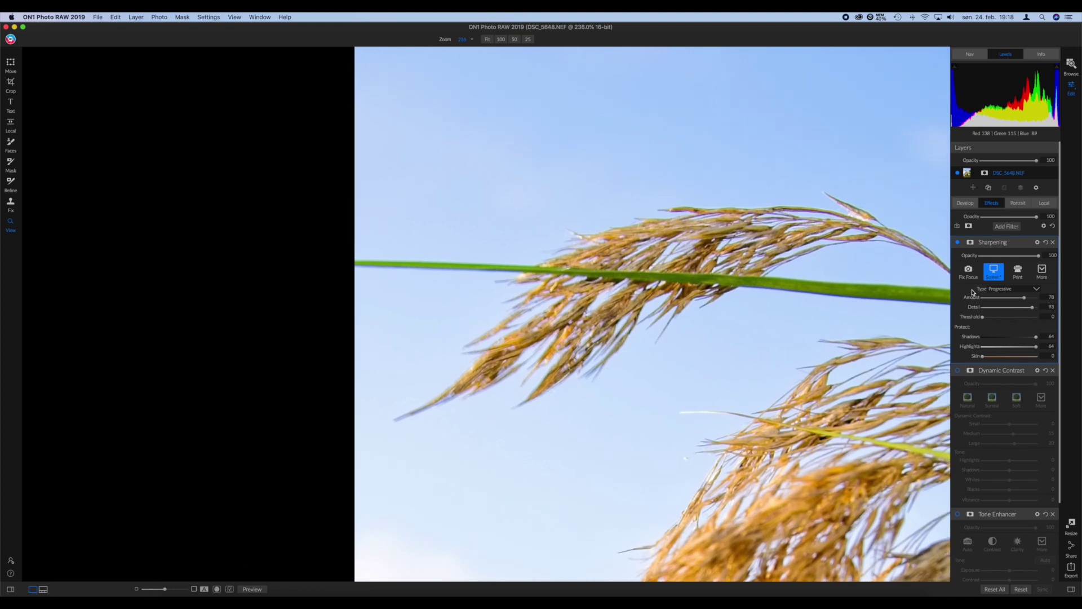
pyautogui.click(982, 348)
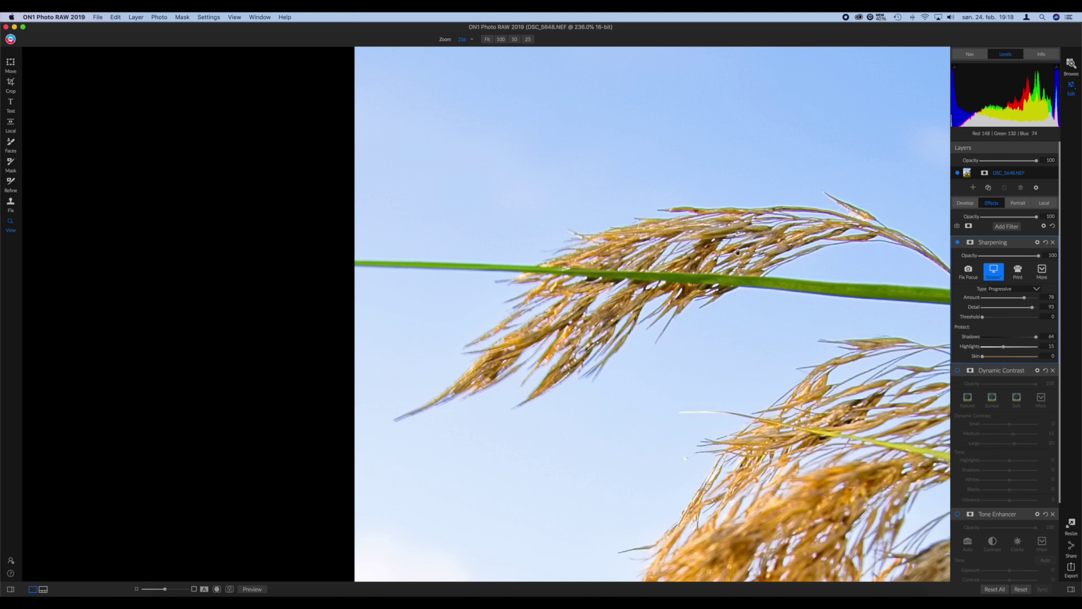
# Clear Highlights protection while viewing the sky stem, and open the sharpening Type choices.
pyautogui.moveTo(808, 231); pyautogui.dragTo(467, 317)
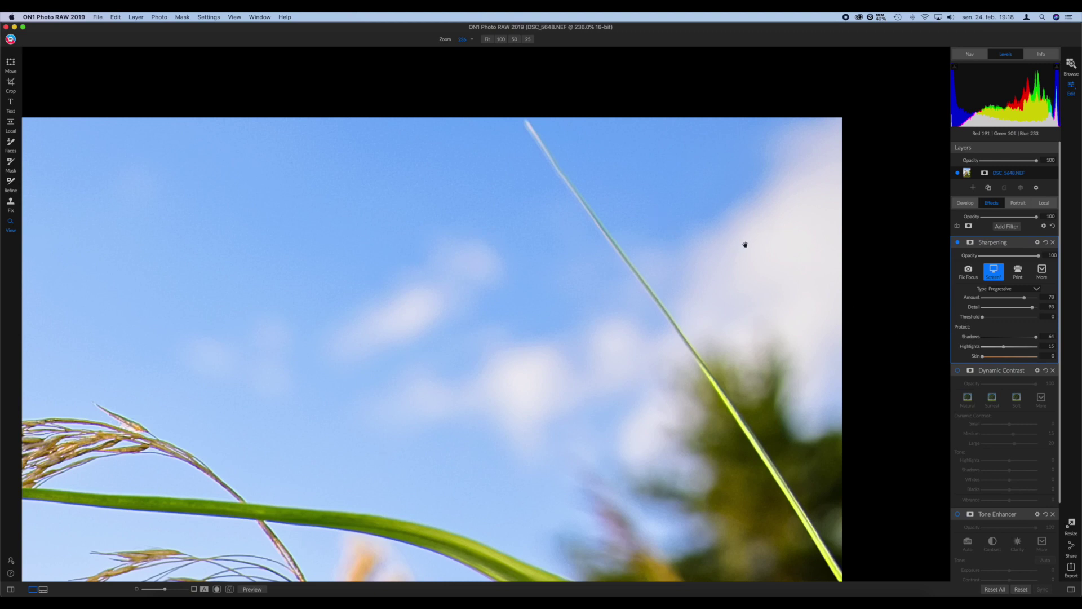
pyautogui.click(981, 347)
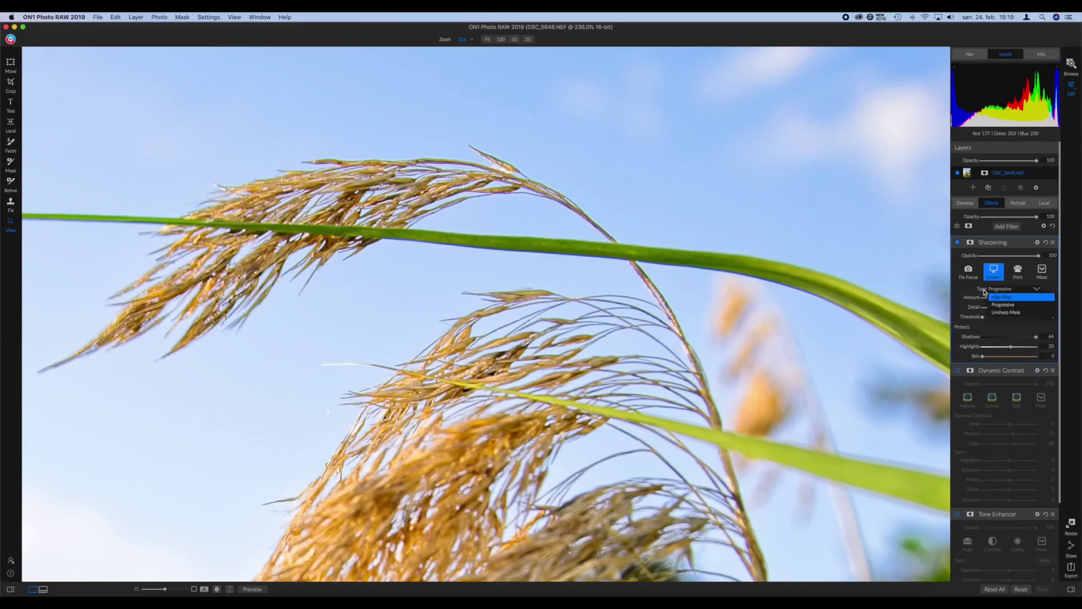
pyautogui.click(1006, 311)
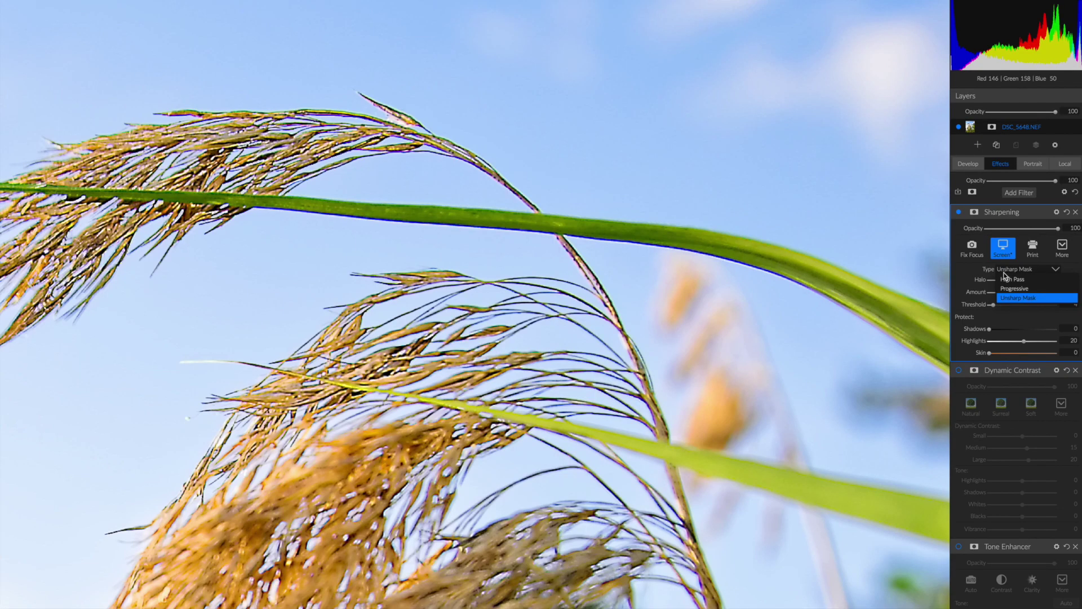
# Try Unsharp Mask sharpening with Amount lowered to 203 and Shadows protection 20.
pyautogui.click(1016, 300)
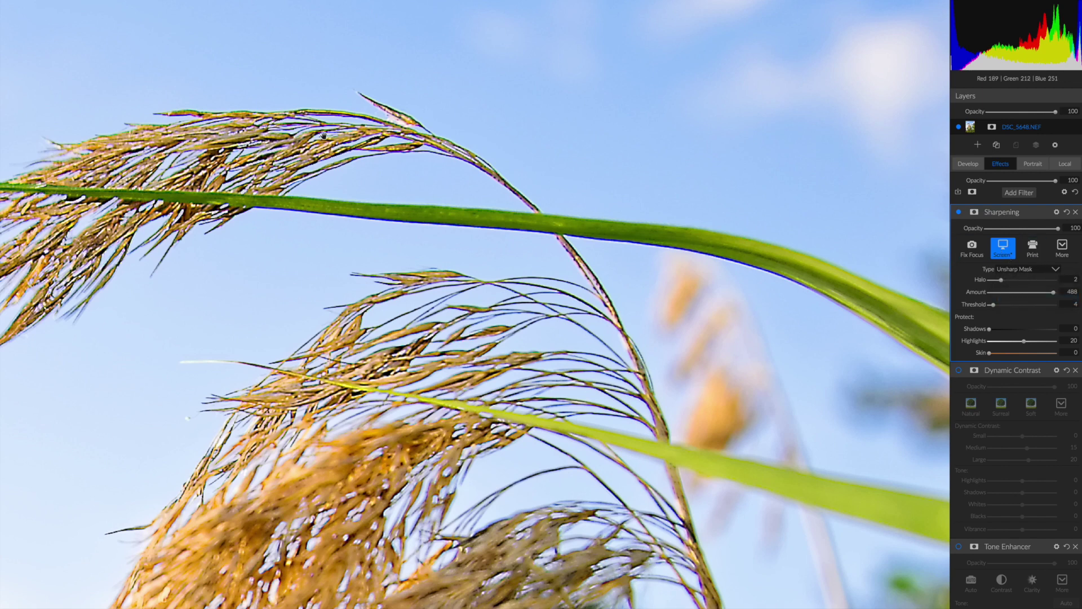
pyautogui.click(1027, 293)
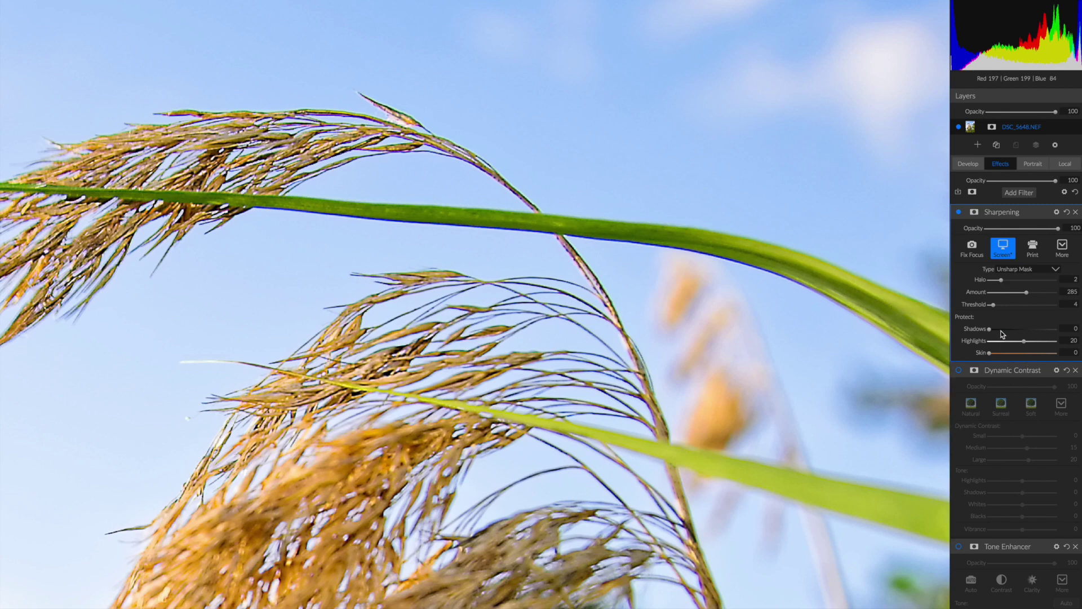
pyautogui.click(1024, 329)
pyautogui.click(1017, 293)
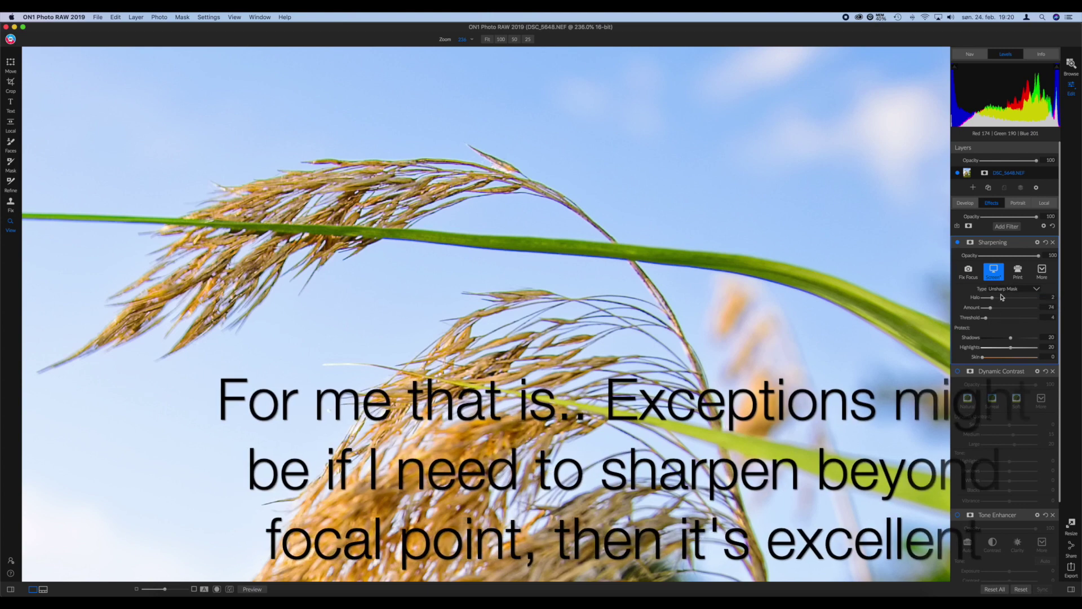
# Switch the sharpening type back to Progressive.
pyautogui.click(1002, 289)
pyautogui.click(1006, 308)
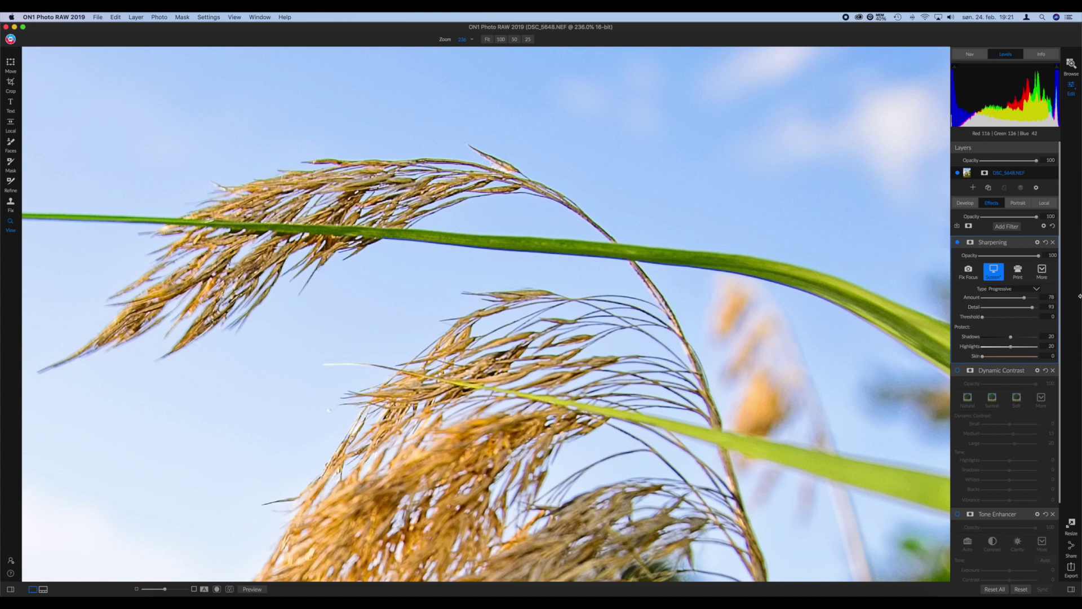
pyautogui.click(1015, 289)
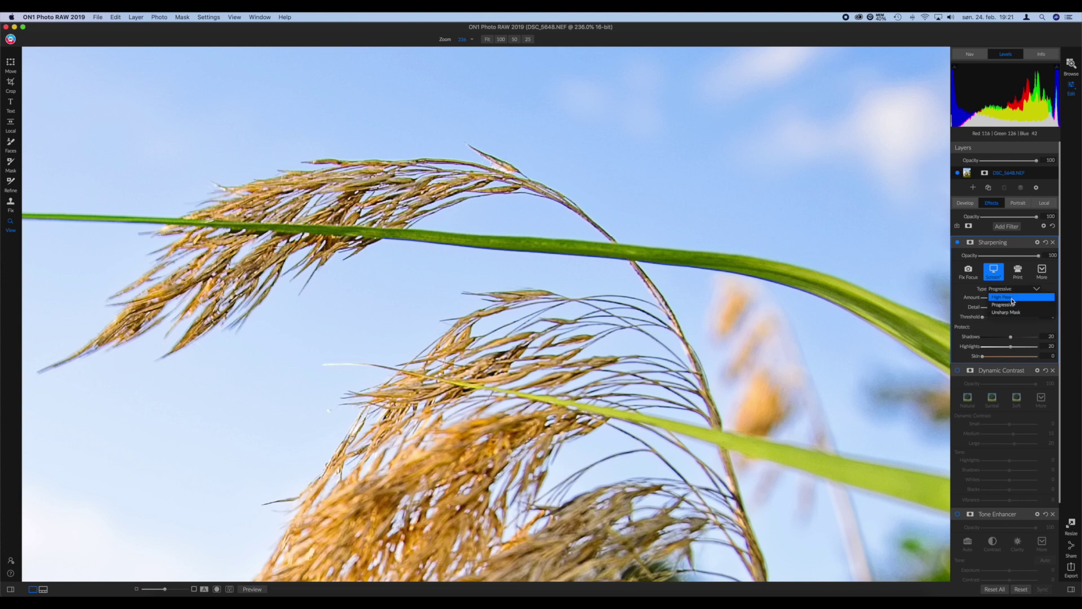
# Switch to High Pass sharpening with no shadow or highlight protection, comparing it off and on.
pyautogui.click(1012, 299)
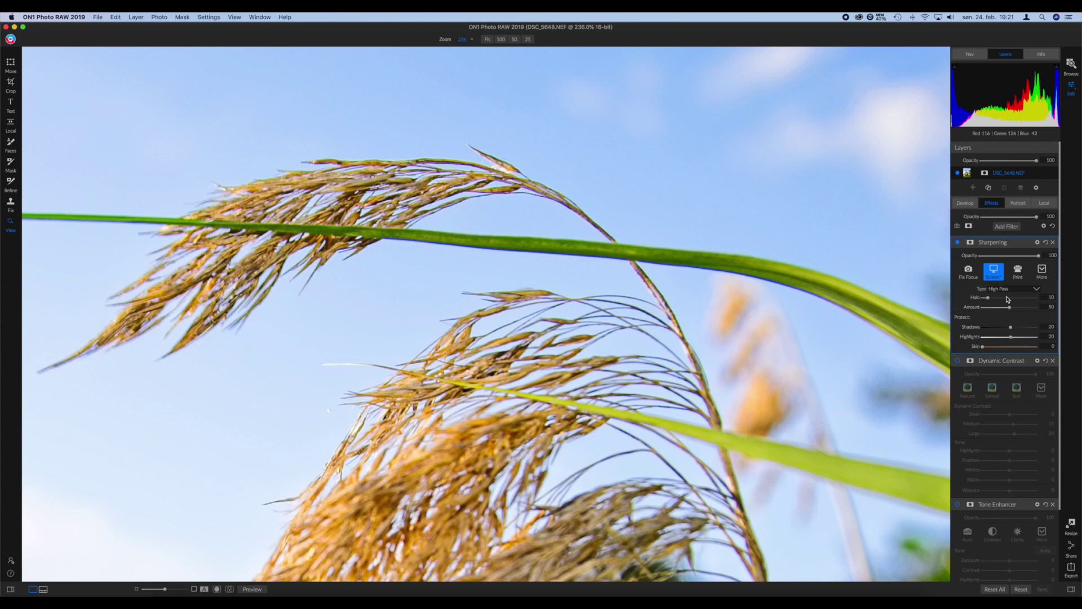
pyautogui.click(1022, 308)
pyautogui.click(984, 337)
pyautogui.click(984, 327)
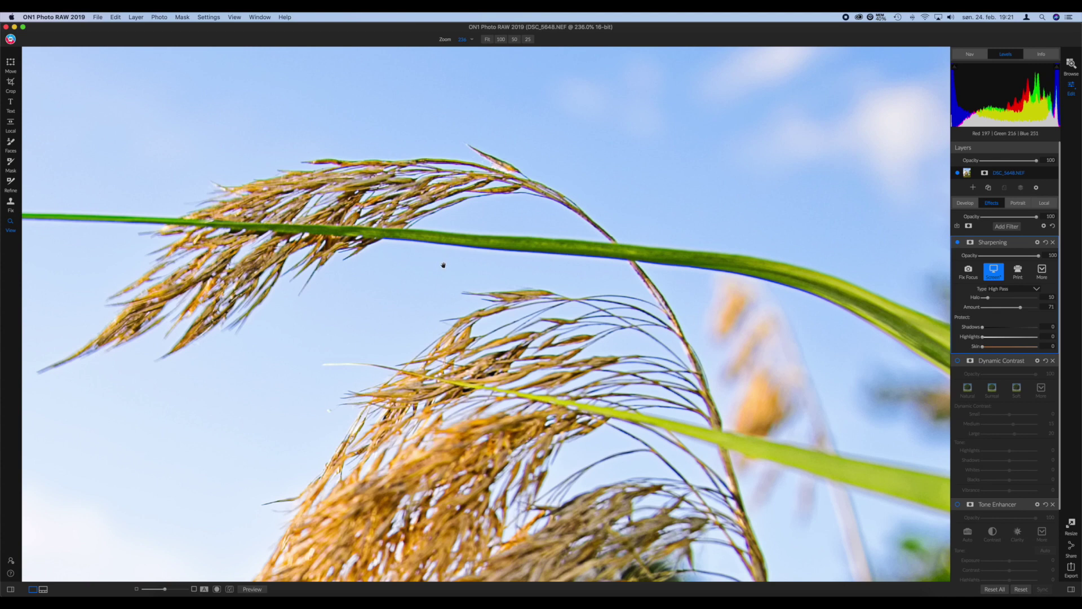
pyautogui.click(959, 243)
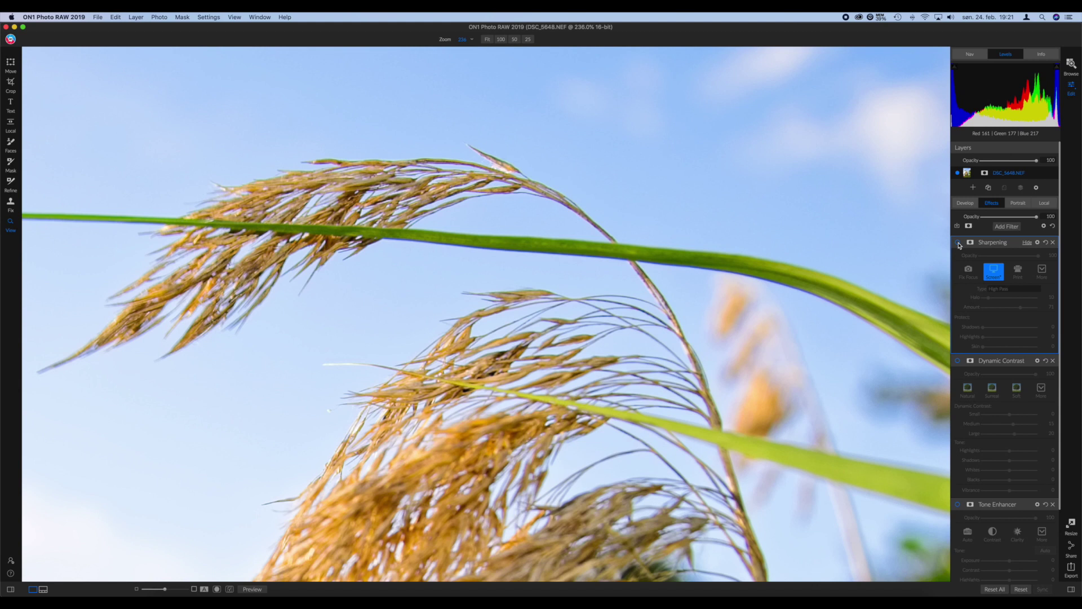
pyautogui.click(959, 243)
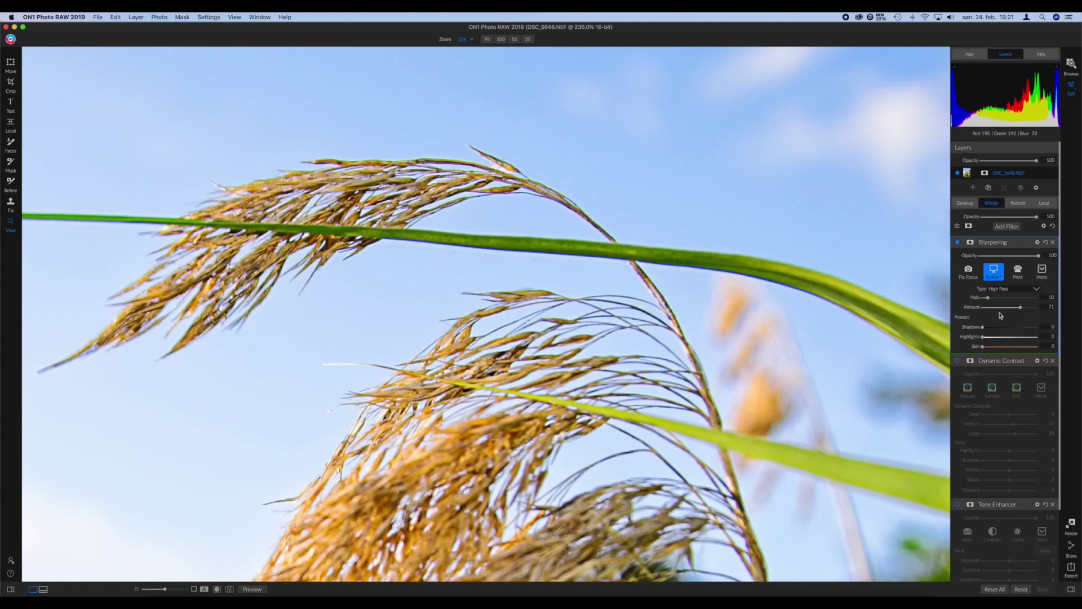
# Raise the High Pass Amount to 100 and Halo to 60, then zoom out to the whole photo.
pyautogui.moveTo(1020, 307); pyautogui.dragTo(1059, 308)
pyautogui.moveTo(987, 299); pyautogui.dragTo(1016, 302)
pyautogui.click(144, 589)
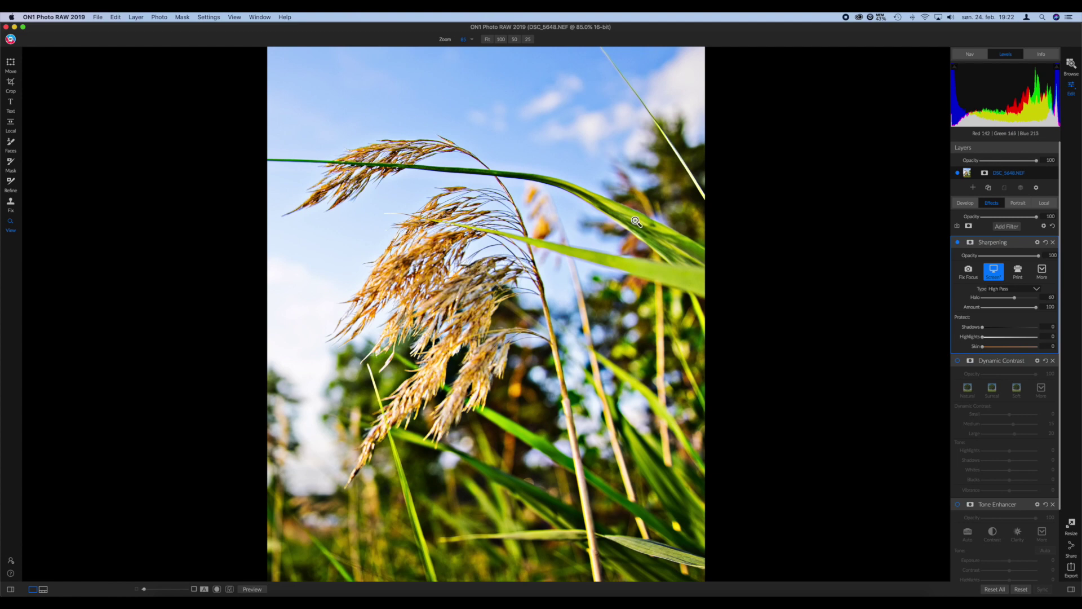
pyautogui.click(971, 244)
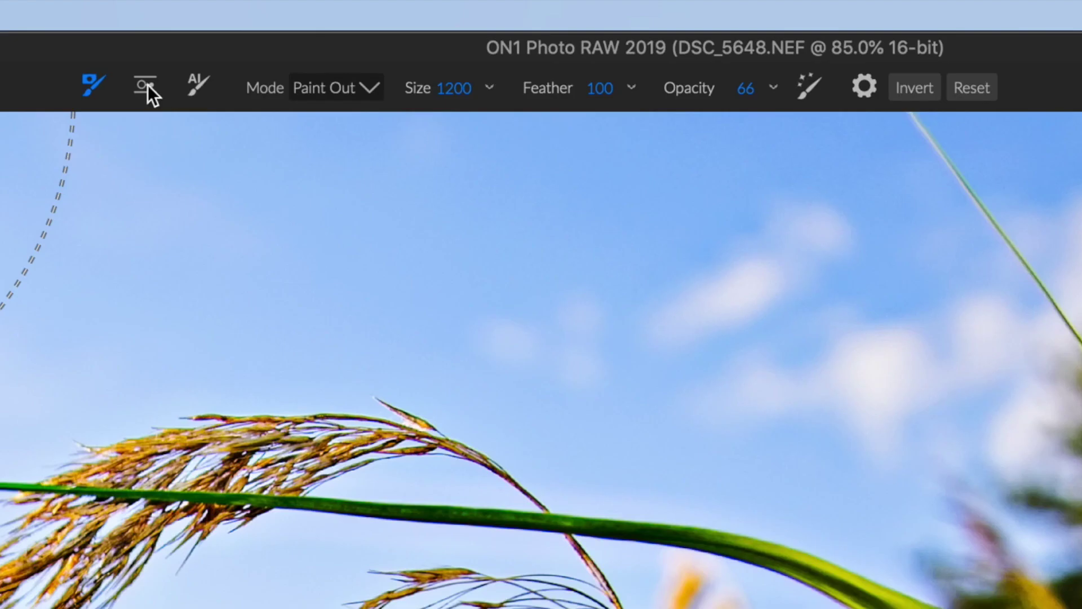
# Add a Center-shape gradient mask over the grass heads.
pyautogui.click(147, 86)
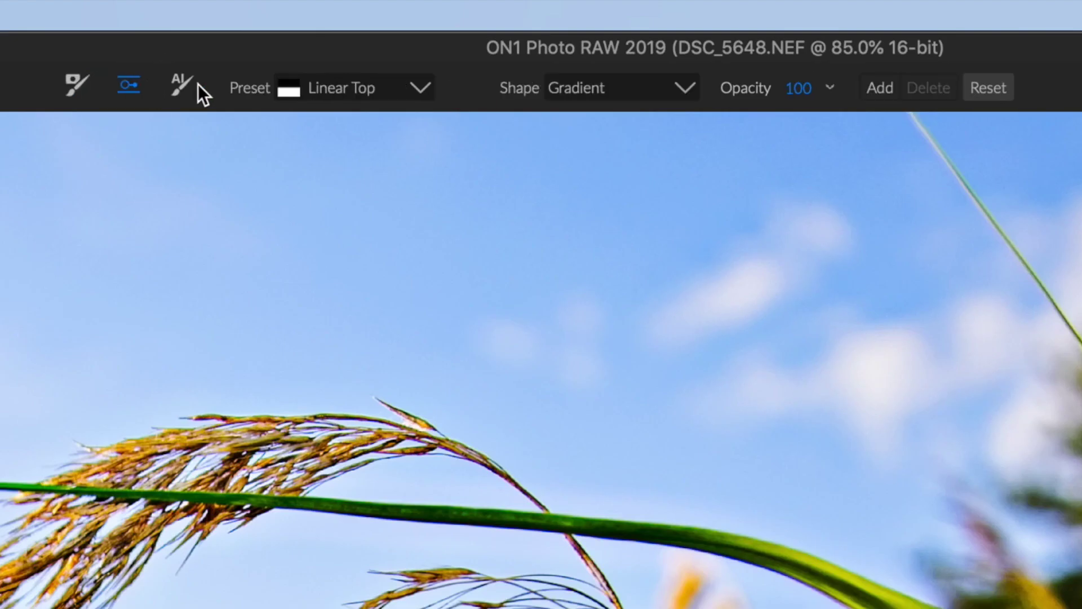
pyautogui.click(594, 79)
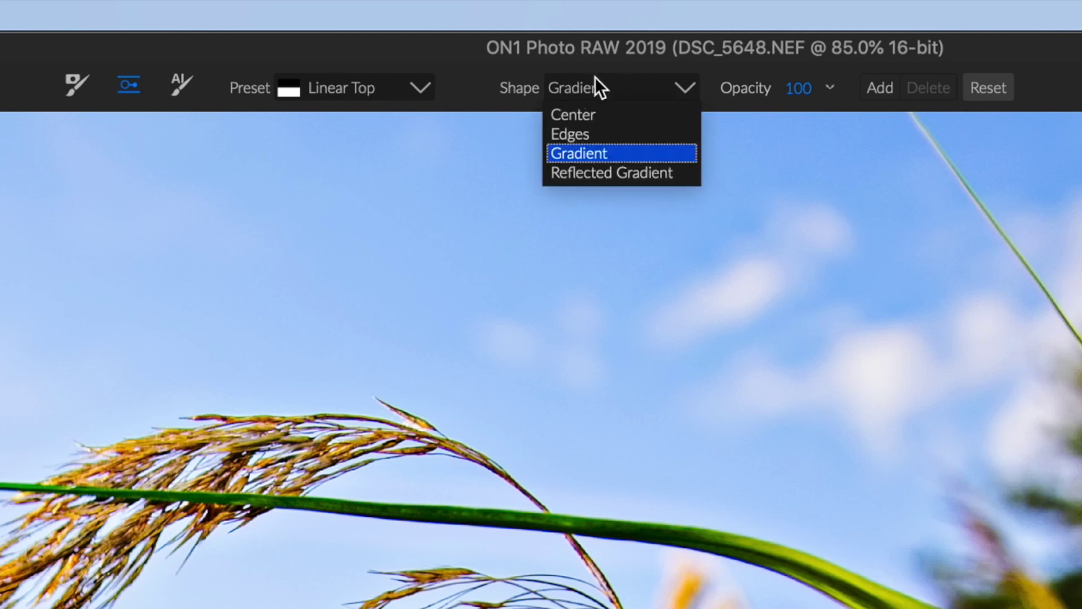
pyautogui.click(598, 111)
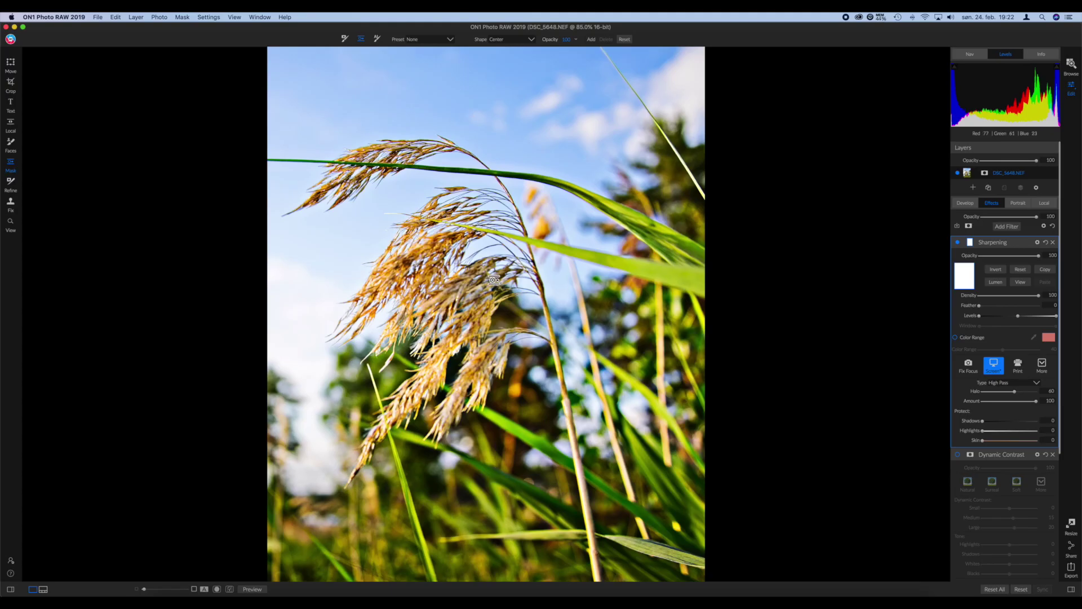
pyautogui.click(440, 44)
pyautogui.click(440, 44)
pyautogui.click(501, 266)
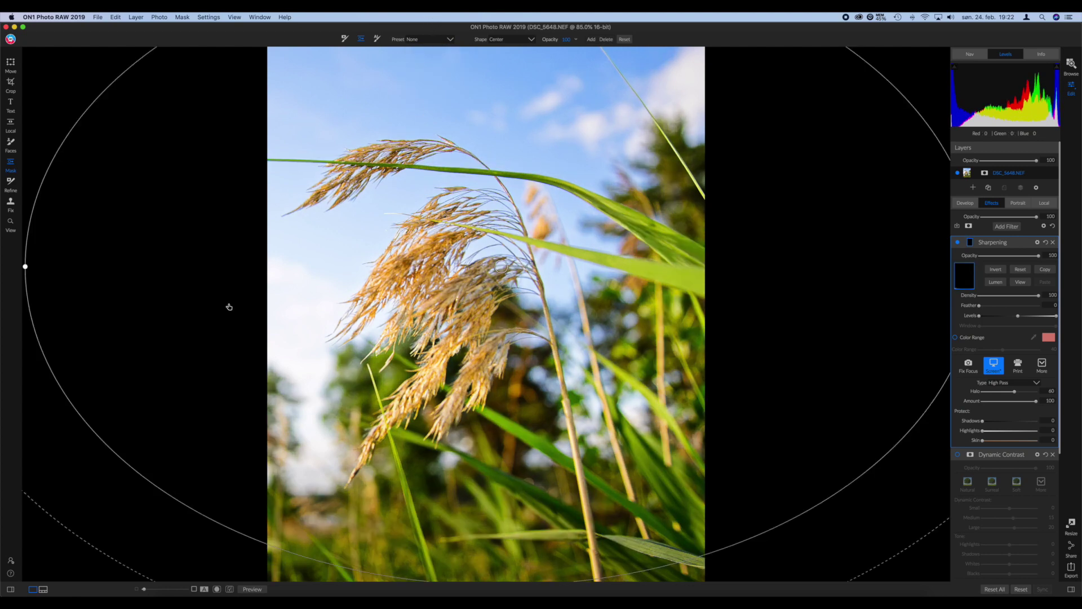
# Reshape the mask into a near-circle around the plume, tighten its soft edge, and invert it.
pyautogui.moveTo(25, 266); pyautogui.dragTo(342, 266)
pyautogui.moveTo(501, 267); pyautogui.dragTo(486, 406)
pyautogui.moveTo(486, 88); pyautogui.dragTo(486, 225)
pyautogui.moveTo(486, 405); pyautogui.dragTo(475, 302)
pyautogui.moveTo(315, 302)
pyautogui.mouseDown()
pyautogui.moveTo(306, 299)
pyautogui.moveTo(319, 299)
pyautogui.mouseUp()
pyautogui.moveTo(476, 128); pyautogui.dragTo(475, 79)
pyautogui.moveTo(475, 302); pyautogui.dragTo(465, 300)
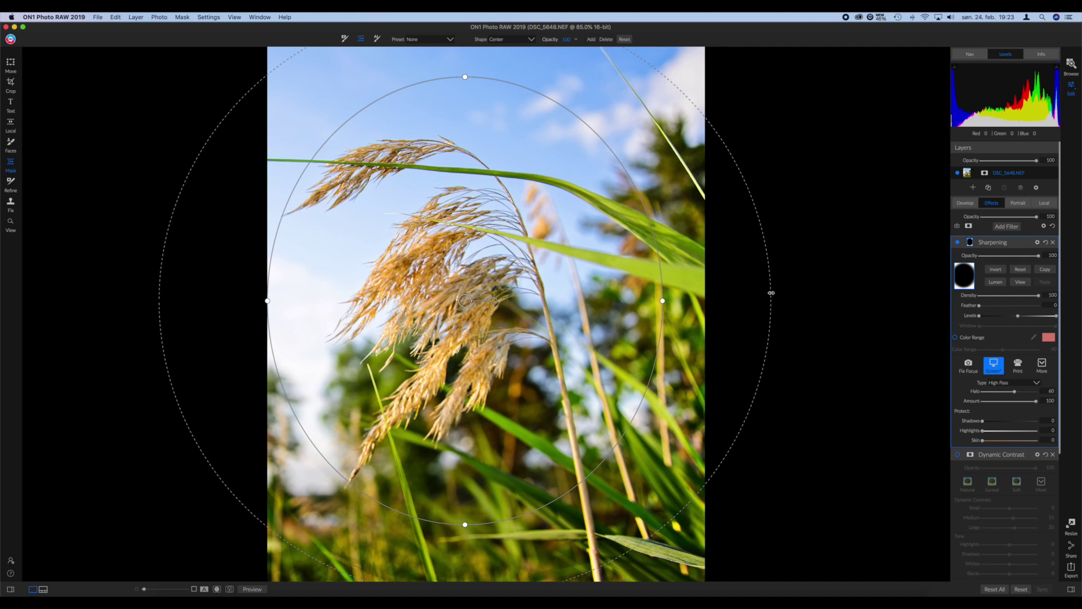
pyautogui.moveTo(763, 298); pyautogui.dragTo(726, 299)
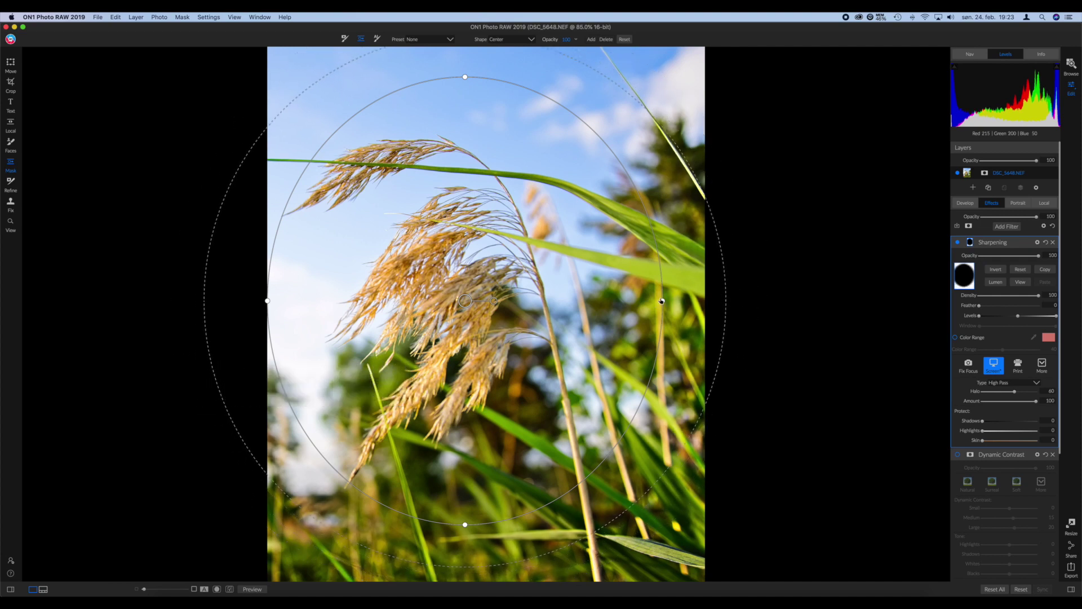
pyautogui.moveTo(663, 301); pyautogui.dragTo(602, 325)
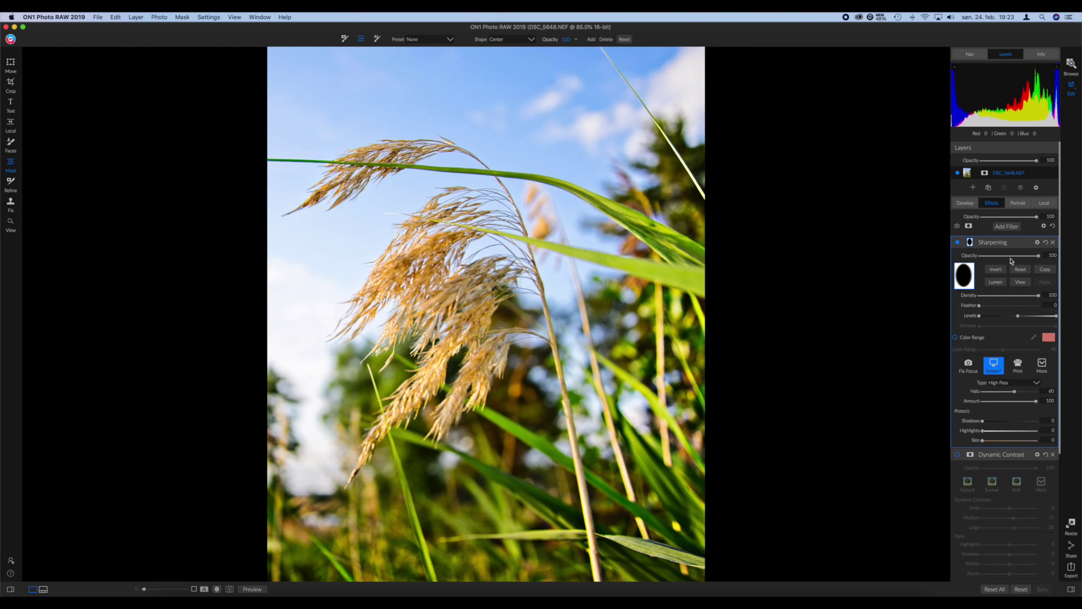
pyautogui.click(997, 269)
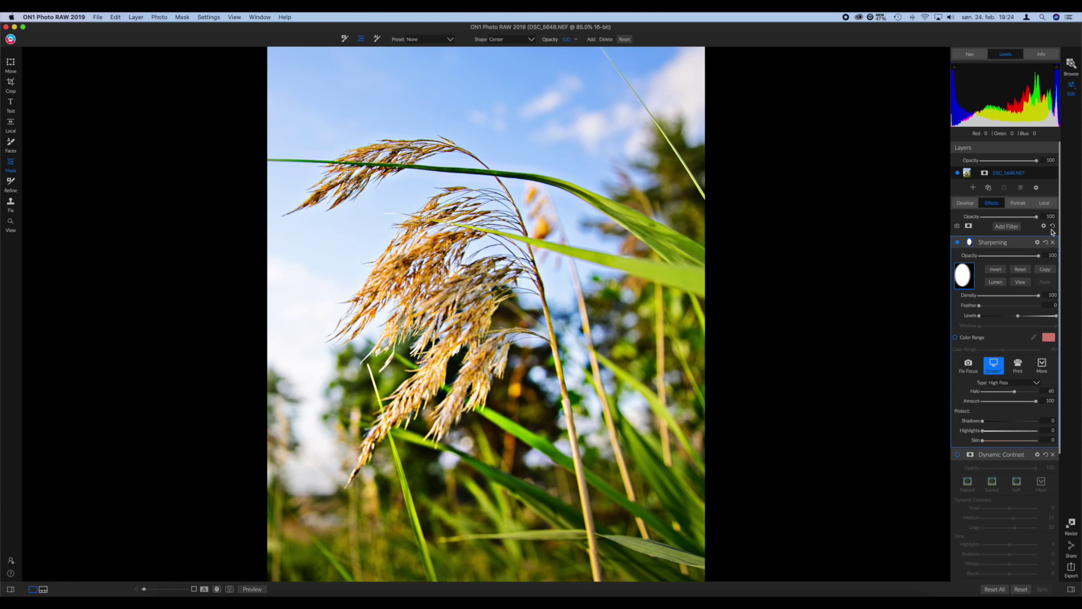
# Convert the Sharpening mask into a Lumen luminosity mask.
pyautogui.click(995, 282)
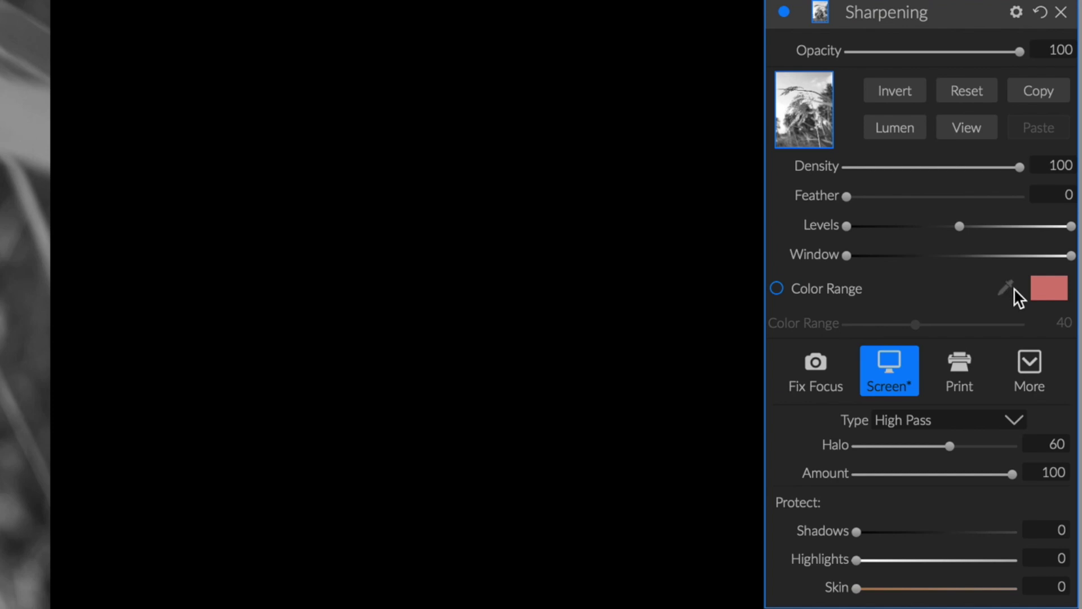
# Enable Color Range on the mask and sample the plume's tan colour.
pyautogui.click(903, 328)
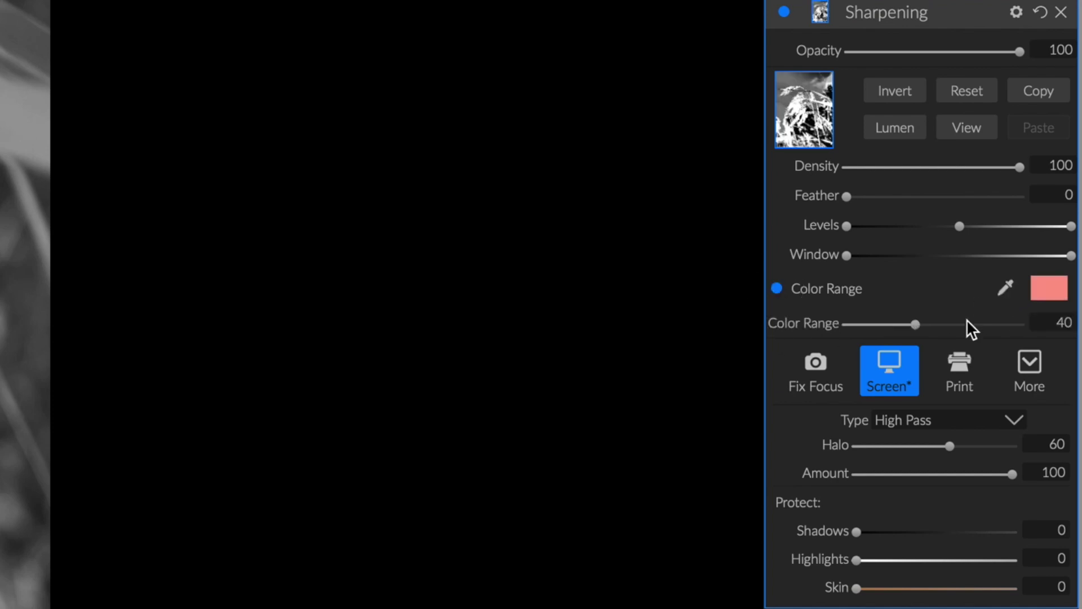
pyautogui.click(1003, 287)
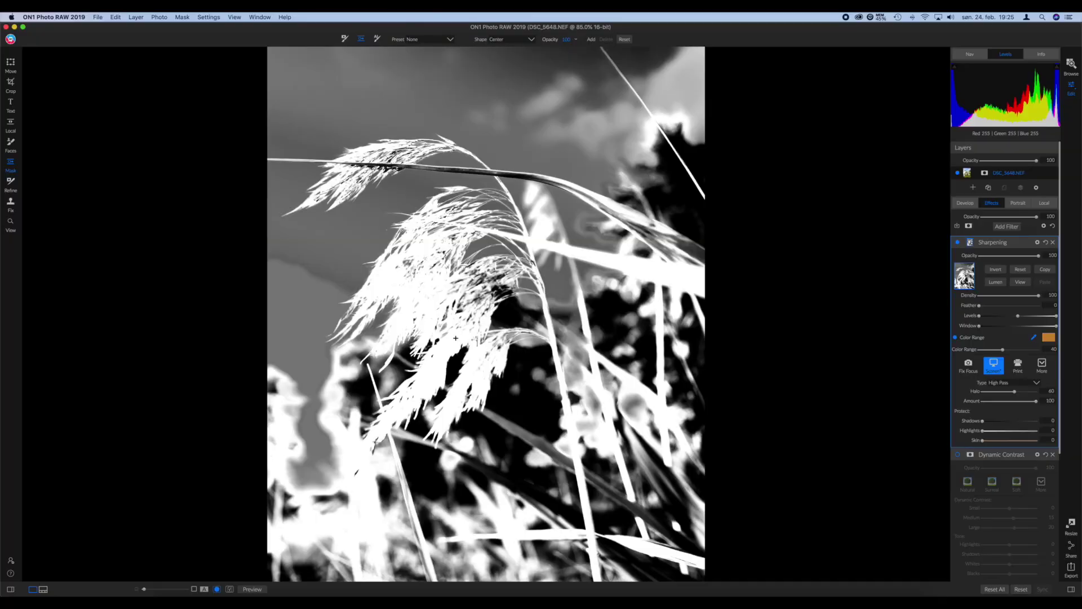
pyautogui.moveTo(455, 338); pyautogui.dragTo(522, 271)
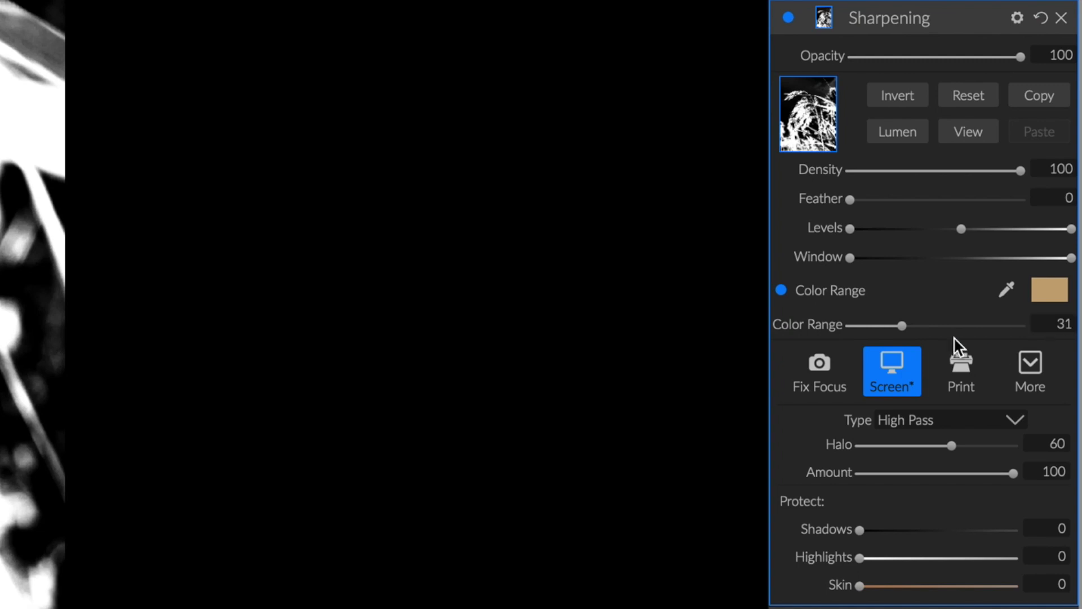
# Fine-tune the Color Range slider, settling it at 21.
pyautogui.moveTo(901, 325); pyautogui.dragTo(894, 325)
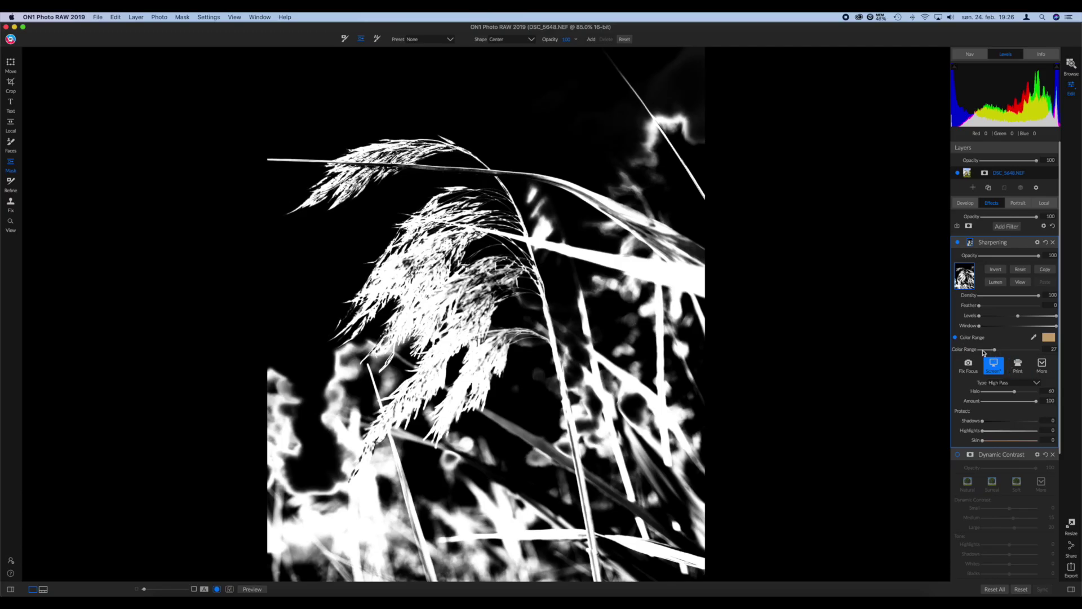
pyautogui.moveTo(996, 351); pyautogui.dragTo(985, 350)
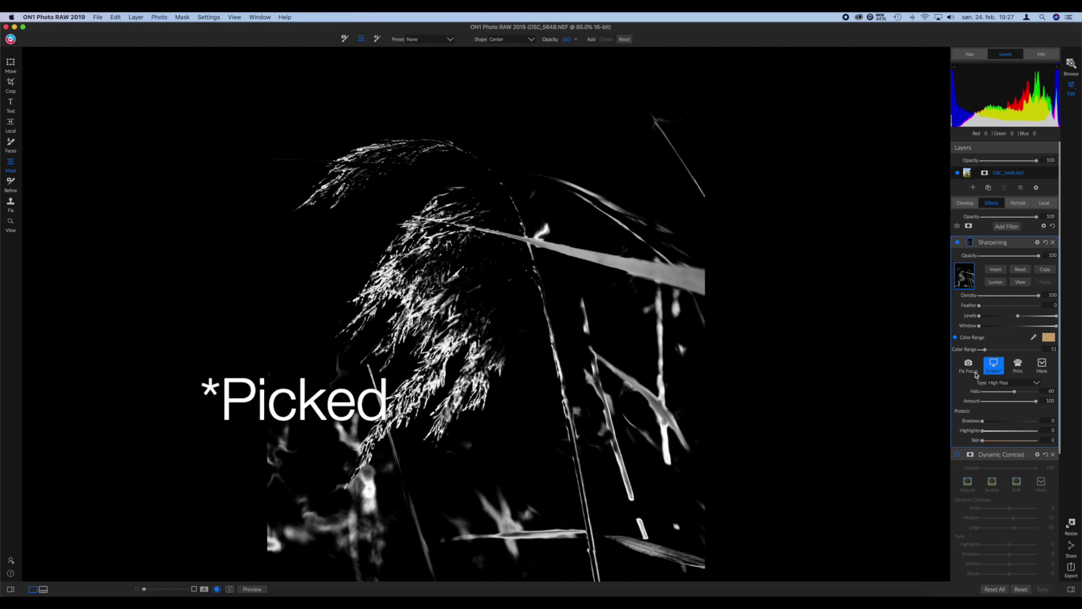
pyautogui.moveTo(984, 351); pyautogui.dragTo(982, 351)
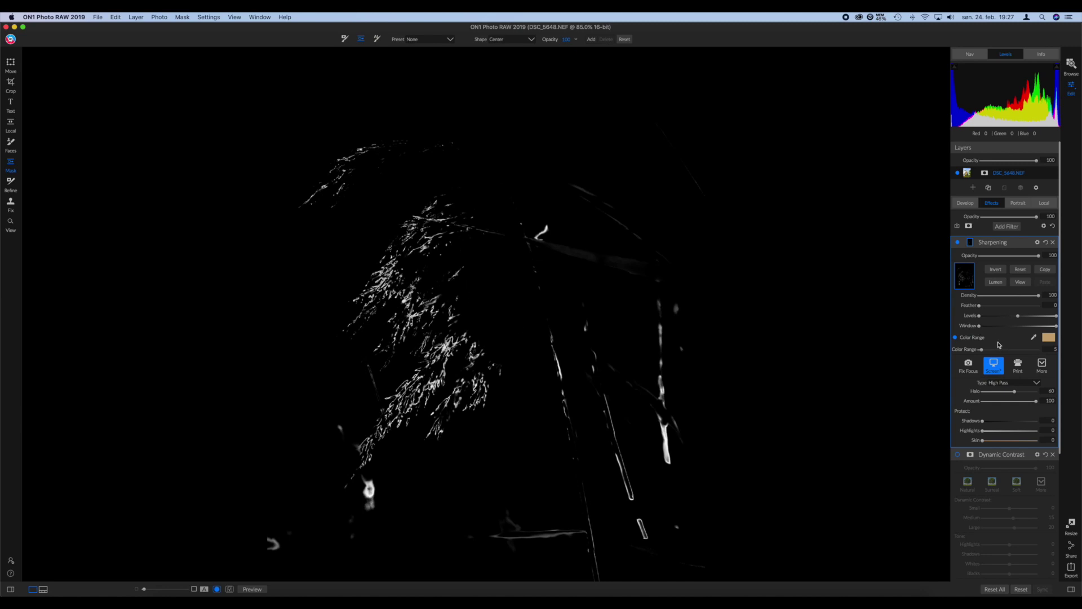
pyautogui.moveTo(983, 350); pyautogui.dragTo(987, 350)
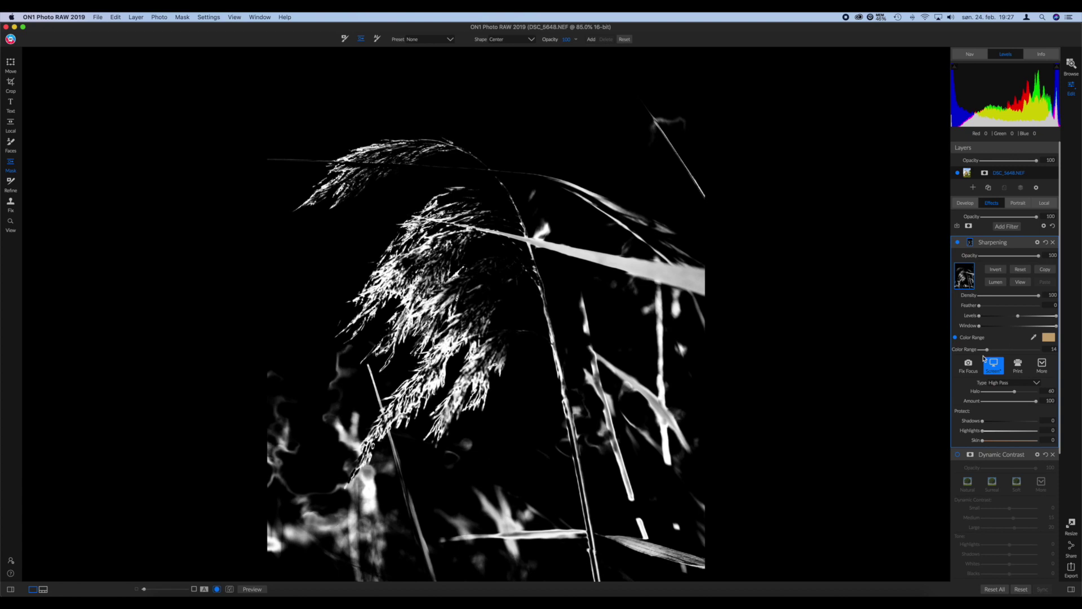
pyautogui.moveTo(991, 353); pyautogui.dragTo(991, 351)
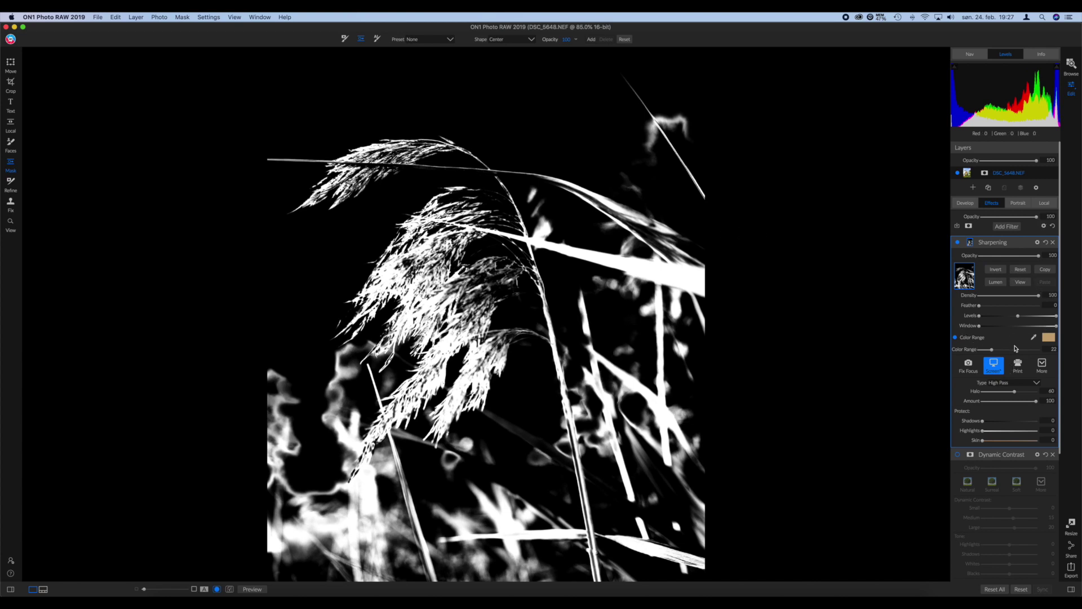
pyautogui.click(992, 350)
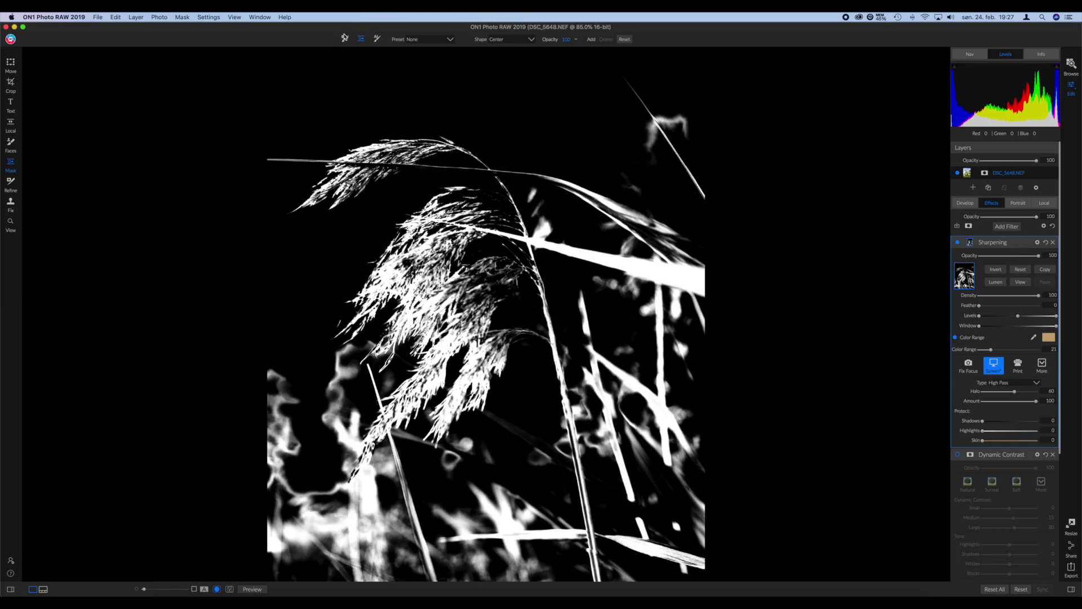
pyautogui.click(345, 38)
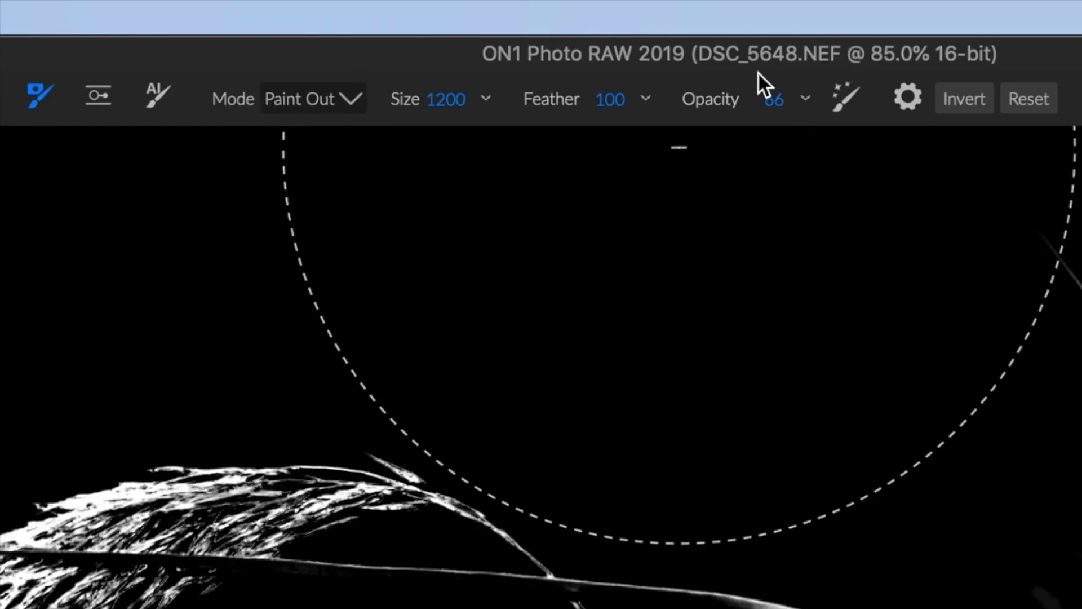
# Set the mask brush to Opacity 81 and Feather 97, then paint out stray stems, wisps and haze.
pyautogui.moveTo(723, 102); pyautogui.dragTo(747, 100)
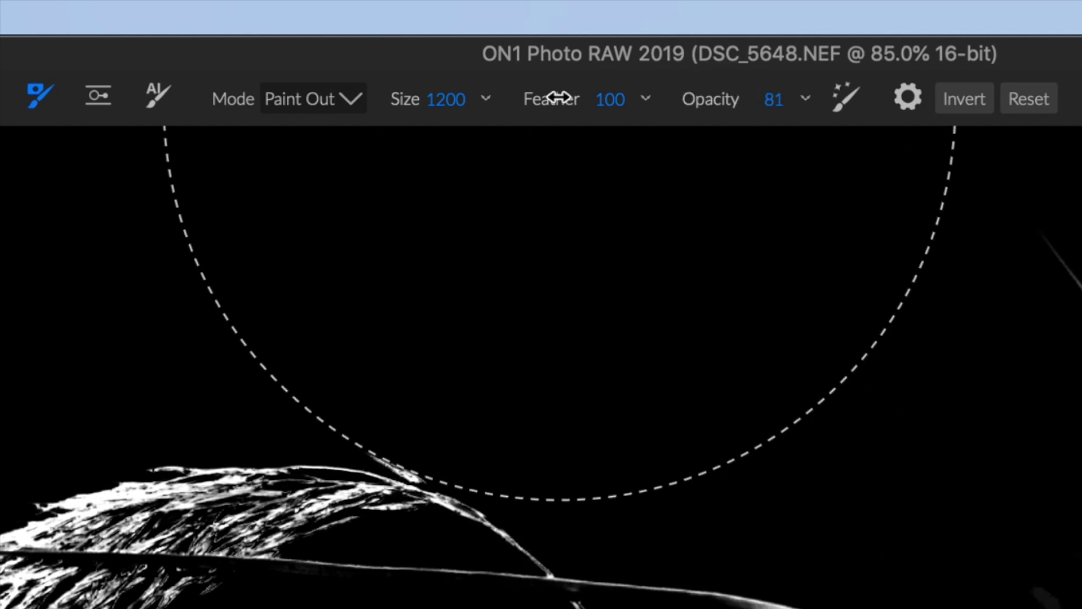
pyautogui.moveTo(556, 100)
pyautogui.mouseDown()
pyautogui.moveTo(500, 109)
pyautogui.moveTo(564, 111)
pyautogui.mouseUp()
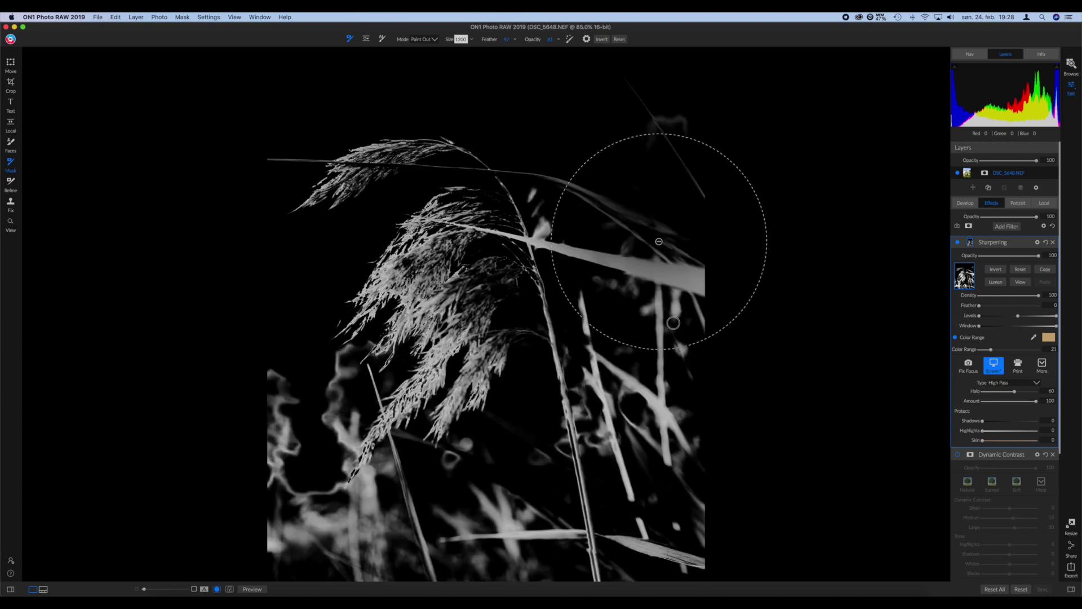
pyautogui.moveTo(735, 491)
pyautogui.mouseDown()
pyautogui.moveTo(739, 425)
pyautogui.moveTo(713, 568)
pyautogui.moveTo(698, 455)
pyautogui.mouseUp()
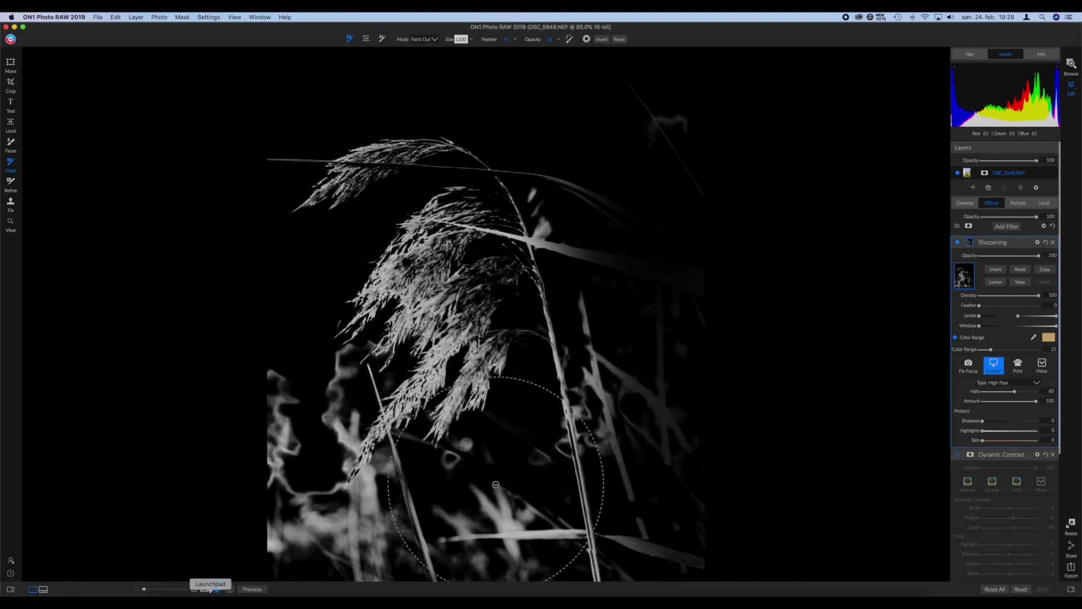
pyautogui.moveTo(244, 451)
pyautogui.mouseDown()
pyautogui.moveTo(209, 484)
pyautogui.moveTo(292, 578)
pyautogui.moveTo(394, 575)
pyautogui.mouseUp()
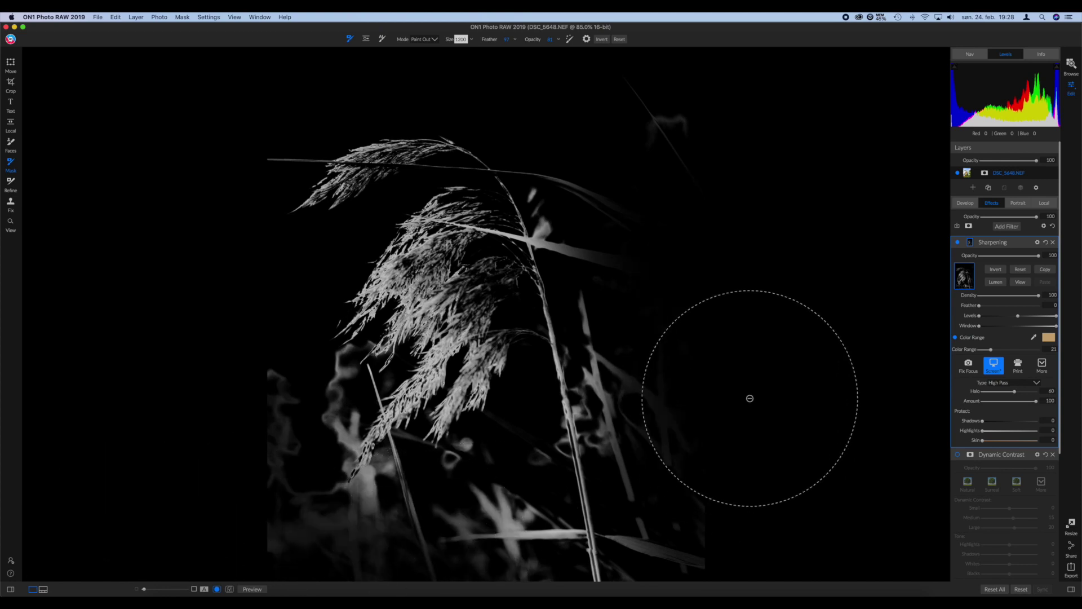
pyautogui.moveTo(536, 61)
pyautogui.mouseDown()
pyautogui.moveTo(662, 116)
pyautogui.moveTo(682, 169)
pyautogui.moveTo(680, 130)
pyautogui.moveTo(686, 357)
pyautogui.moveTo(749, 447)
pyautogui.moveTo(729, 485)
pyautogui.moveTo(742, 475)
pyautogui.moveTo(667, 399)
pyautogui.moveTo(741, 580)
pyautogui.moveTo(302, 566)
pyautogui.moveTo(467, 576)
pyautogui.moveTo(343, 569)
pyautogui.moveTo(256, 546)
pyautogui.moveTo(212, 379)
pyautogui.mouseUp()
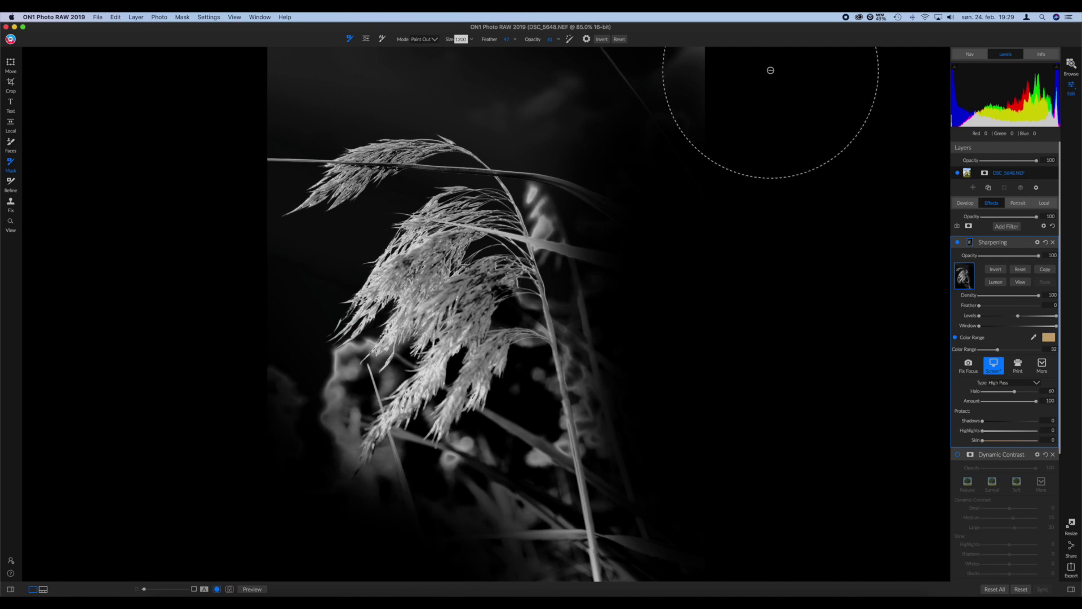
pyautogui.moveTo(718, 73)
pyautogui.mouseDown()
pyautogui.moveTo(638, 75)
pyautogui.moveTo(551, 43)
pyautogui.moveTo(206, 98)
pyautogui.mouseUp()
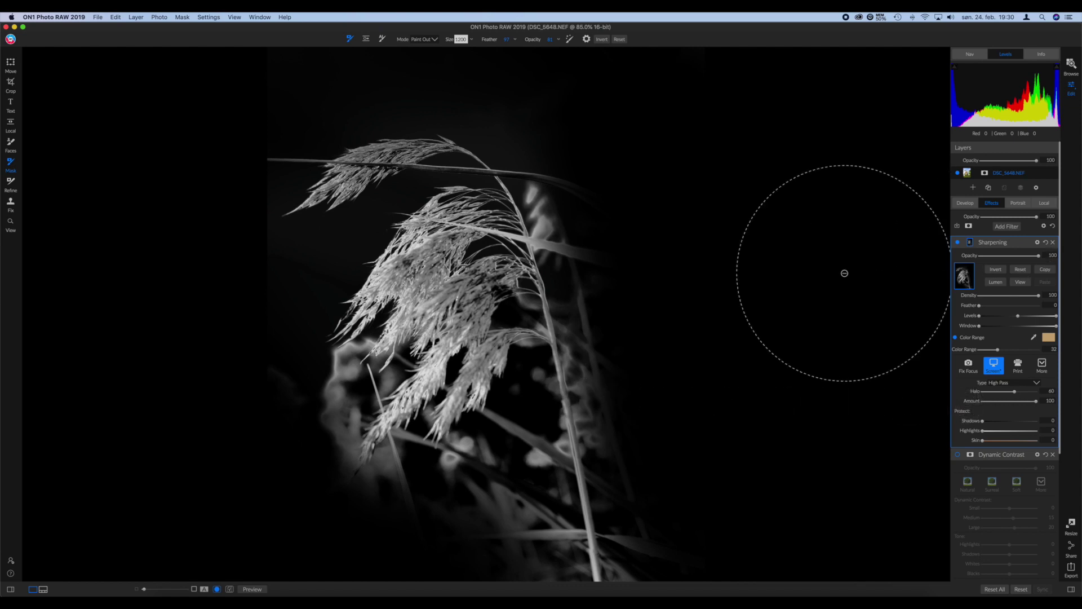
# Switch from the grayscale mask view back to the full-colour photo with Super+M.
pyautogui.press('super+m')
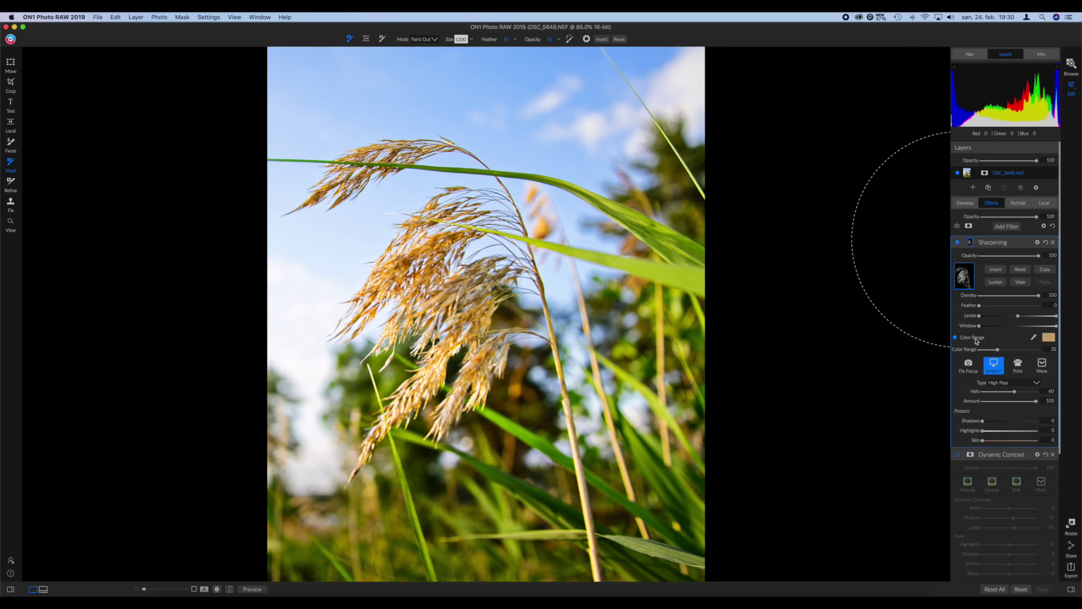
# Raise Halo to 80 and compare the plume at 141% with sharpening off and on.
pyautogui.moveTo(1014, 390); pyautogui.dragTo(1024, 390)
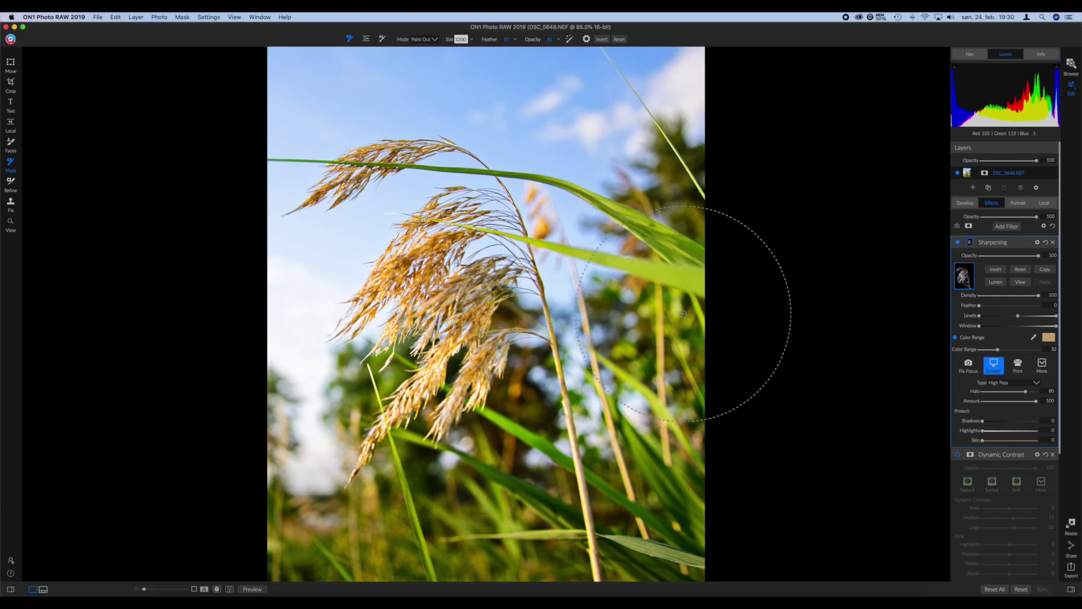
pyautogui.click(151, 589)
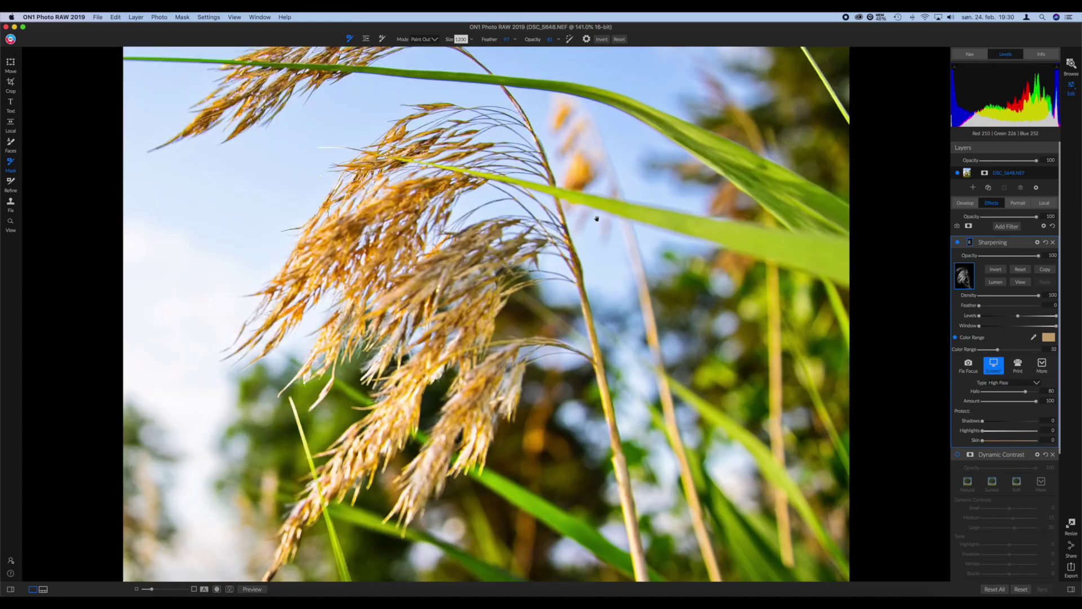
pyautogui.moveTo(611, 191); pyautogui.dragTo(561, 289)
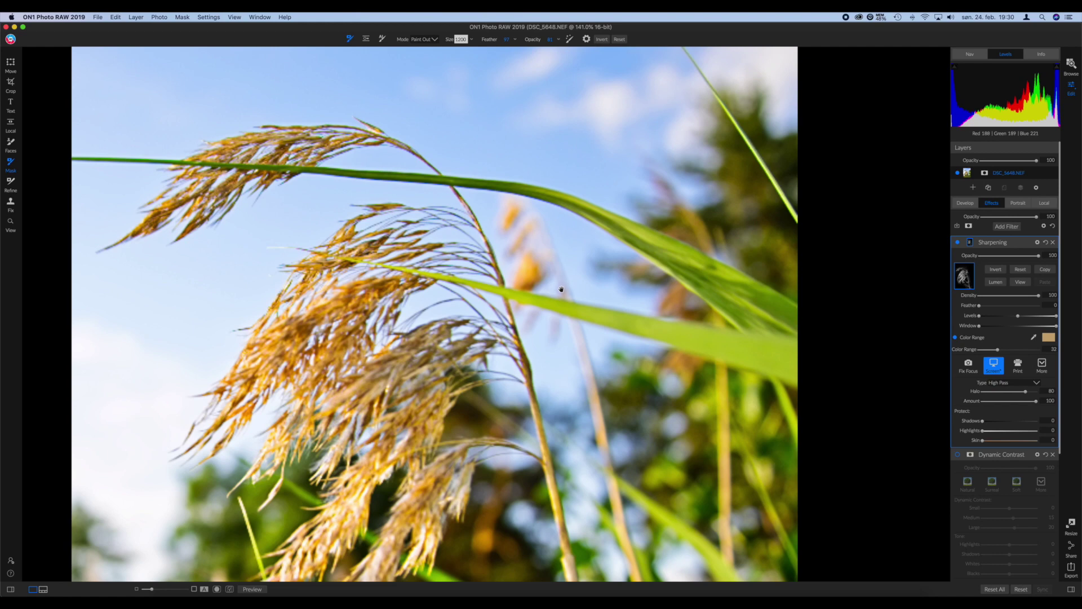
pyautogui.click(959, 244)
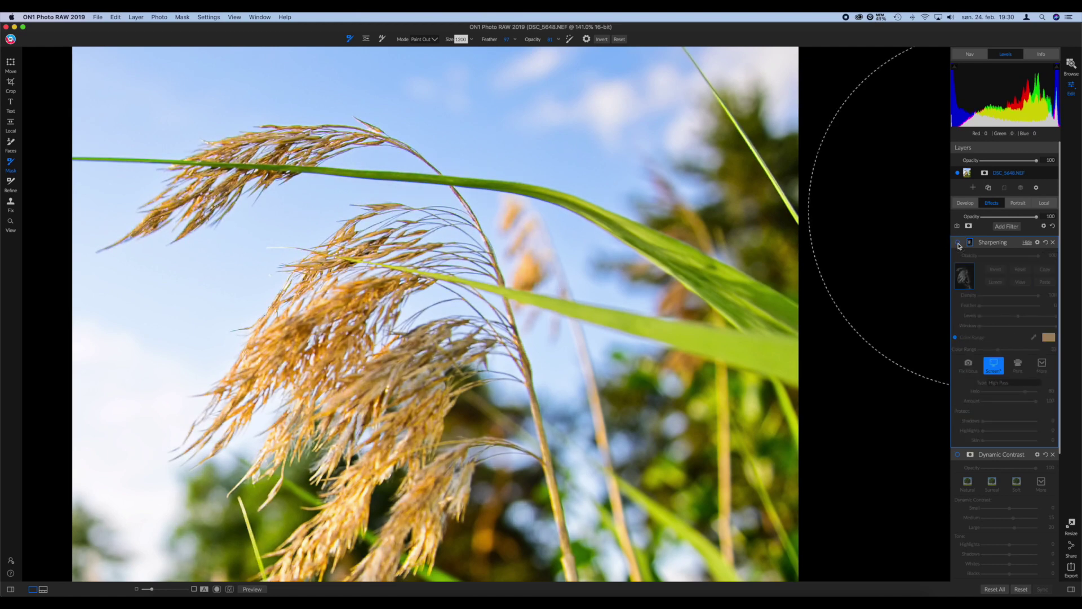
pyautogui.click(958, 244)
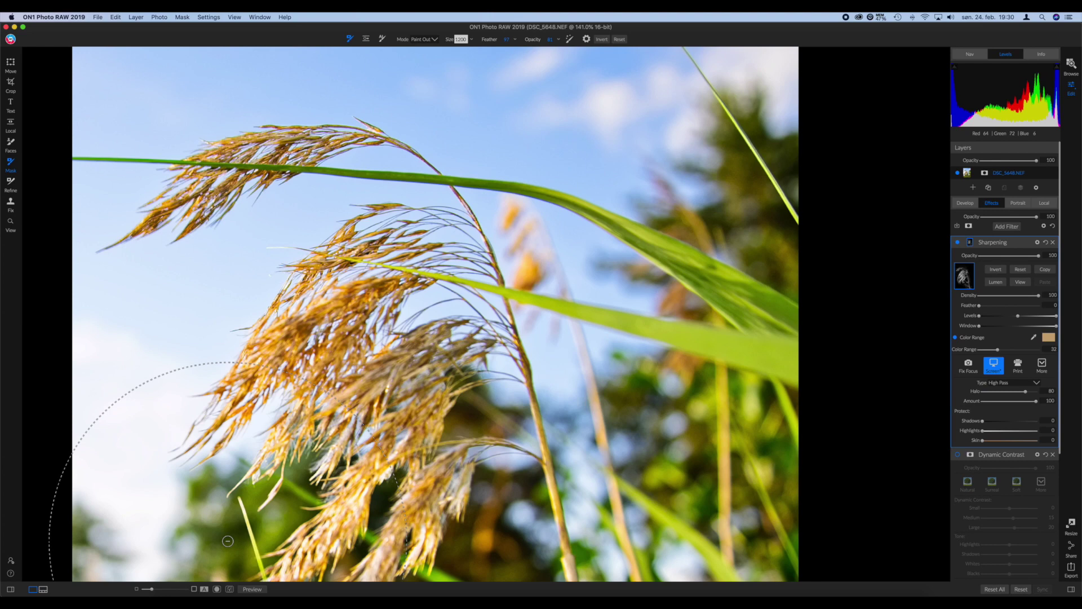
pyautogui.click(141, 590)
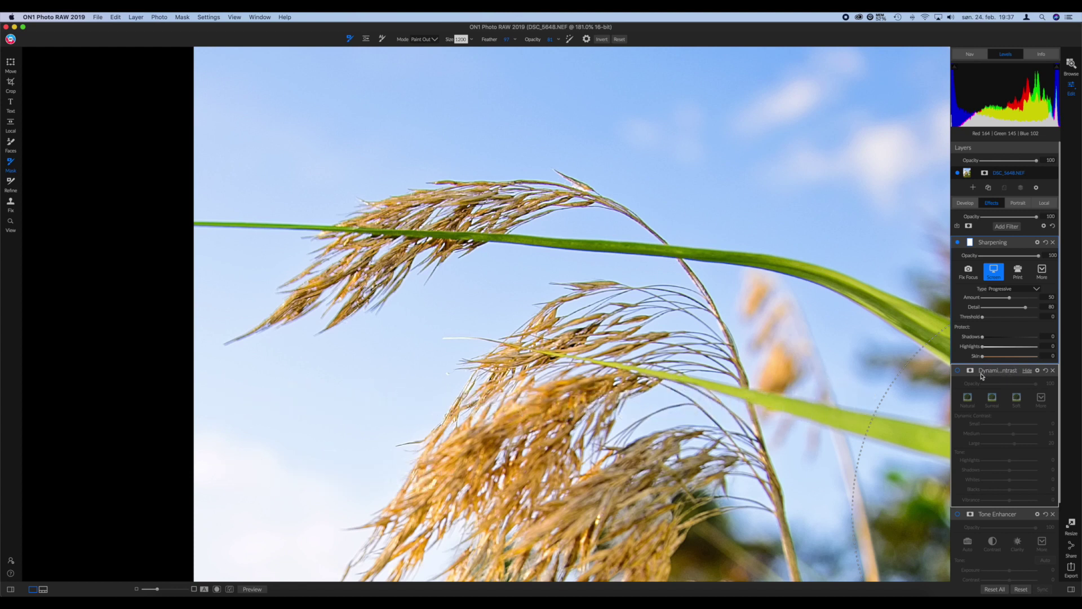
# Turn Sharpening off with Dynamic Contrast on, flicking Dynamic Contrast off and on to compare.
pyautogui.click(958, 371)
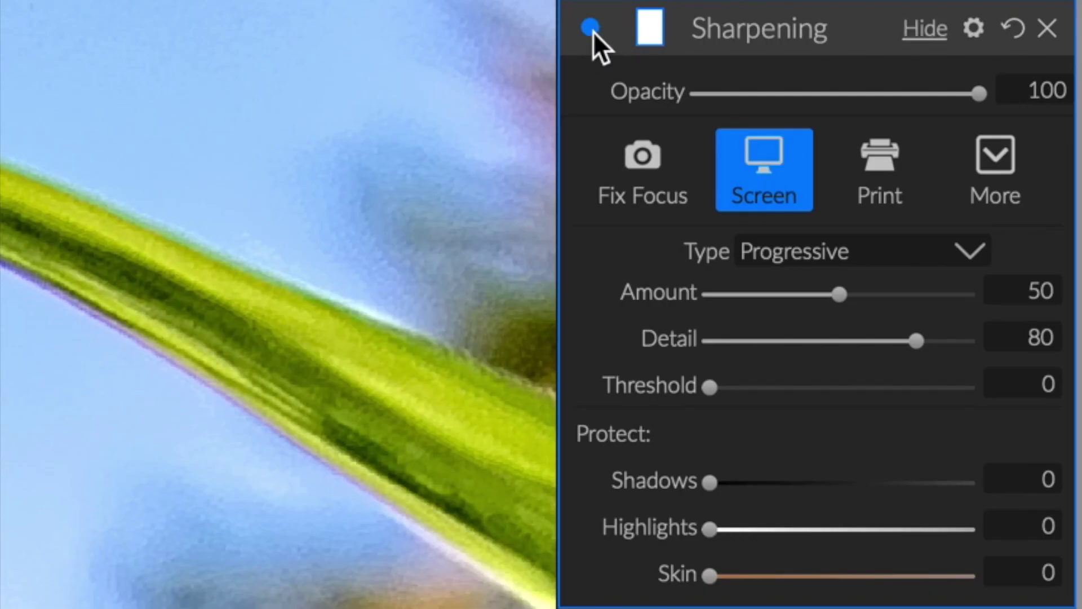
pyautogui.click(590, 26)
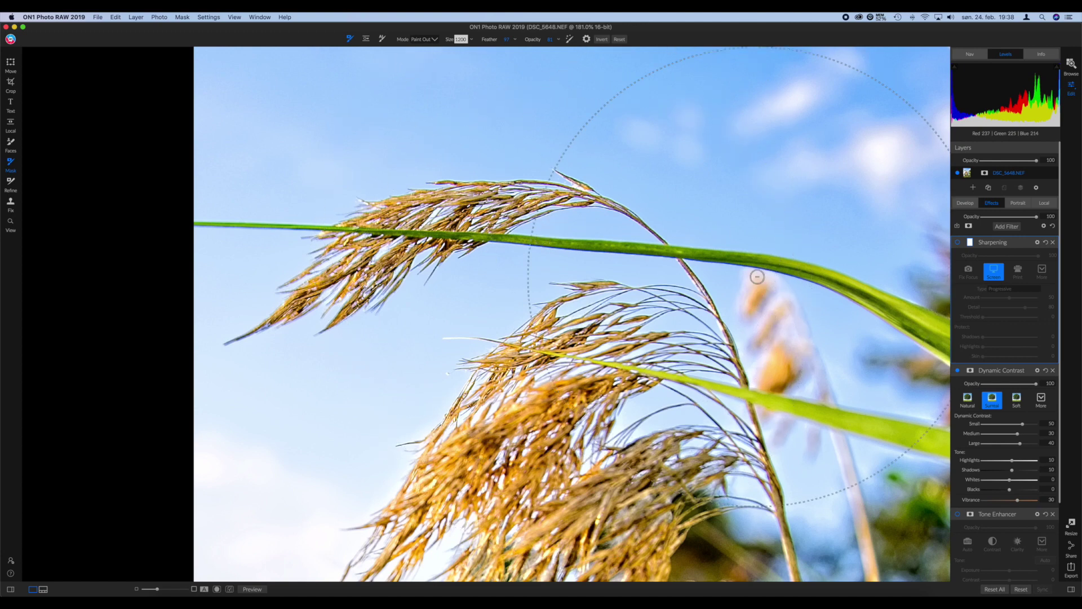
pyautogui.click(957, 371)
pyautogui.click(957, 372)
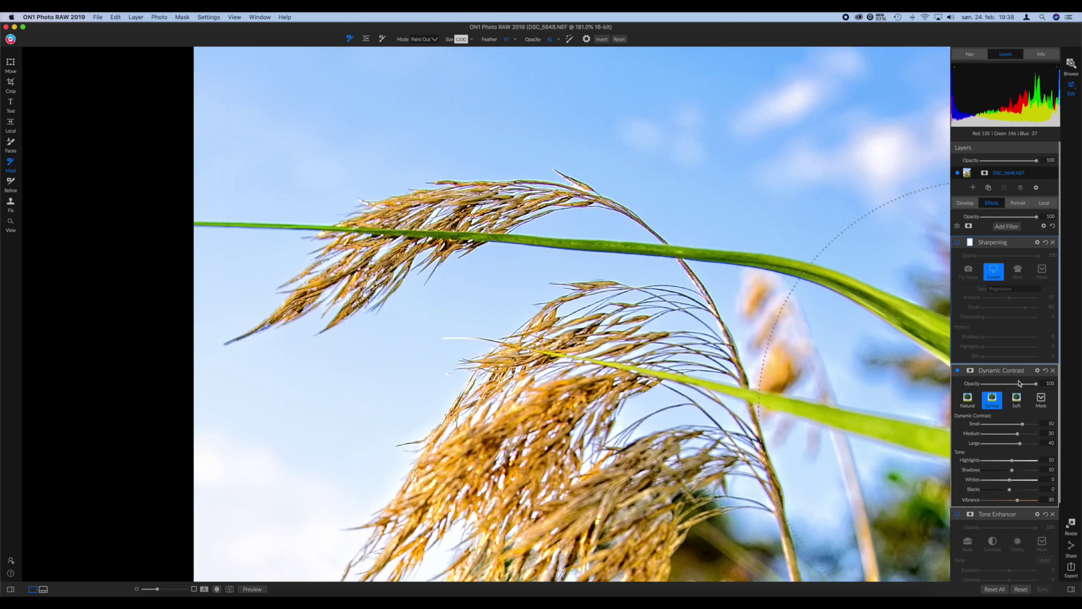
# Apply Dynamic Contrast's Natural look (Small 0, Medium 15, Large 20) and compare before and after.
pyautogui.moveTo(1009, 370)
pyautogui.click(967, 398)
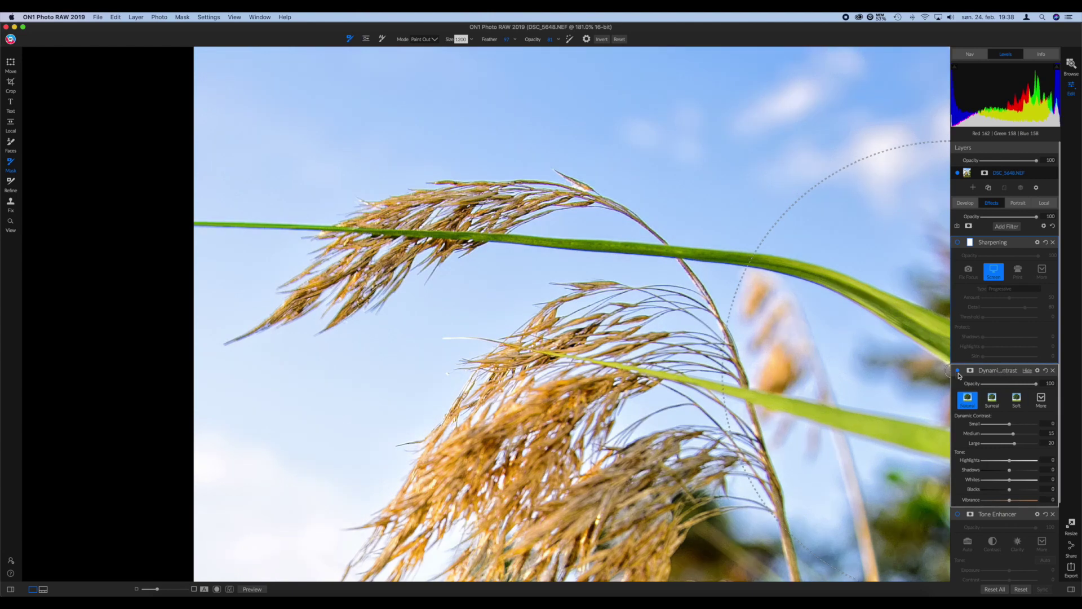
pyautogui.click(958, 371)
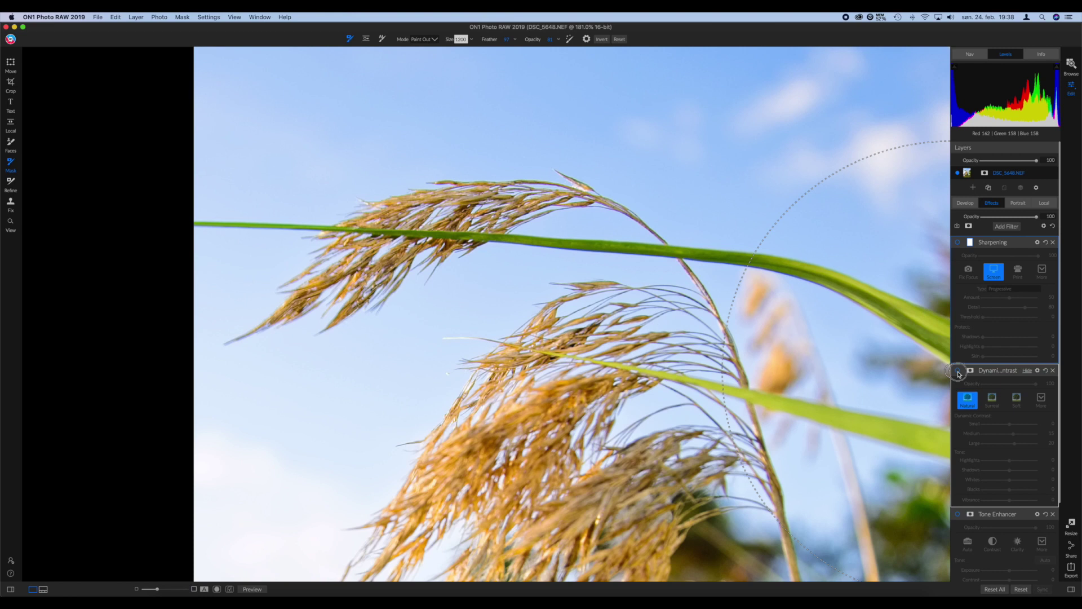
pyautogui.click(957, 371)
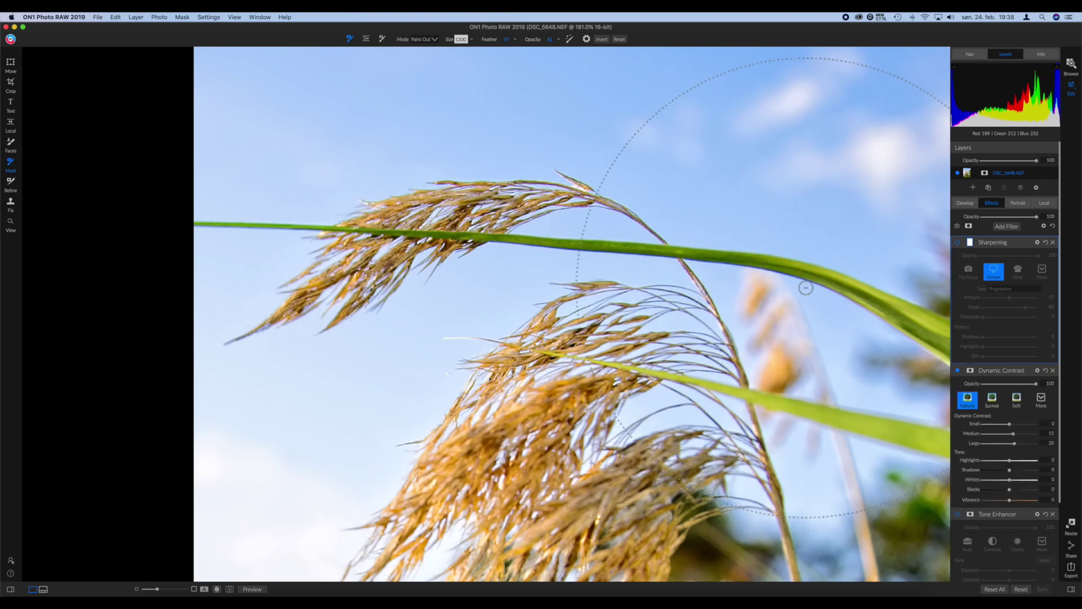
# Mask Dynamic Contrast and paint it out of the blurry right background with an 800 brush.
pyautogui.click(697, 197)
pyautogui.moveTo(845, 131); pyautogui.dragTo(442, 77)
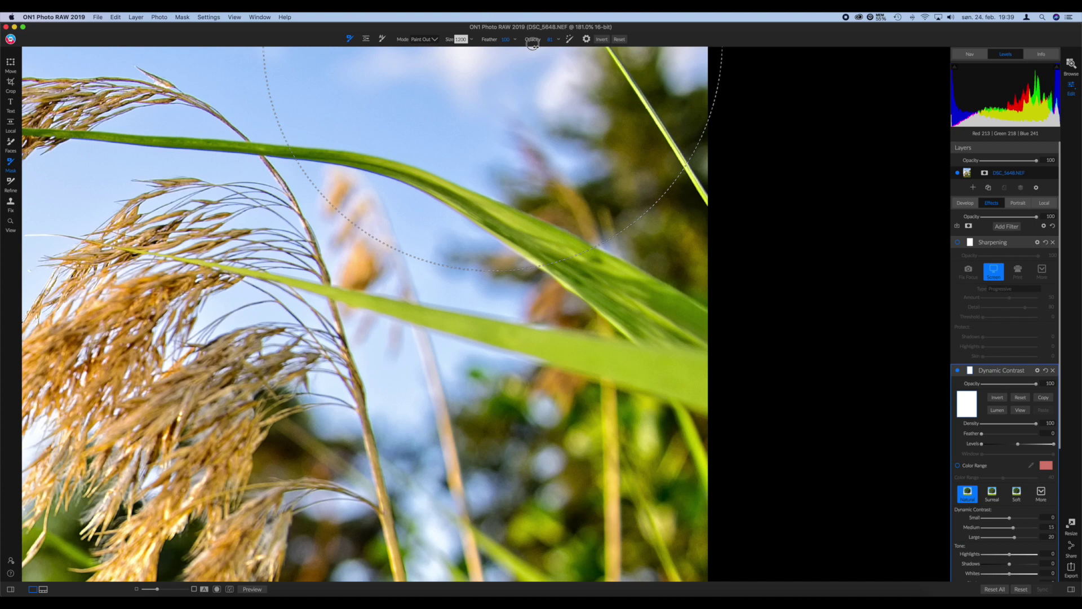
pyautogui.press('[')
pyautogui.press('[')
pyautogui.press('[')
pyautogui.press('[')
pyautogui.moveTo(587, 358); pyautogui.dragTo(490, 121)
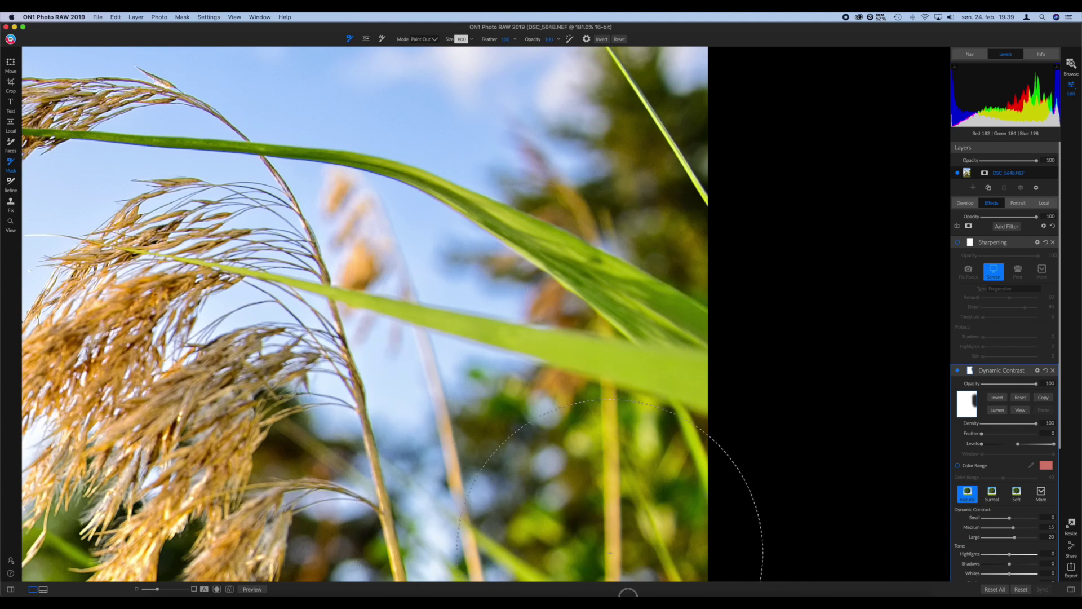
pyautogui.moveTo(624, 564)
pyautogui.mouseDown()
pyautogui.moveTo(953, 164)
pyautogui.moveTo(850, 162)
pyautogui.moveTo(632, 195)
pyautogui.mouseUp()
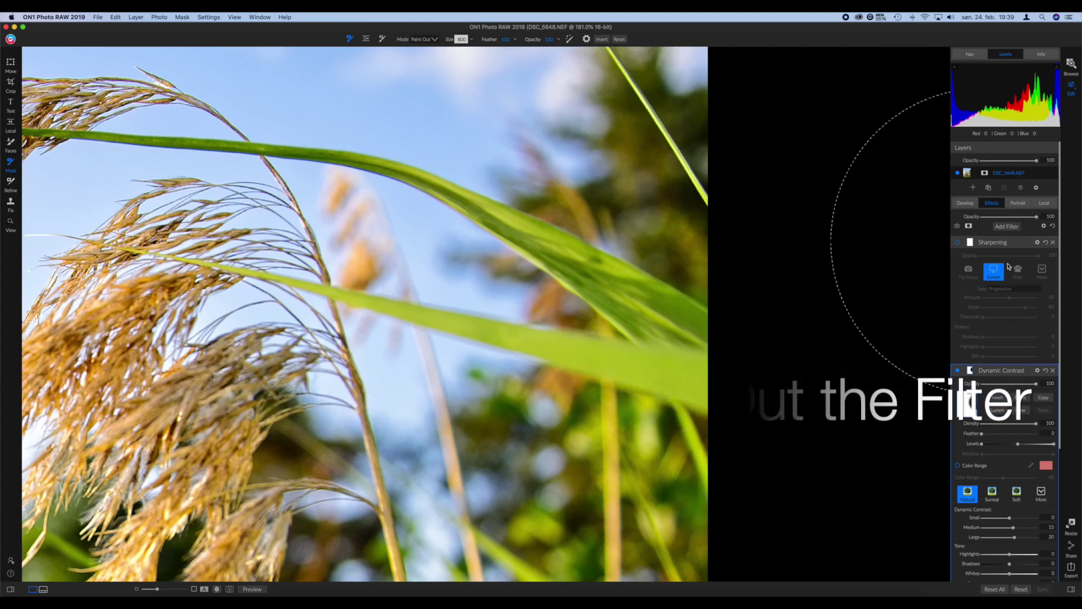
pyautogui.click(1006, 226)
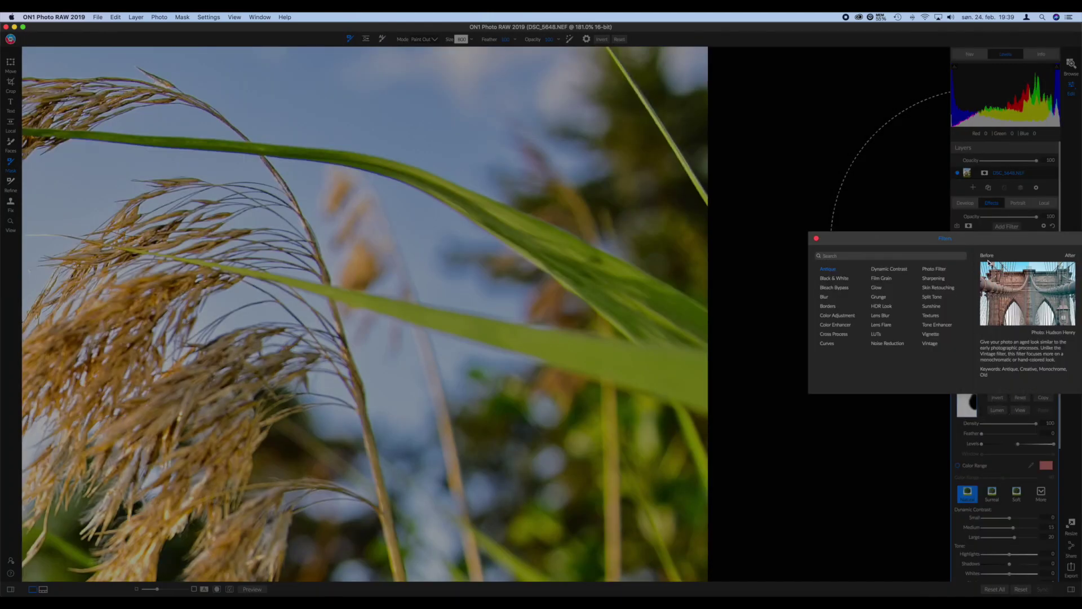
# Add a second Dynamic Contrast filter, paste in the first filter's mask and invert it.
pyautogui.click(893, 269)
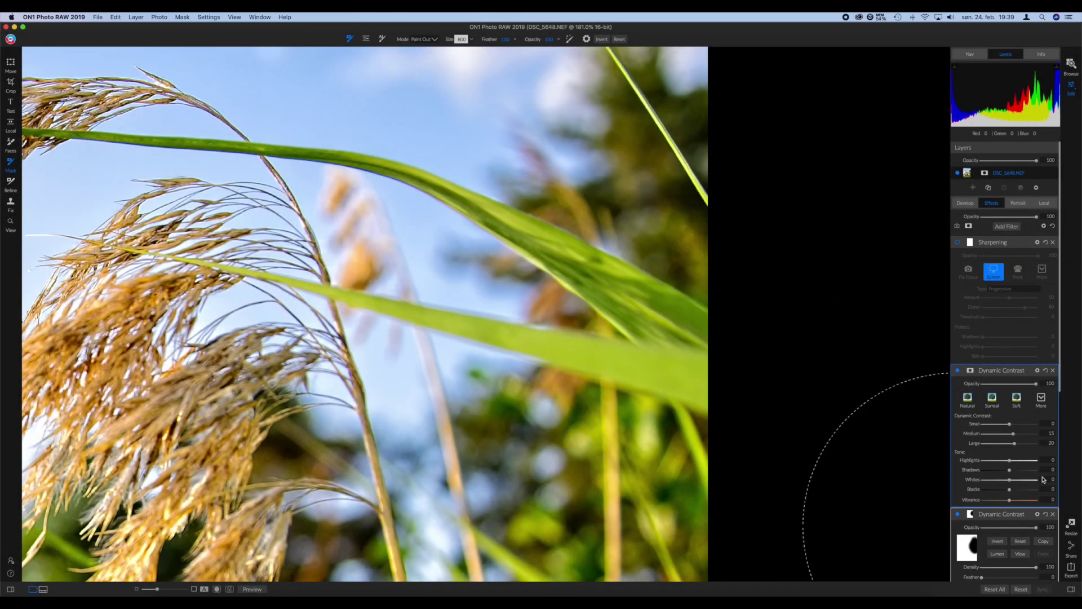
pyautogui.scroll(-4, 986, 429)
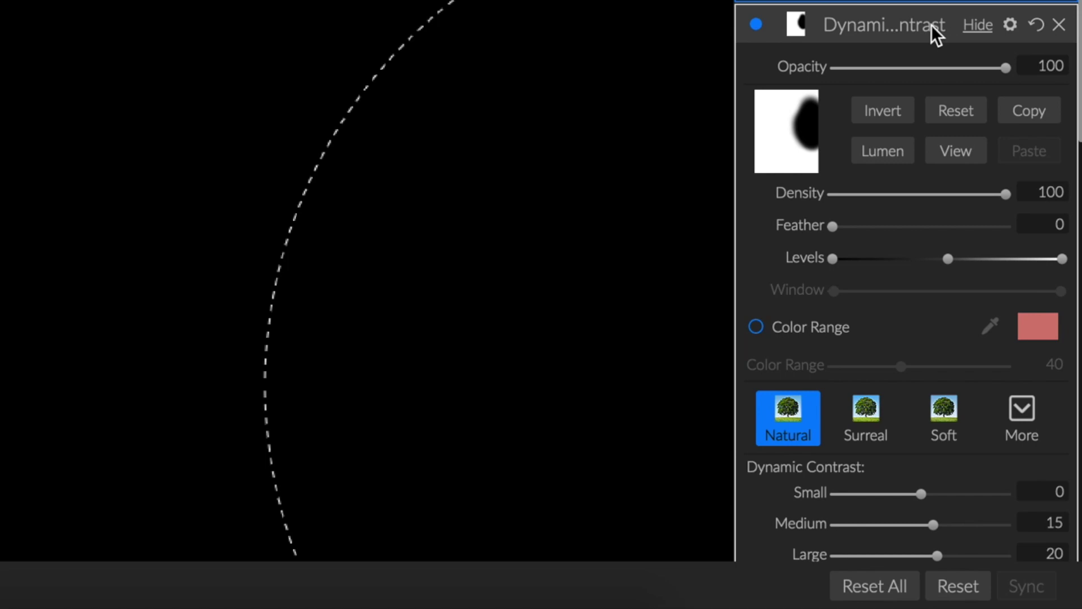
pyautogui.click(1034, 115)
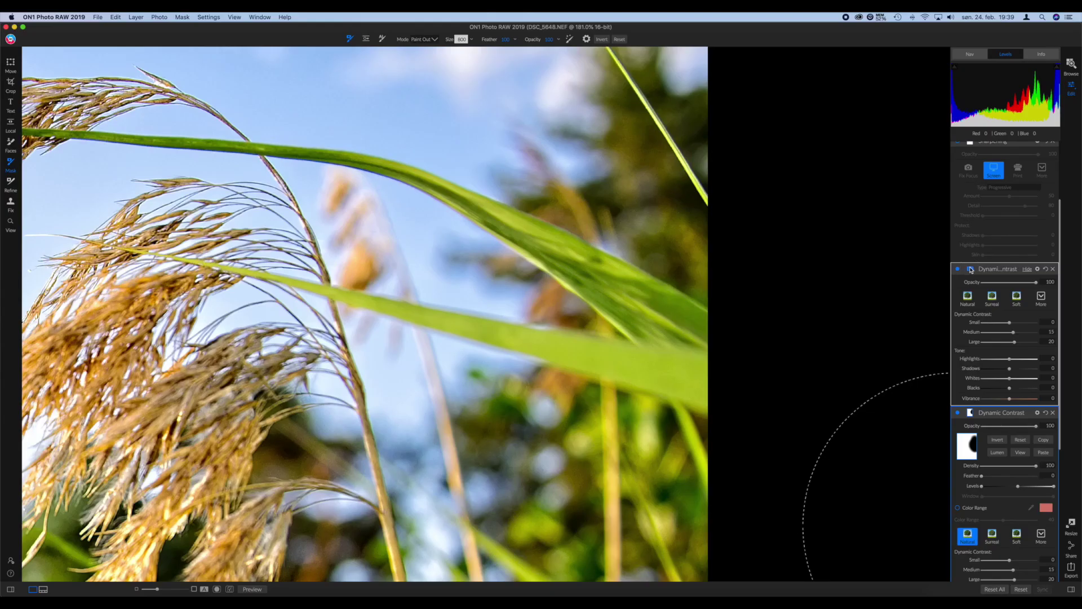
pyautogui.click(970, 270)
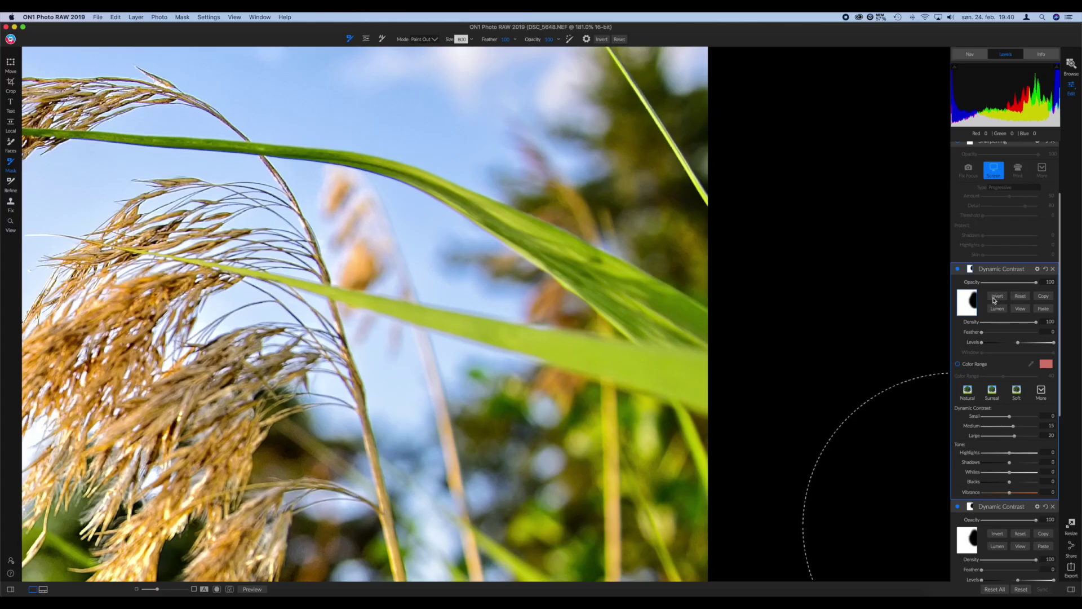
pyautogui.click(995, 296)
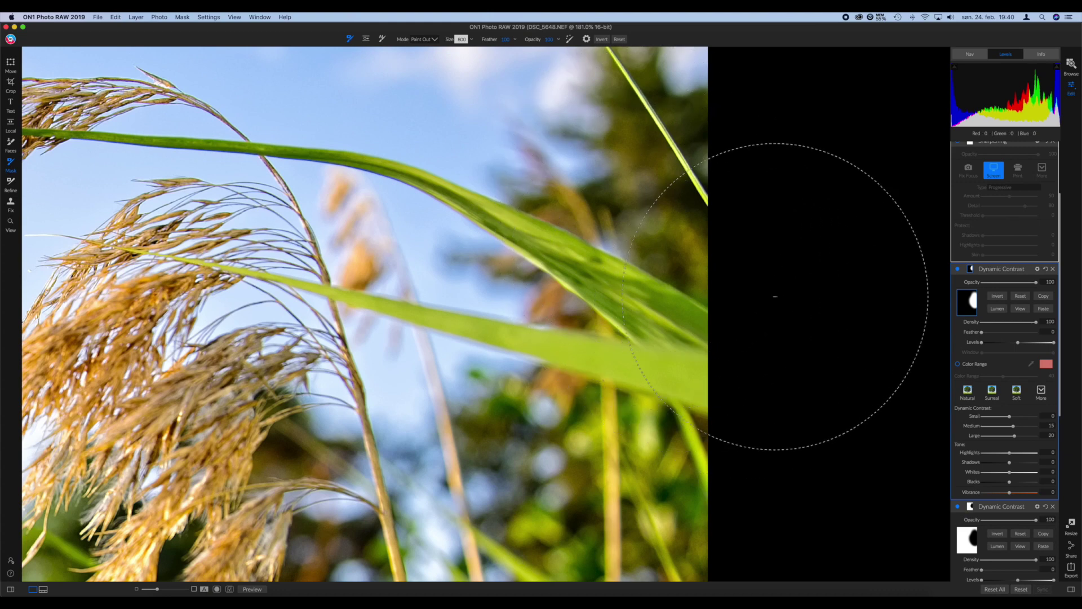
# Give the new Dynamic Contrast filter negative values: Small -48, Medium -55, Large -44.
pyautogui.click(992, 392)
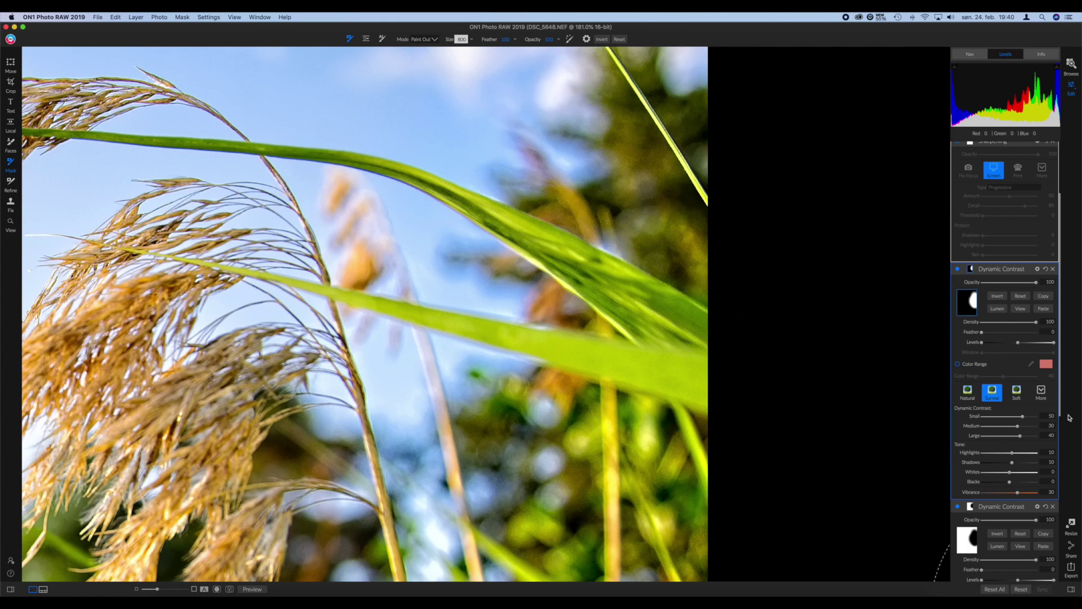
pyautogui.click(967, 393)
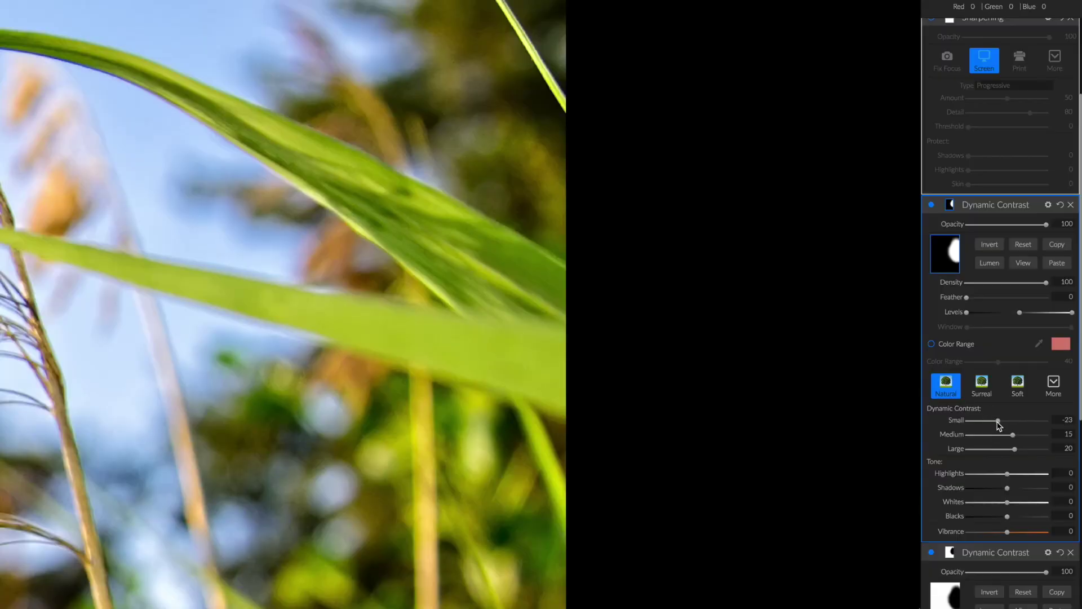
pyautogui.click(998, 434)
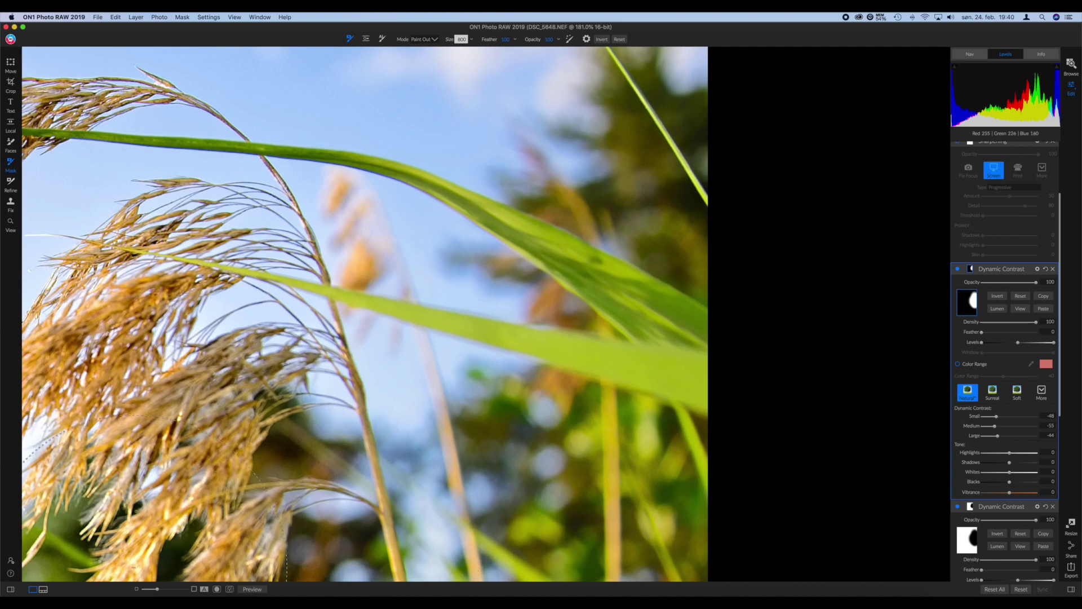
pyautogui.press('super+0')
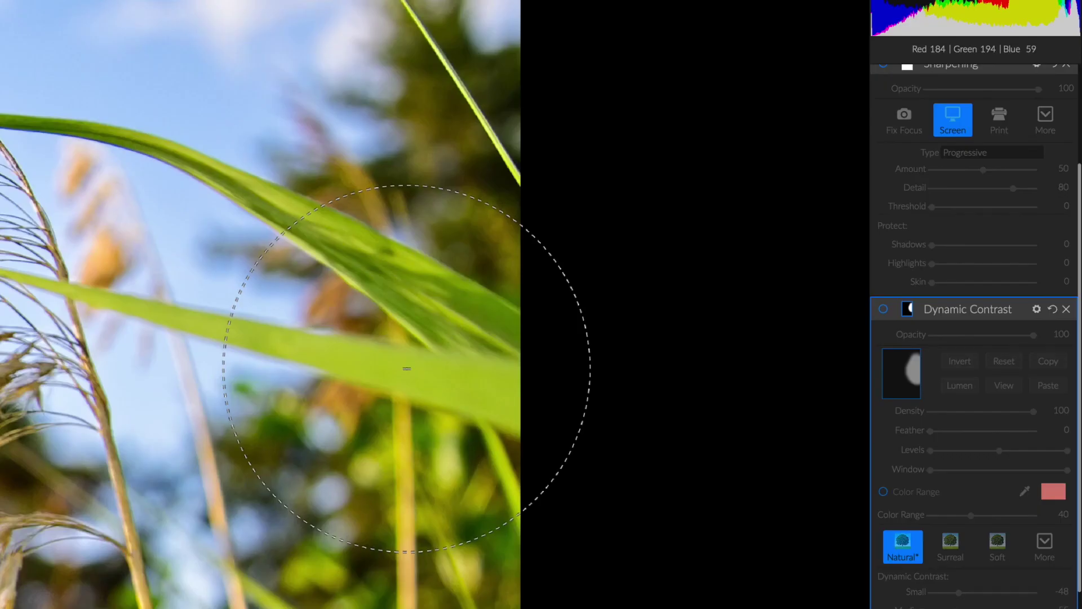
pyautogui.click(884, 310)
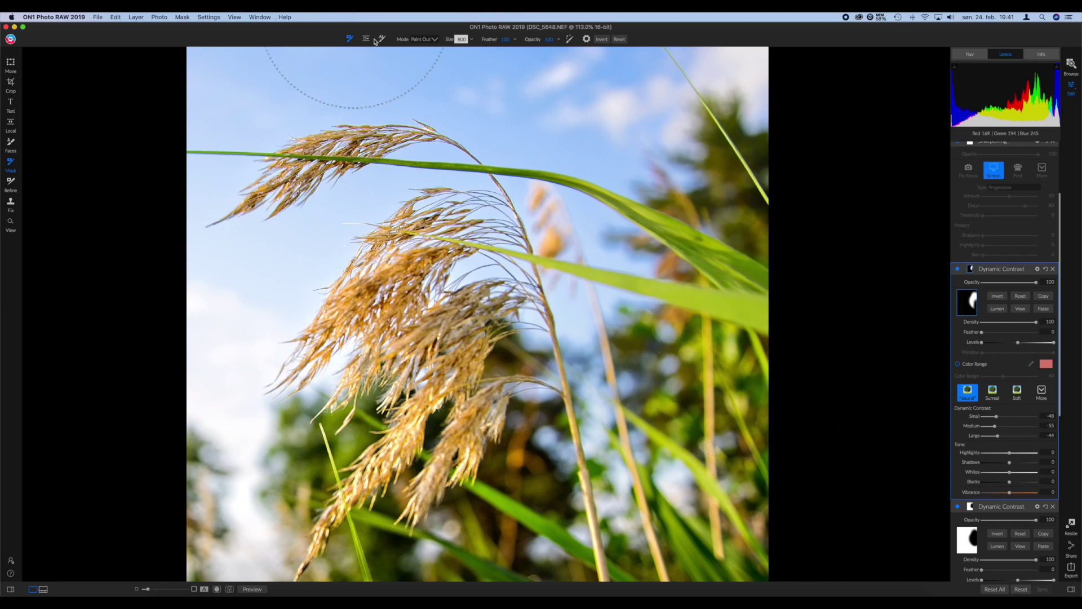
# Touch up the softening mask in the lower background and along the right side, brush size 400.
pyautogui.press('x')
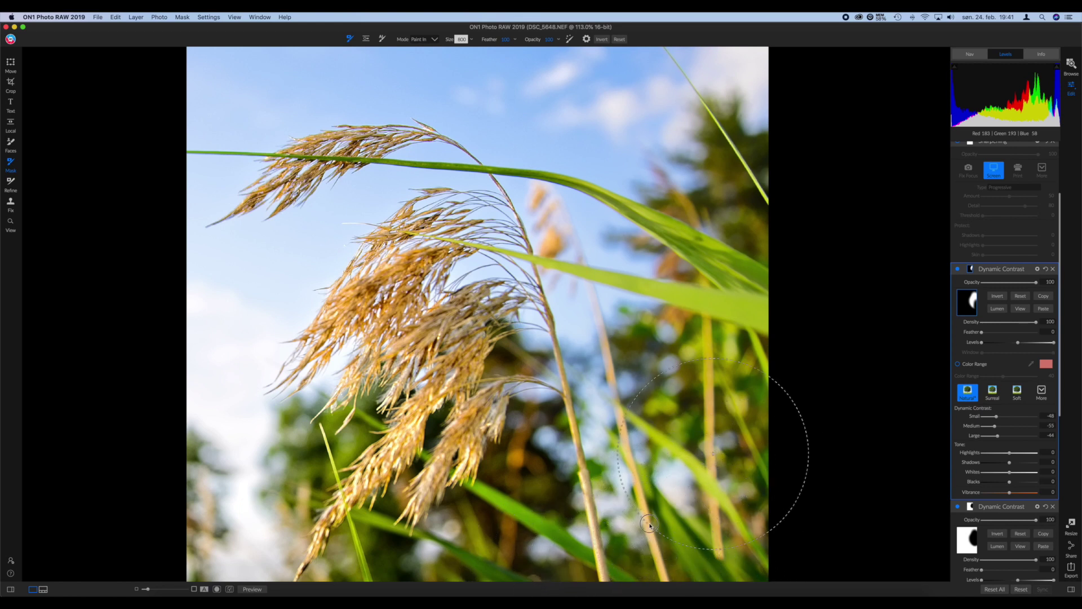
pyautogui.moveTo(580, 574); pyautogui.dragTo(517, 580)
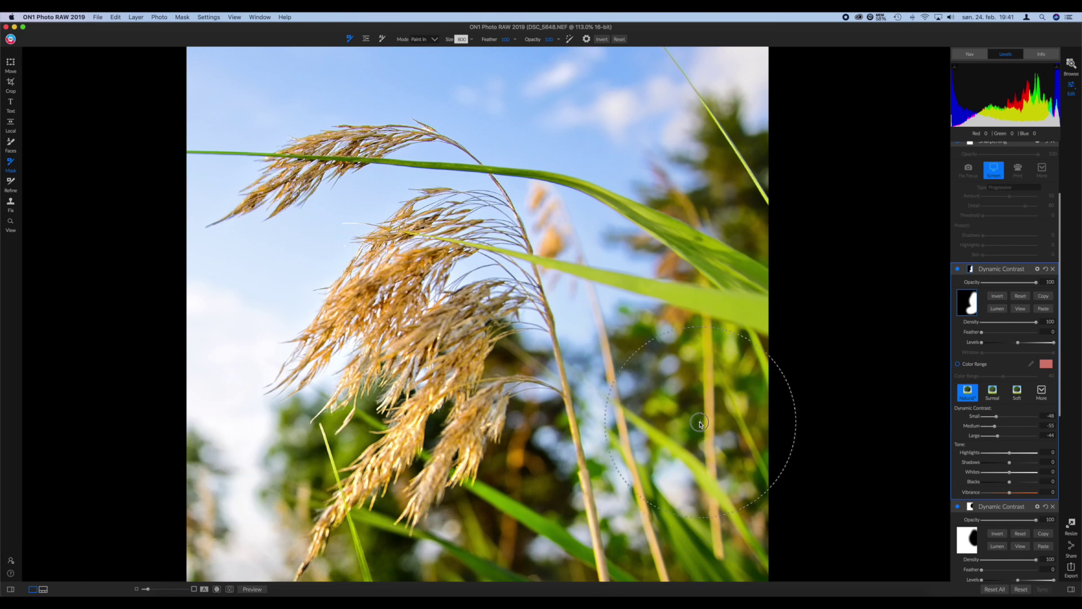
pyautogui.press('x')
pyautogui.moveTo(613, 563); pyautogui.dragTo(652, 96)
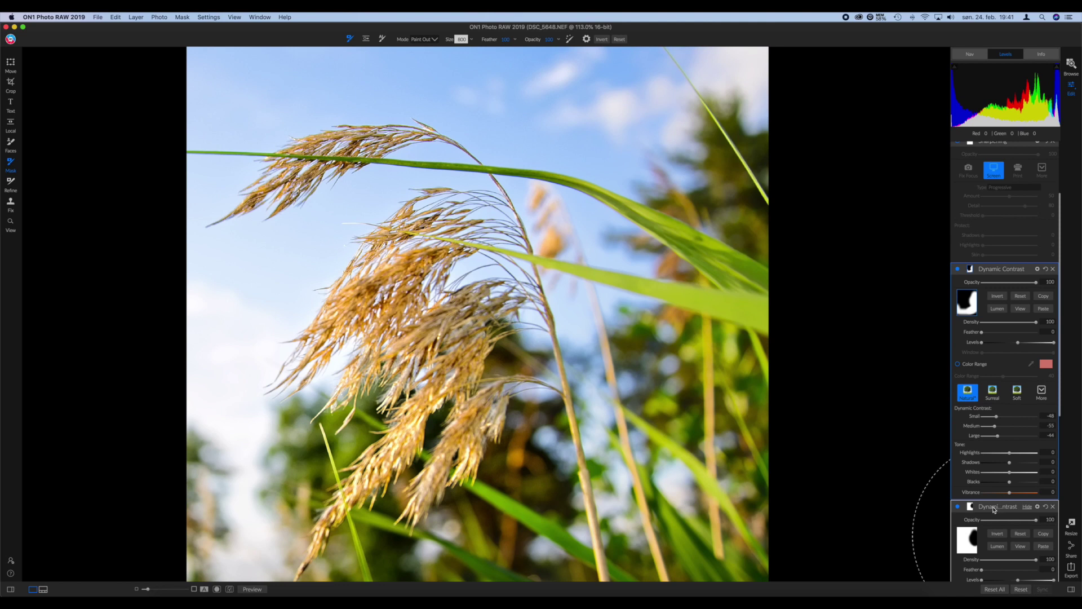
pyautogui.press('[')
pyautogui.press('[')
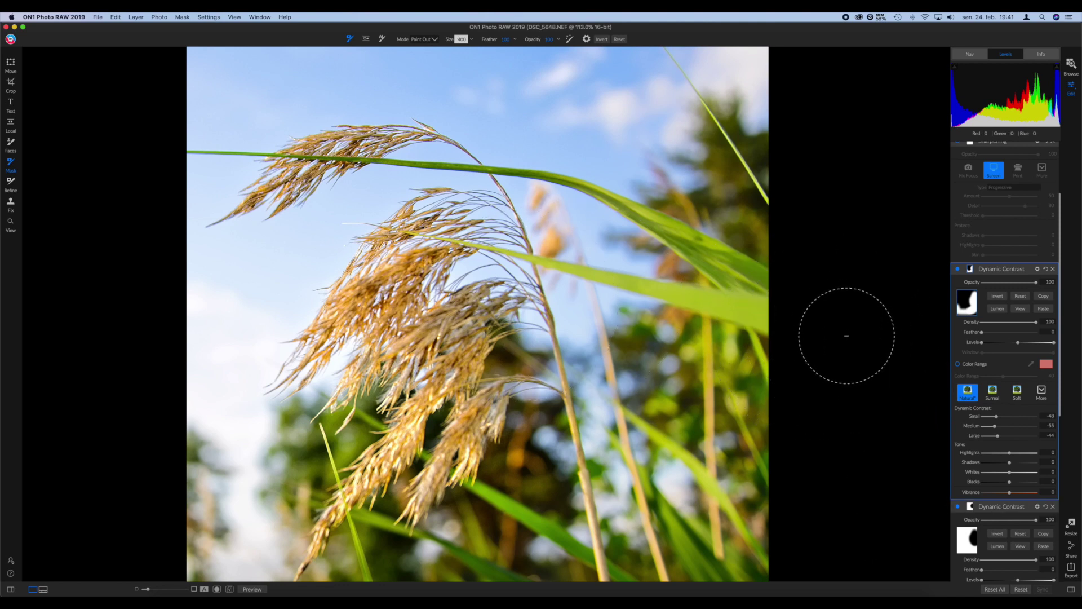
pyautogui.click(137, 589)
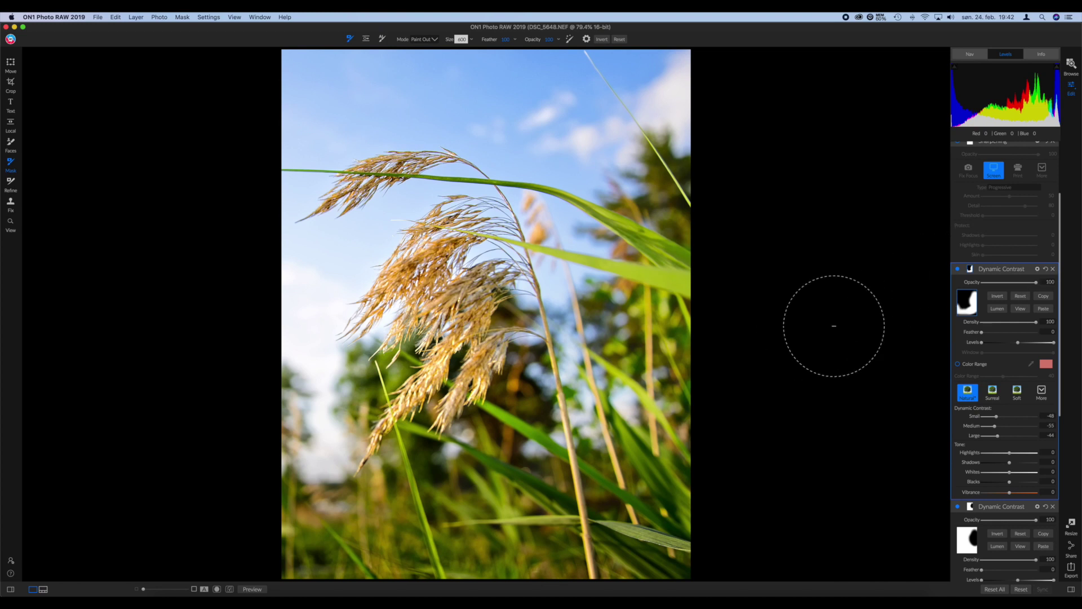
# Set the mask brush size to 500, then switch to the View tool with Z.
pyautogui.press(']')
pyautogui.press(']')
pyautogui.press(']')
pyautogui.press('[')
pyautogui.press('[')
pyautogui.press('[')
pyautogui.press('[')
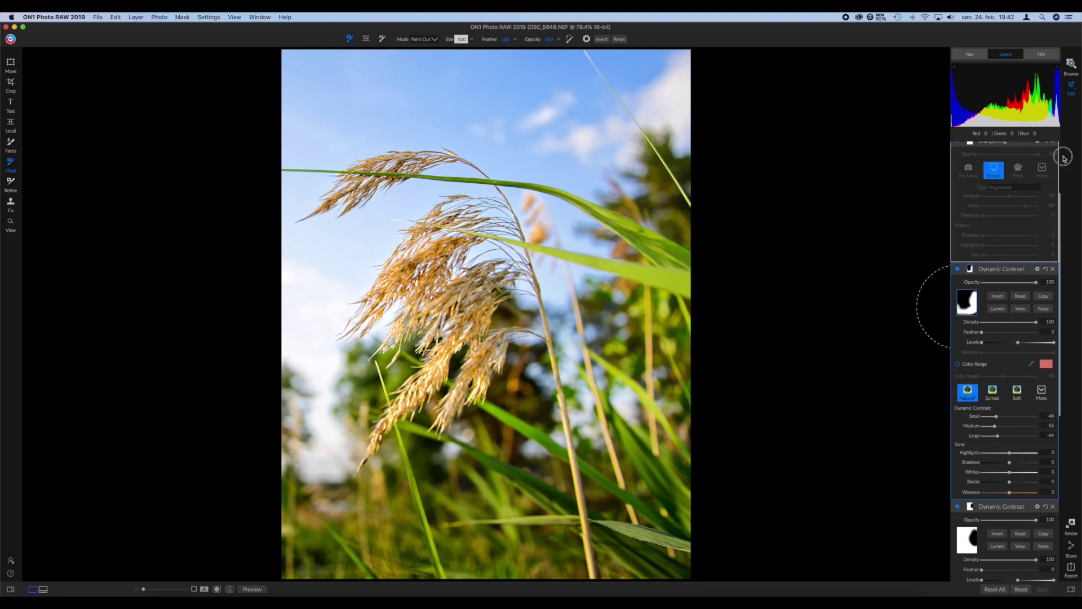
pyautogui.press('z')
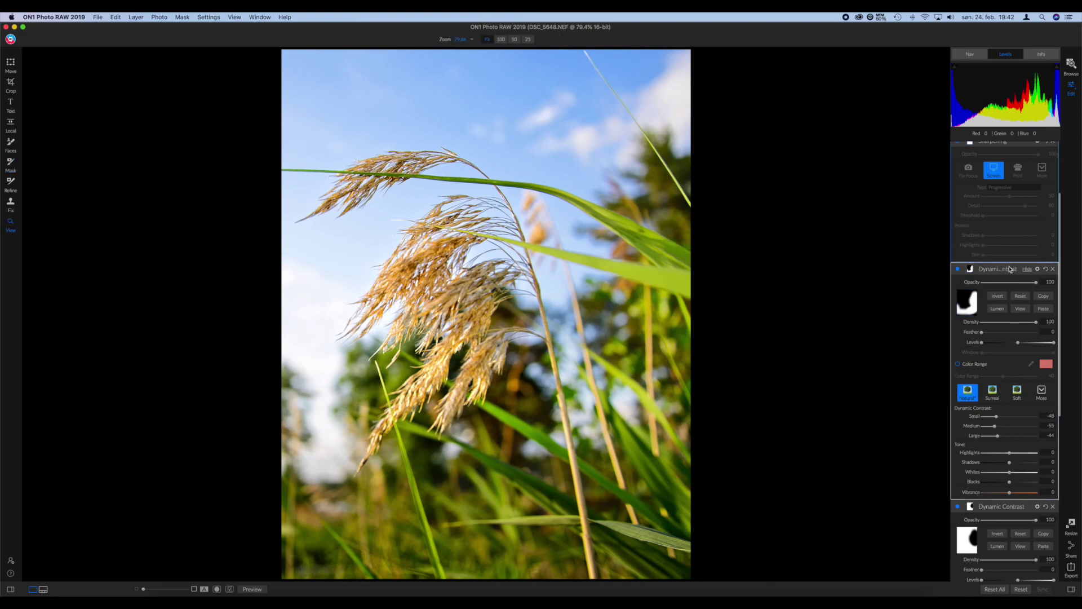
pyautogui.click(1053, 270)
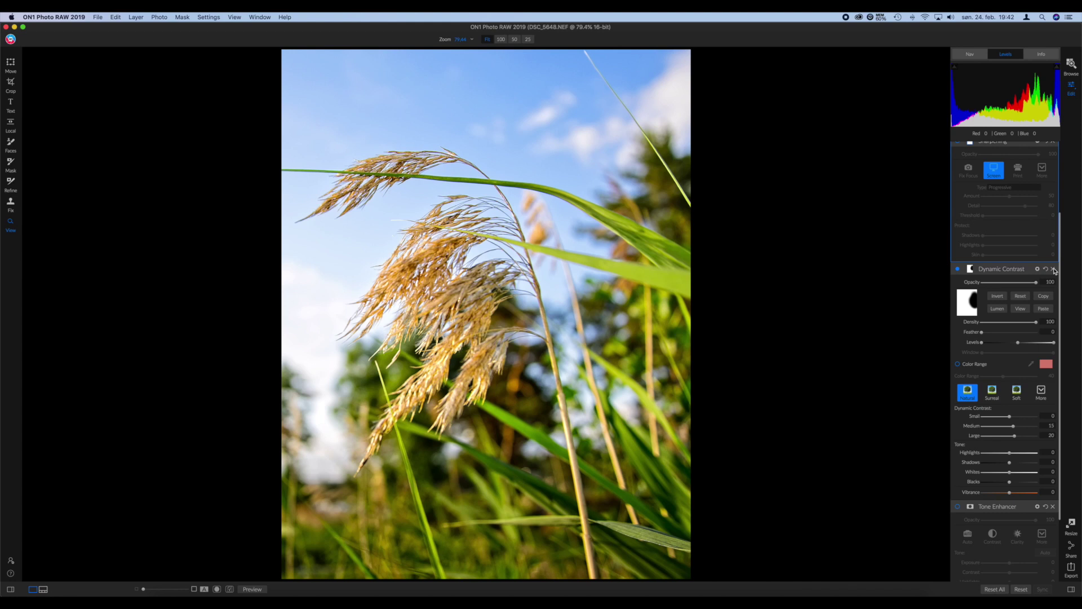
pyautogui.click(1054, 270)
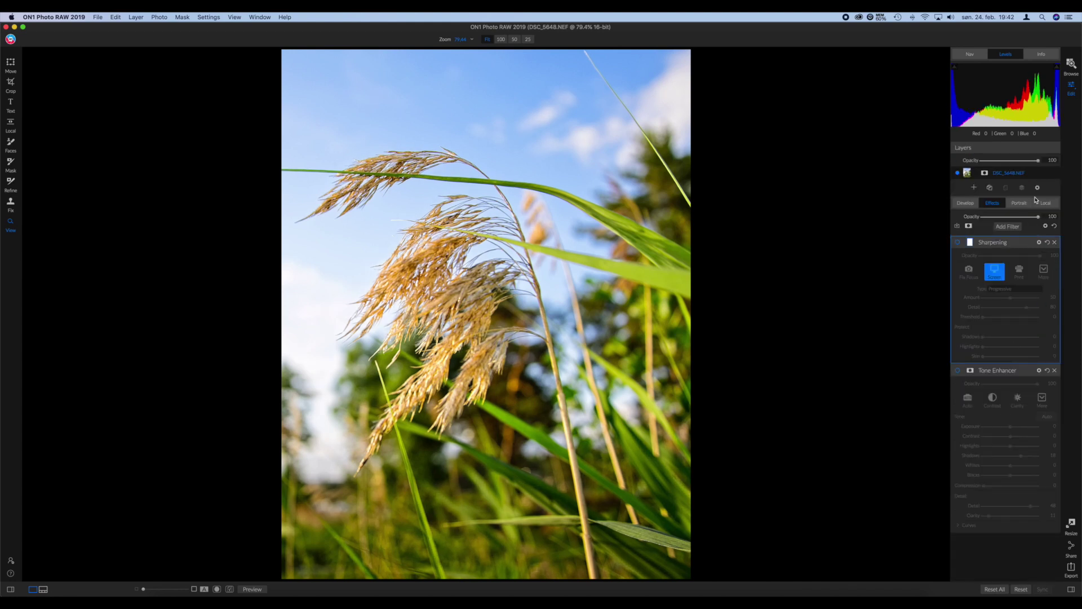
pyautogui.click(957, 371)
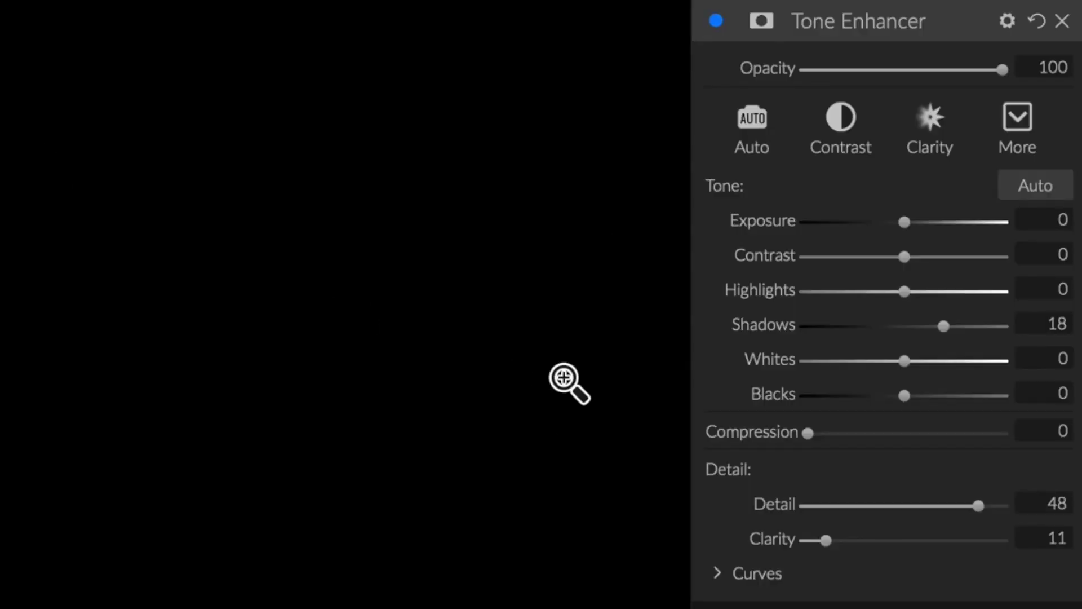
pyautogui.click(1036, 23)
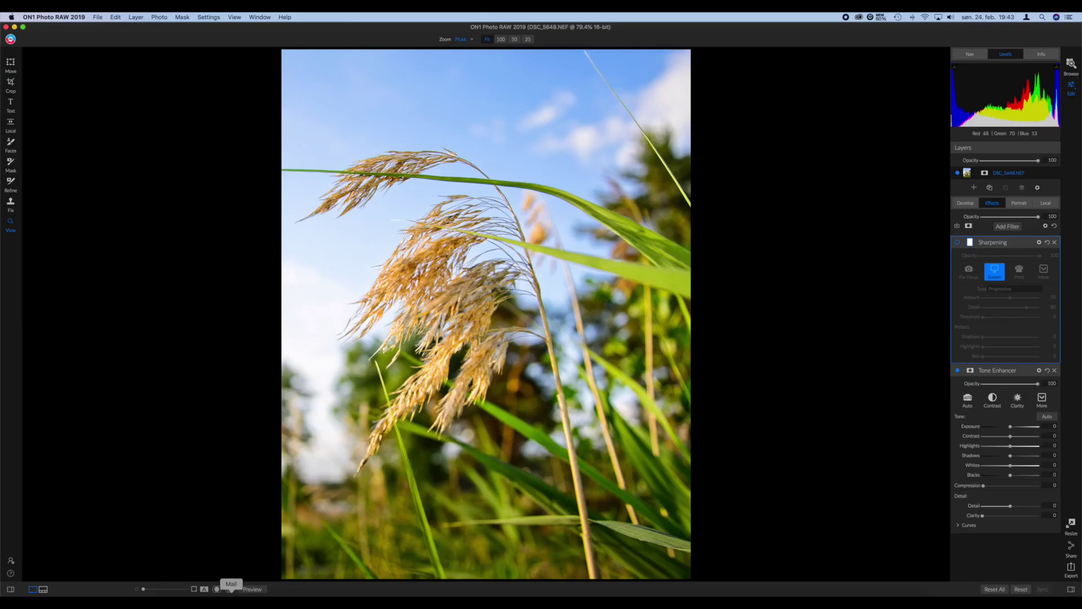
pyautogui.press('super+1')
pyautogui.press('super+0')
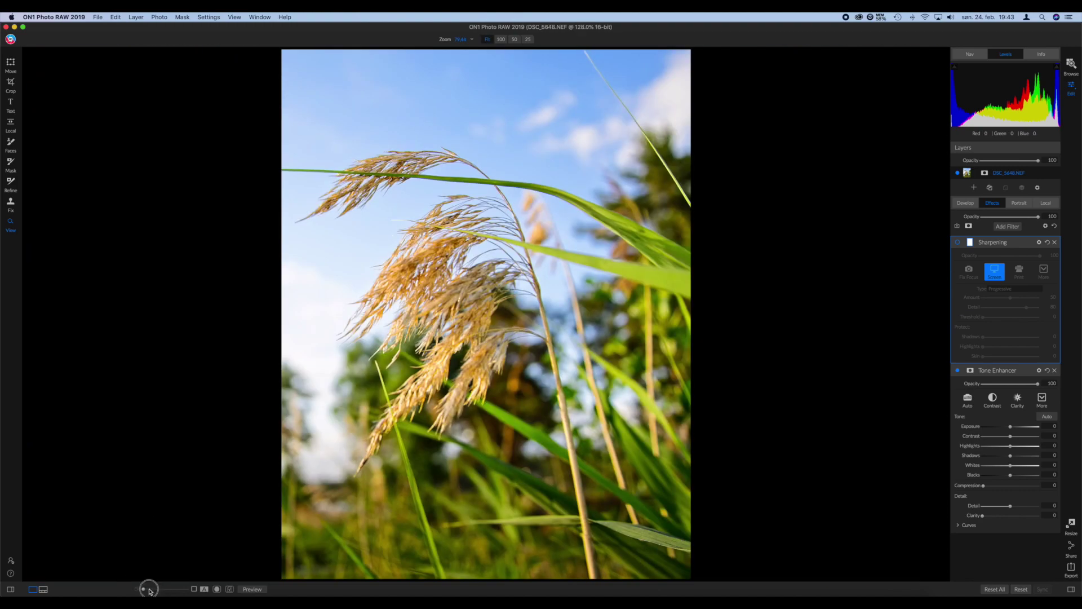
# Zoom to 159%, try Tone Enhancer contrast and Clarity 18, then delete the Tone Enhancer filter.
pyautogui.moveTo(145, 589); pyautogui.dragTo(153, 588)
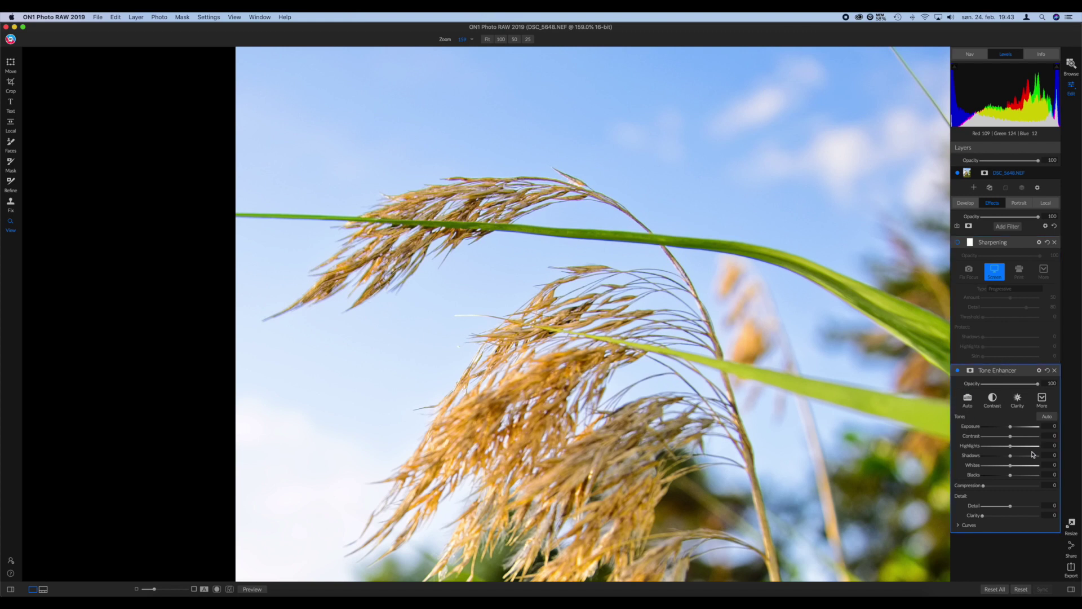
pyautogui.moveTo(1013, 436); pyautogui.dragTo(1020, 439)
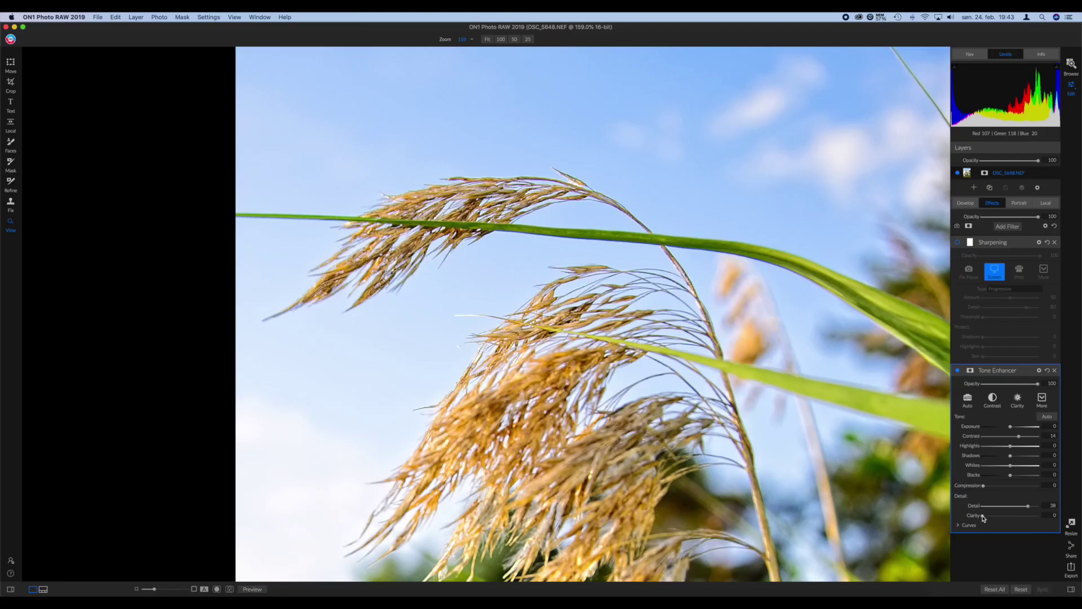
pyautogui.moveTo(988, 516); pyautogui.dragTo(993, 517)
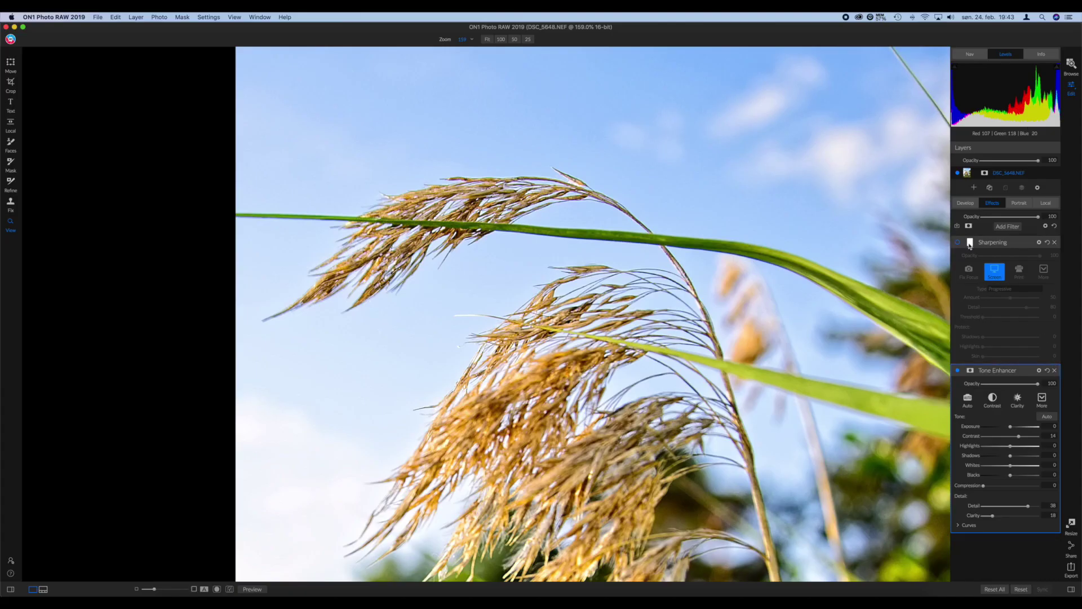
pyautogui.click(1055, 371)
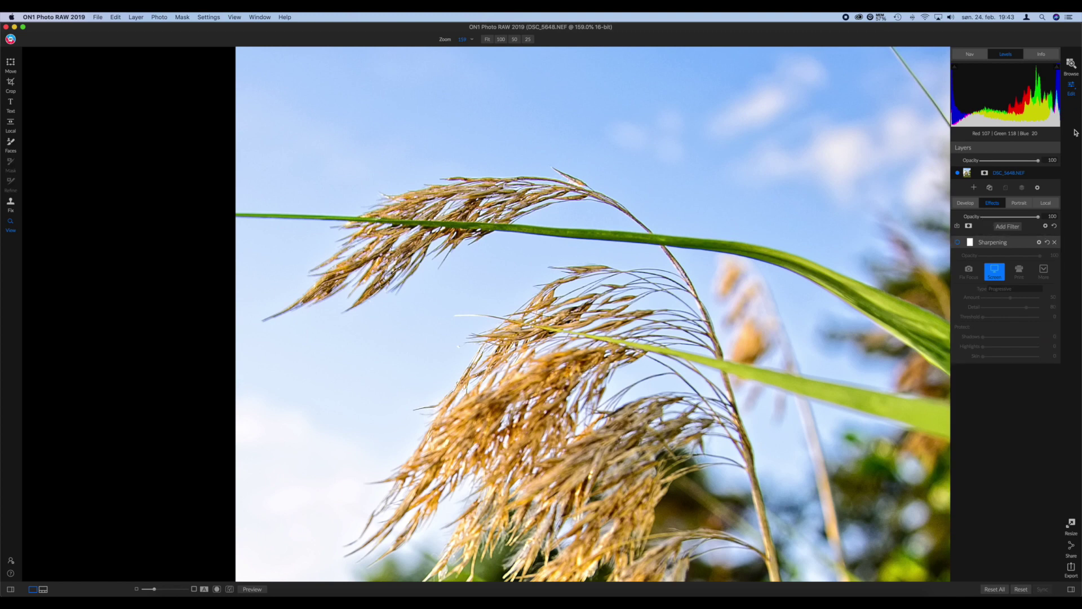
# Delete the Sharpening filter and add a new local adjustment.
pyautogui.click(1055, 242)
pyautogui.click(1050, 204)
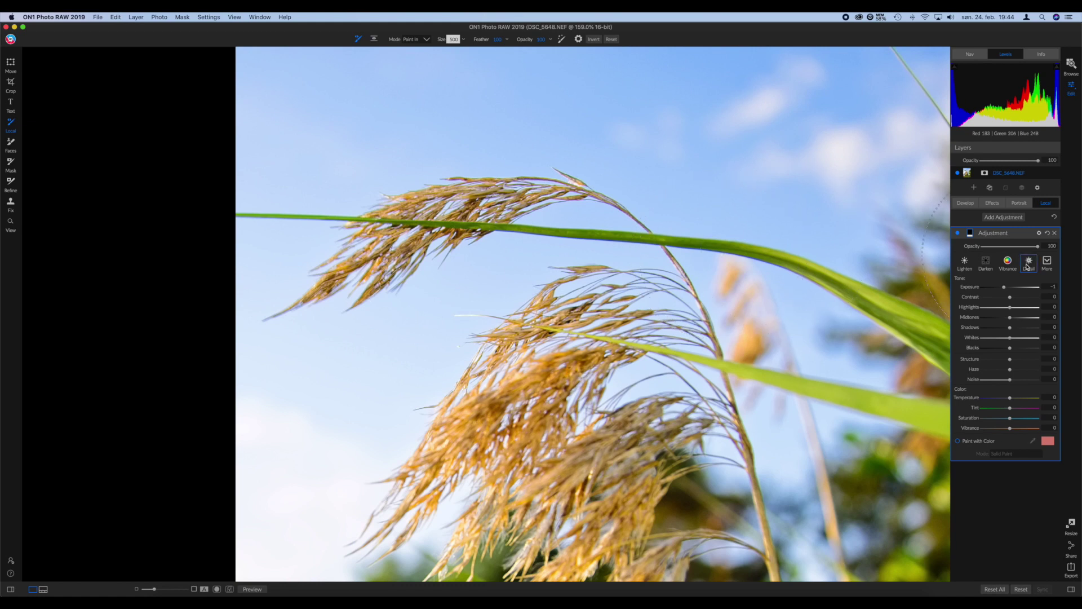
pyautogui.click(1002, 218)
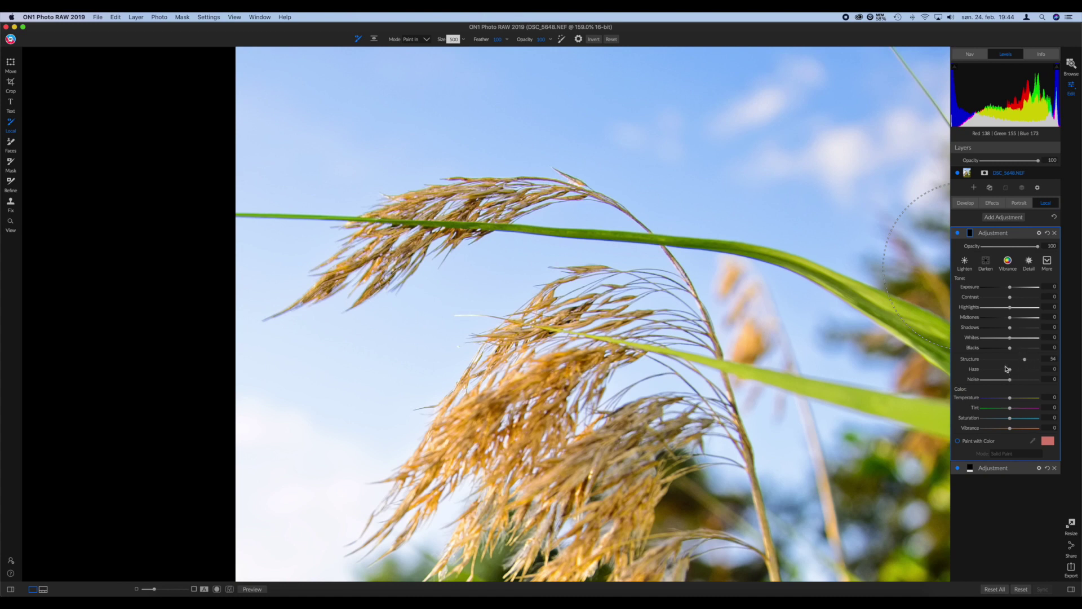
# Set the local adjustment to Contrast 16, Blacks -7 and Haze -7.
pyautogui.click(1014, 297)
pyautogui.moveTo(1009, 350); pyautogui.dragTo(1008, 350)
pyautogui.moveTo(1010, 371); pyautogui.dragTo(1008, 370)
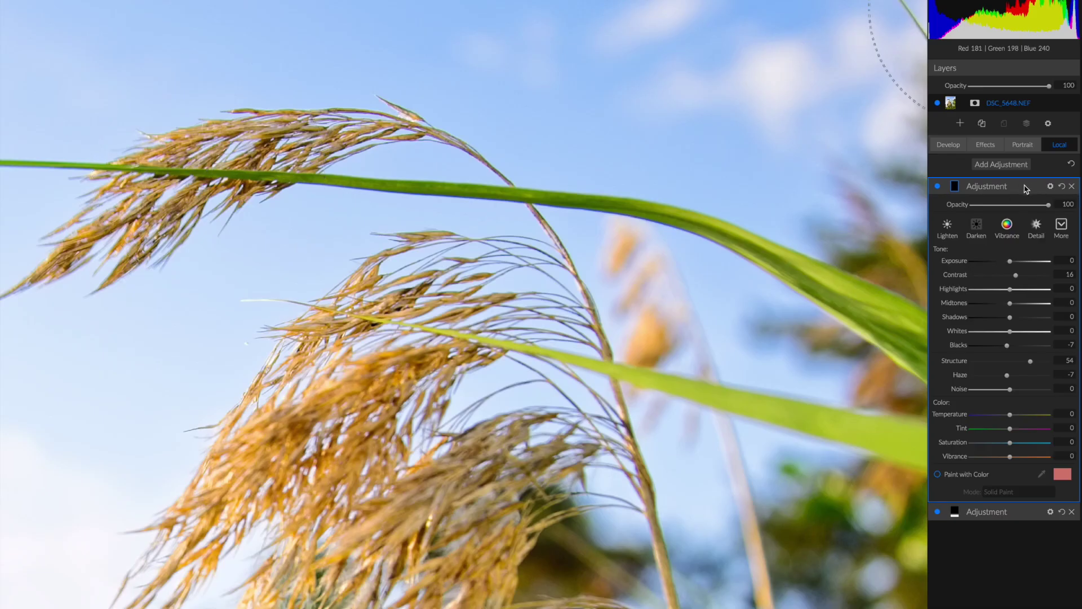
pyautogui.click(953, 188)
pyautogui.click(993, 226)
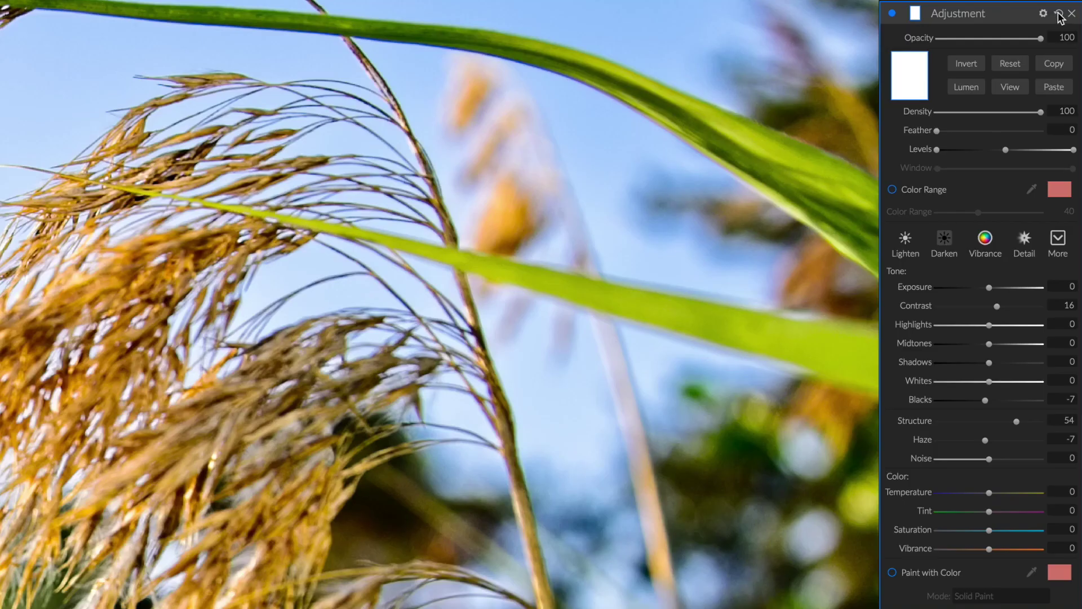
# Reset the local adjustment, then raise Structure, Contrast and Shadows to 19, and lower Whites and Haze to -13.
pyautogui.click(1047, 233)
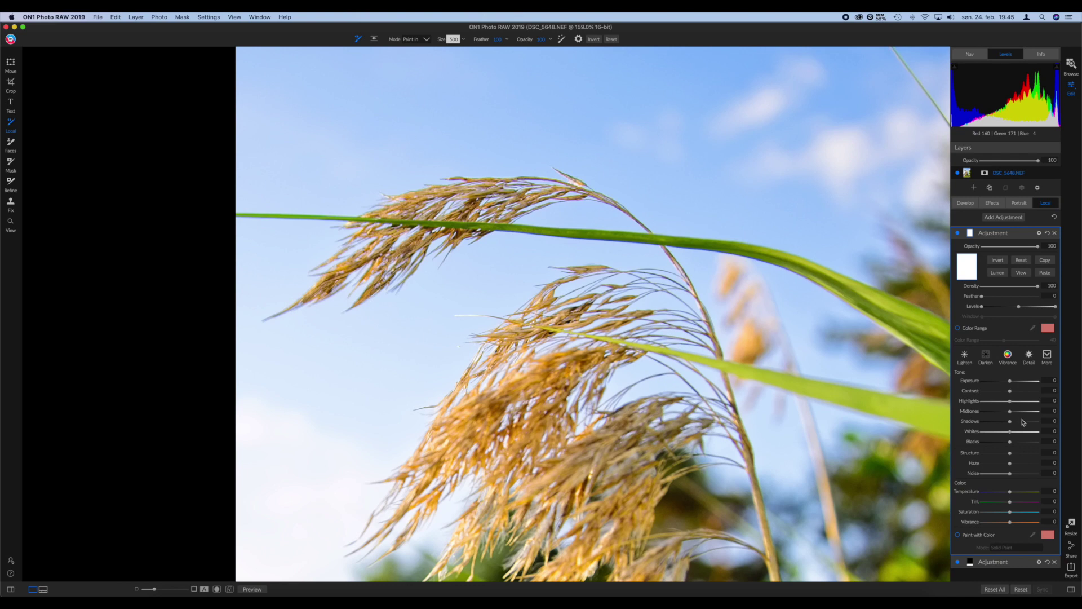
pyautogui.click(1027, 453)
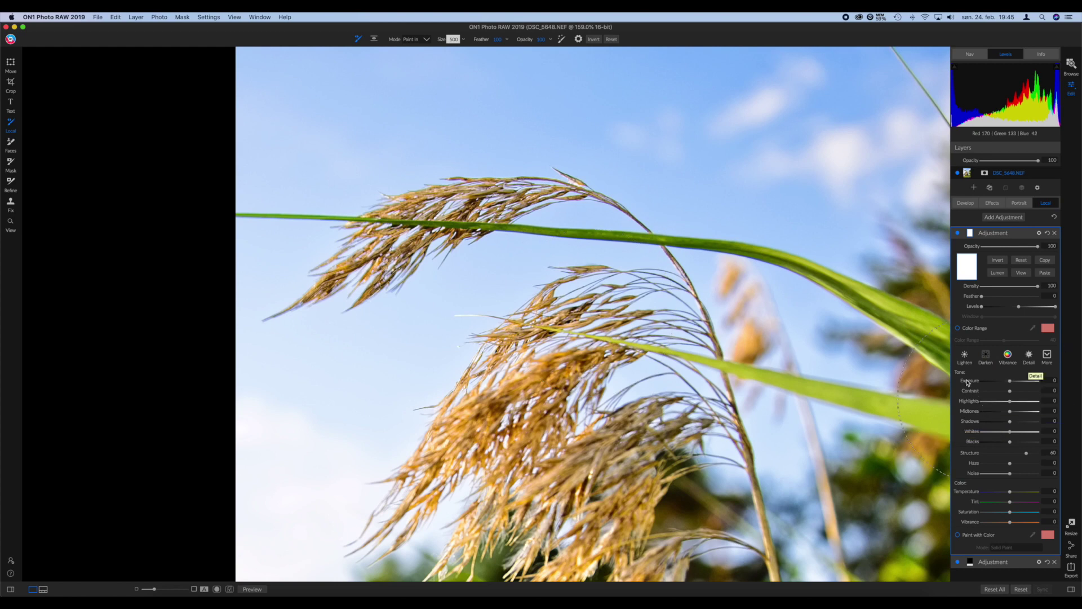
pyautogui.moveTo(1012, 391); pyautogui.dragTo(1014, 434)
pyautogui.moveTo(1012, 434); pyautogui.dragTo(1008, 434)
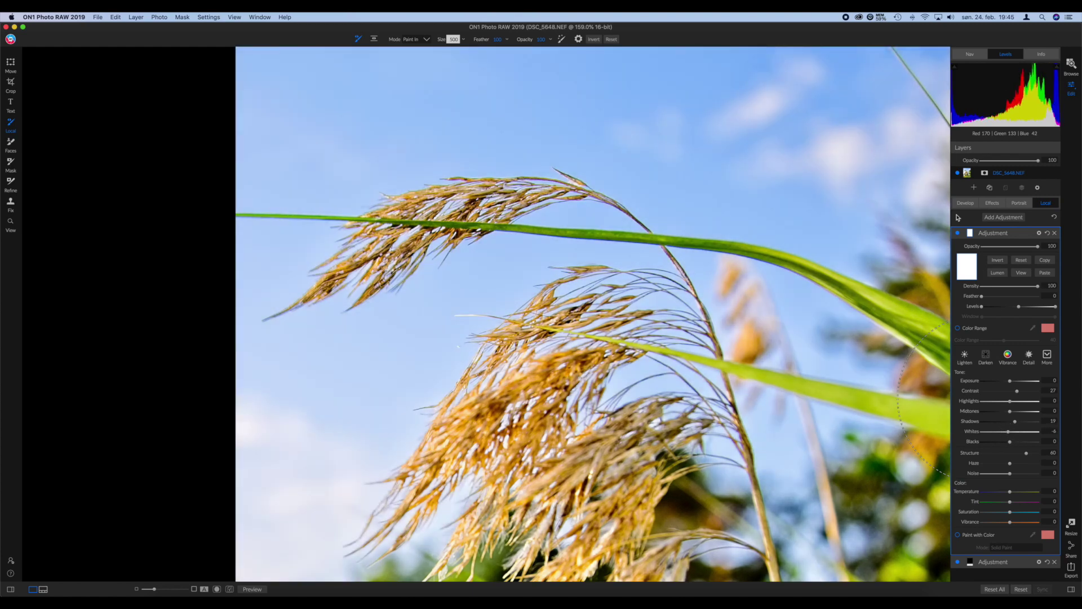
pyautogui.moveTo(1010, 463); pyautogui.dragTo(1031, 454)
# Refine to Structure 76, Contrast 14 and Whites -4, then hide and show the adjustment to compare.
pyautogui.moveTo(1017, 391); pyautogui.dragTo(1015, 394)
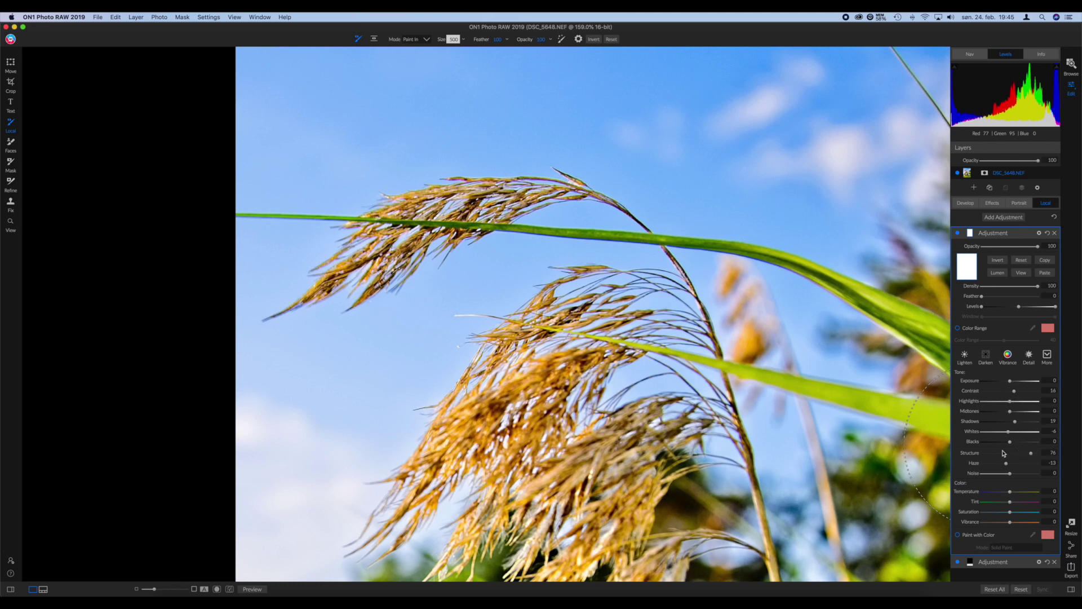
pyautogui.moveTo(1011, 435); pyautogui.dragTo(1012, 435)
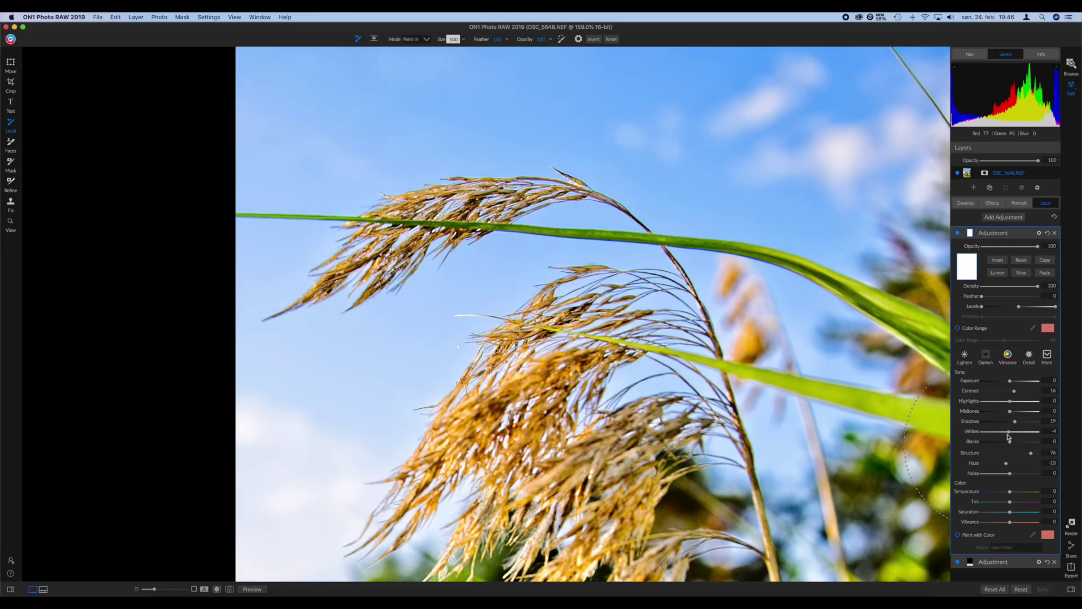
pyautogui.click(959, 233)
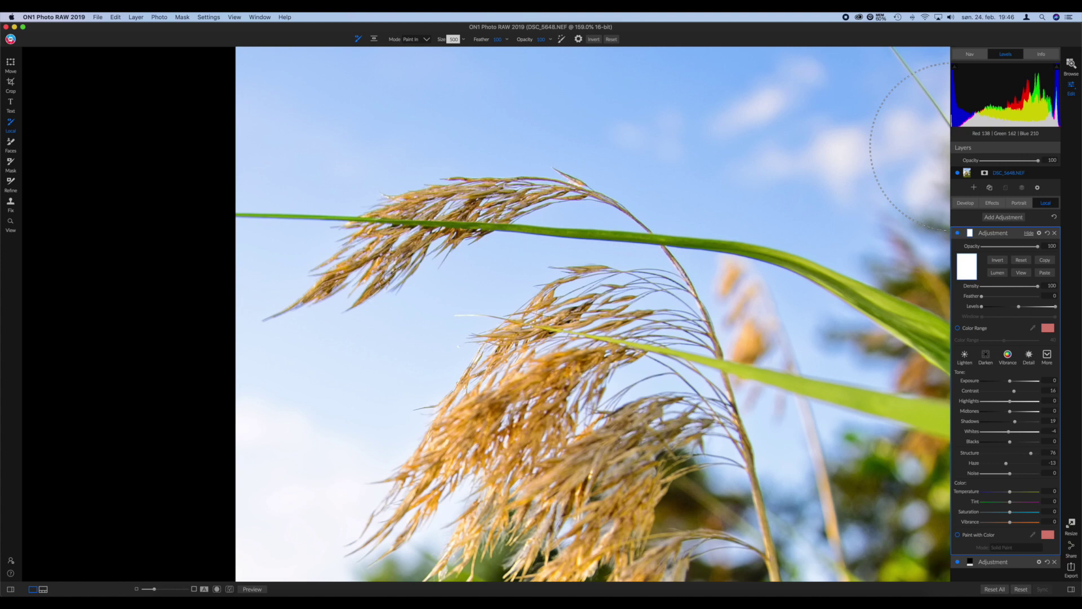
pyautogui.click(957, 233)
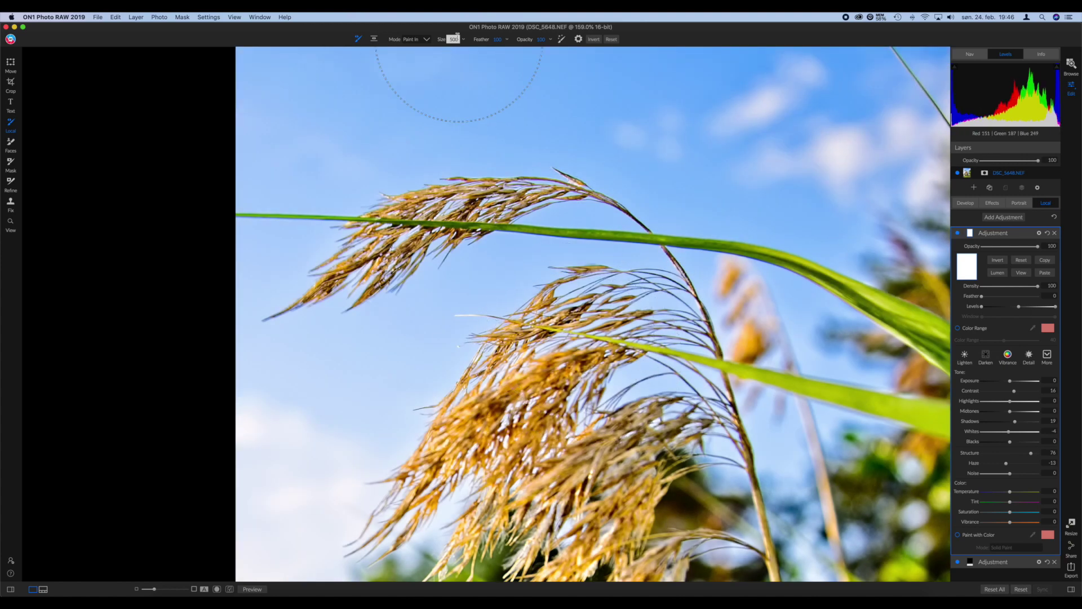
# Fit the reed photo, compare with the adjustment off and on, then move to the Browse module.
pyautogui.press('super+0')
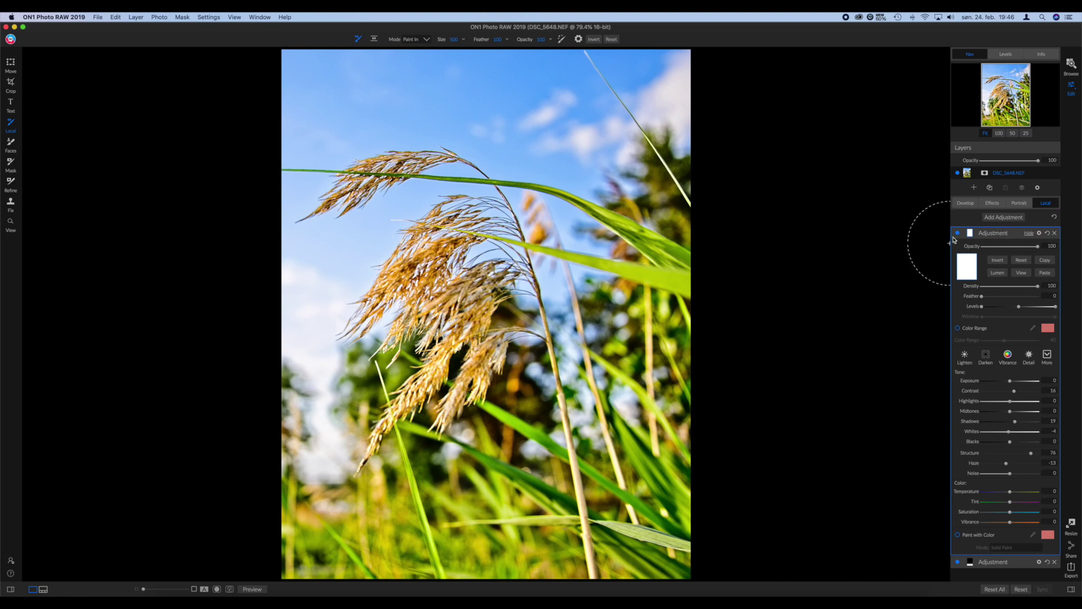
pyautogui.click(958, 234)
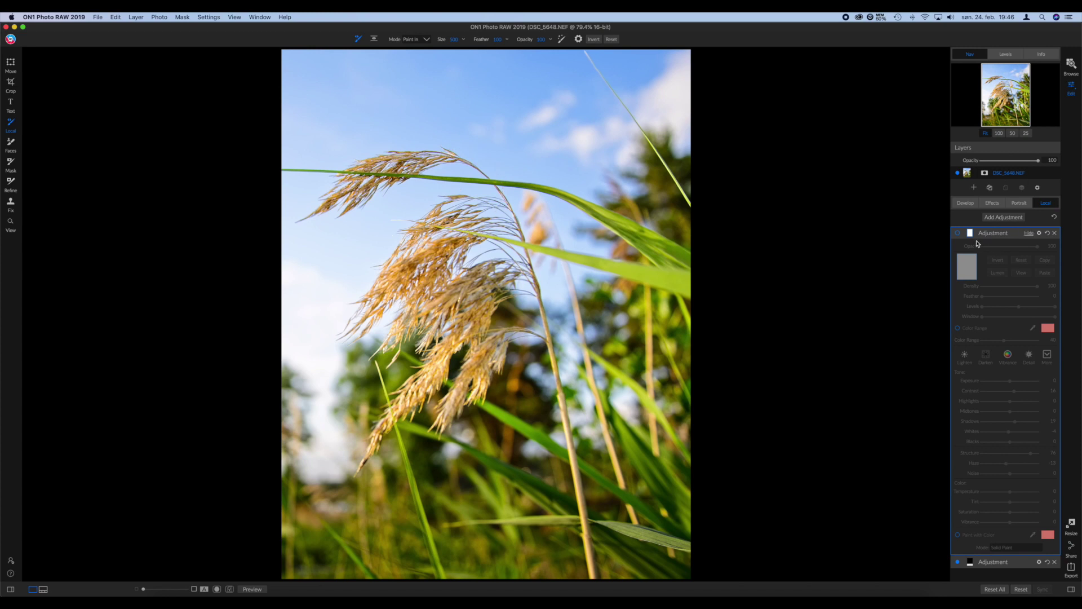
pyautogui.click(957, 233)
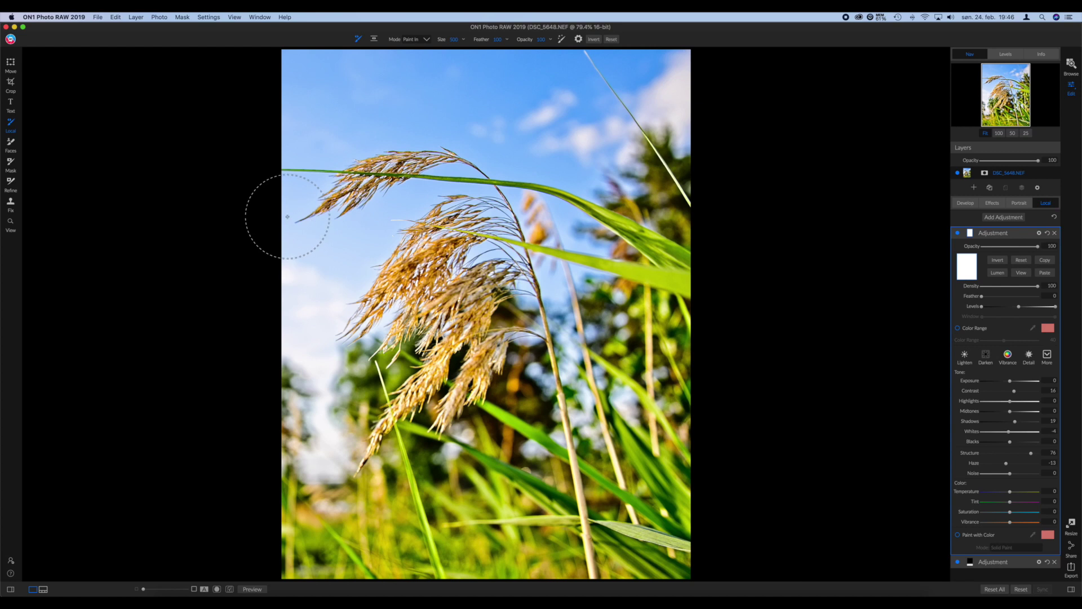
pyautogui.click(1071, 63)
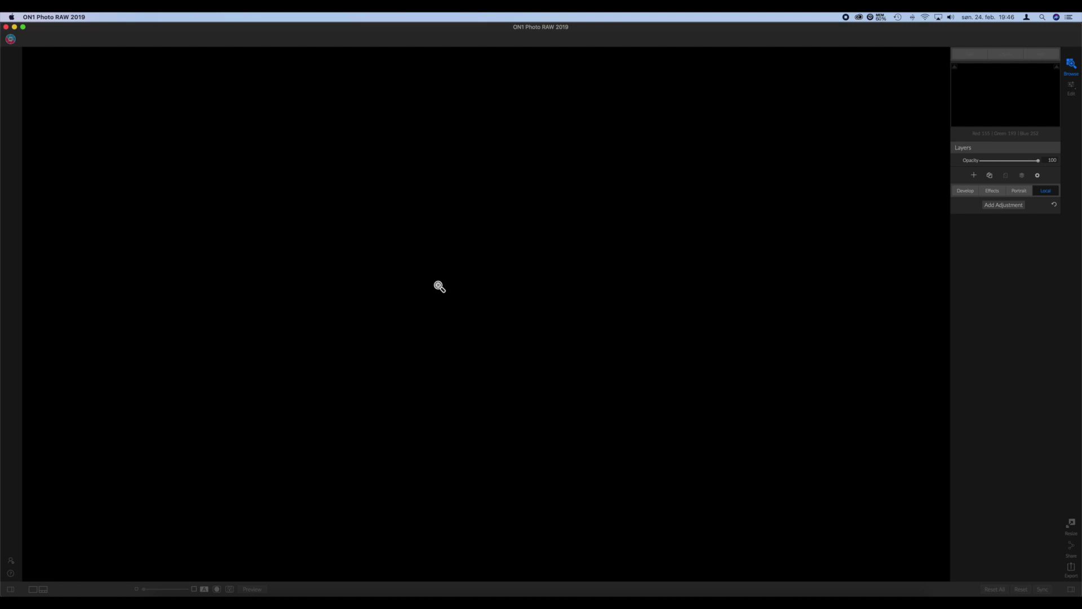
# Open DSC_7116 from the thumbnail grid in Edit and apply the Low Details sharpening preset (Amount 50).
pyautogui.press('g')
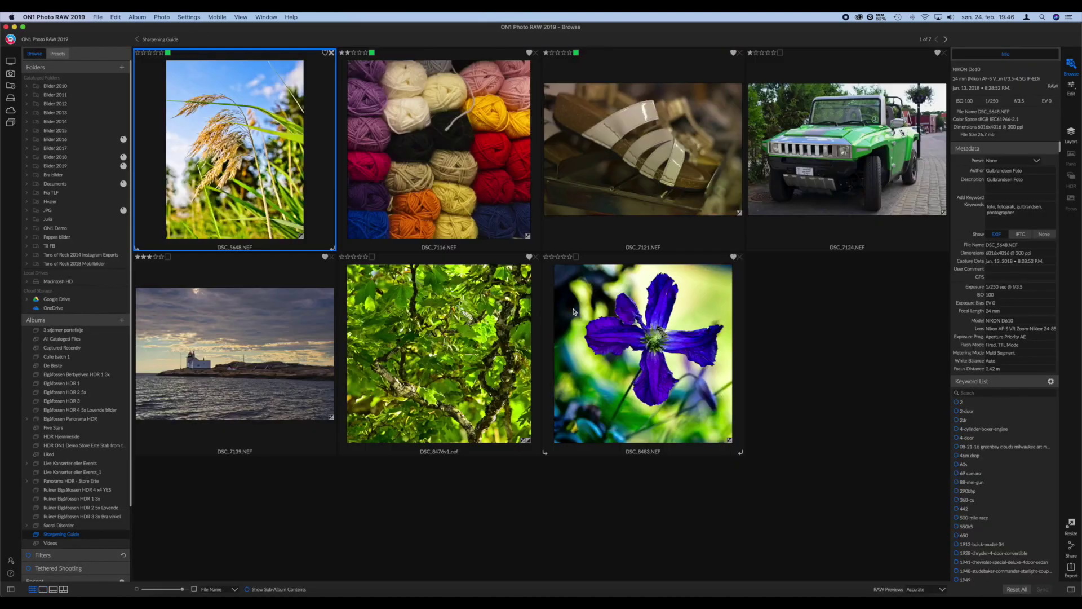
pyautogui.doubleClick(419, 147)
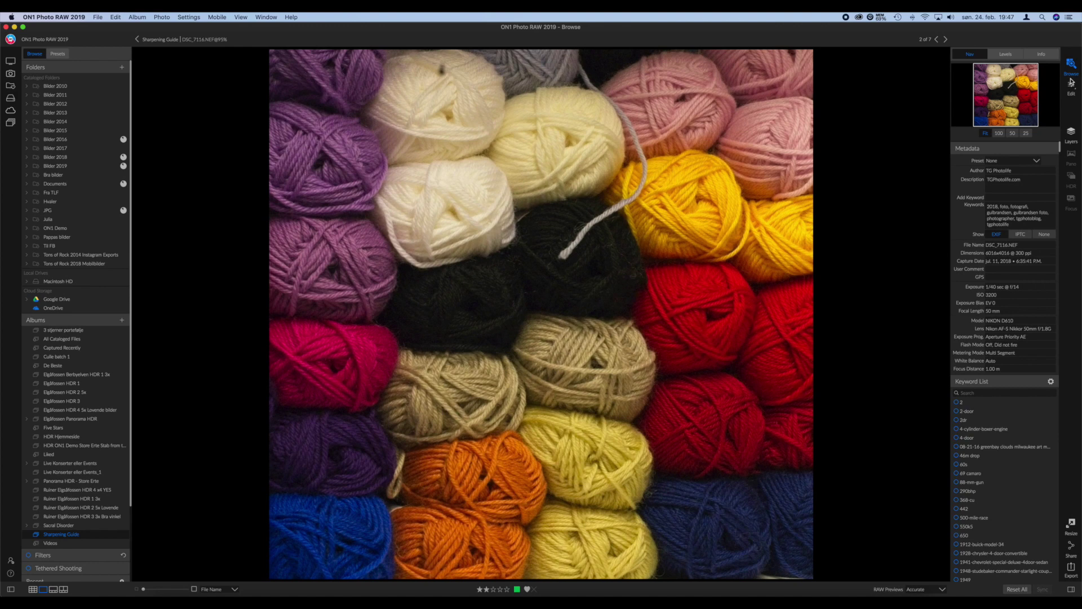
pyautogui.click(1072, 90)
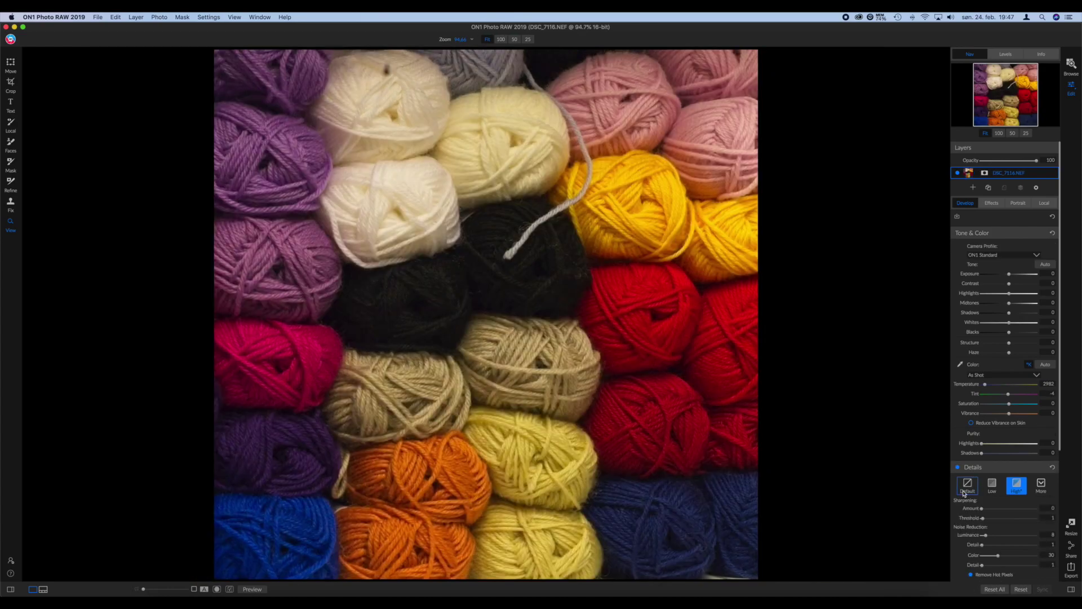
pyautogui.click(992, 485)
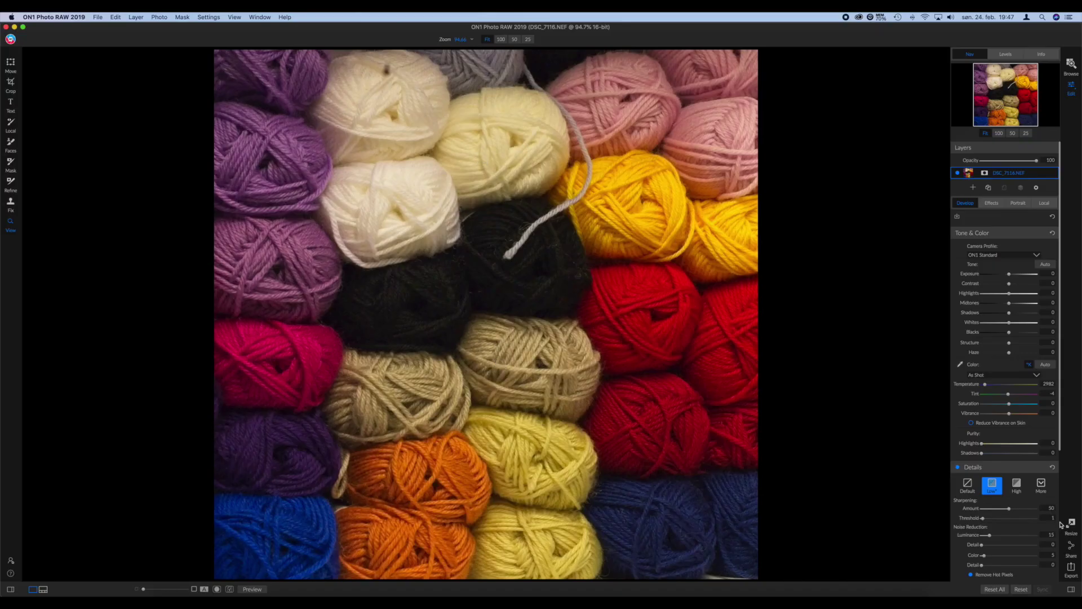
# Apply the High sharpening preset (Amount 75, noise reduction 30) and view the yarn at 100%.
pyautogui.scroll(-3, 1032, 434)
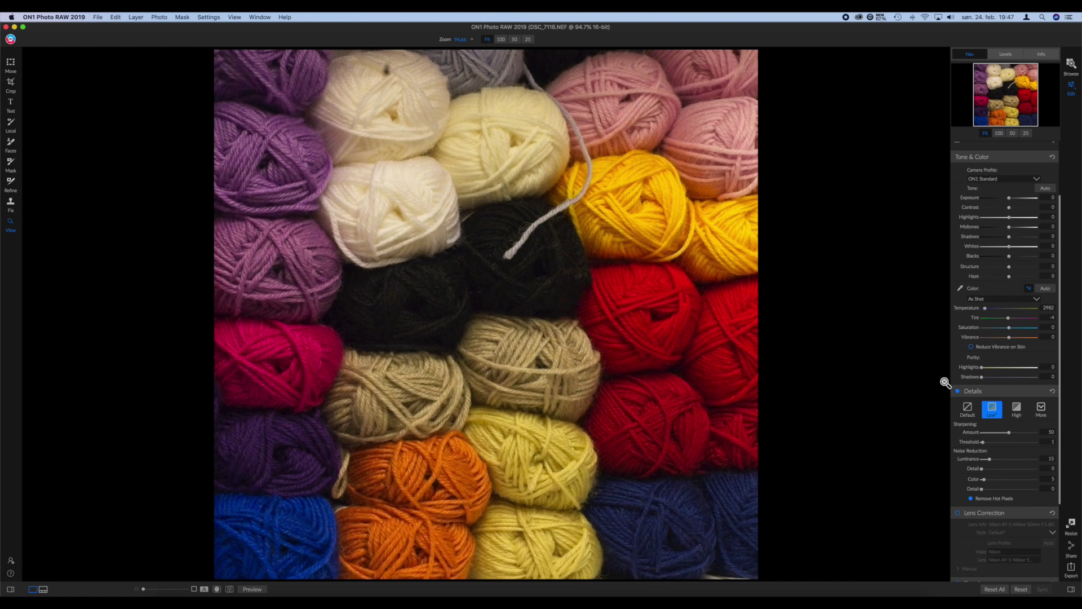
pyautogui.click(1016, 410)
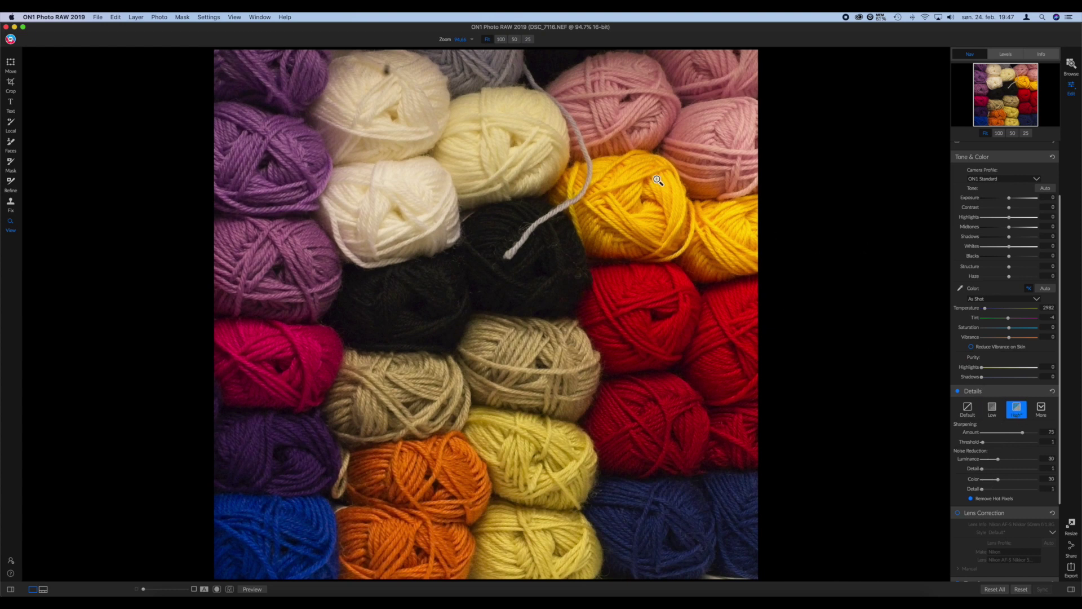
pyautogui.click(637, 191)
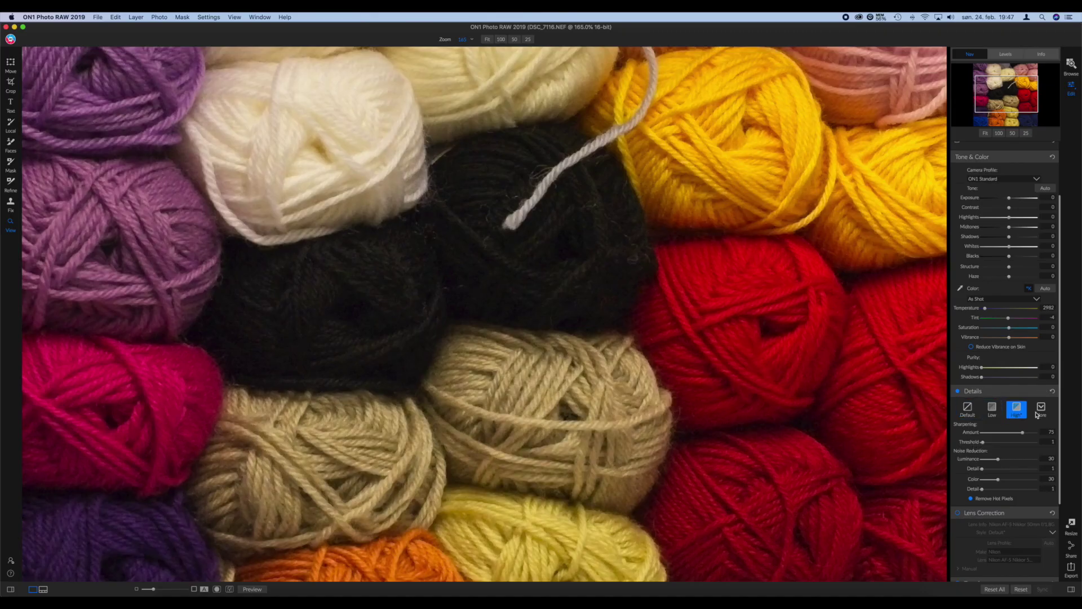
# Raise the yarn photo's sharpening Amount to 88 and Structure to 18, then hide the edits to judge.
pyautogui.moveTo(1023, 434); pyautogui.dragTo(1031, 435)
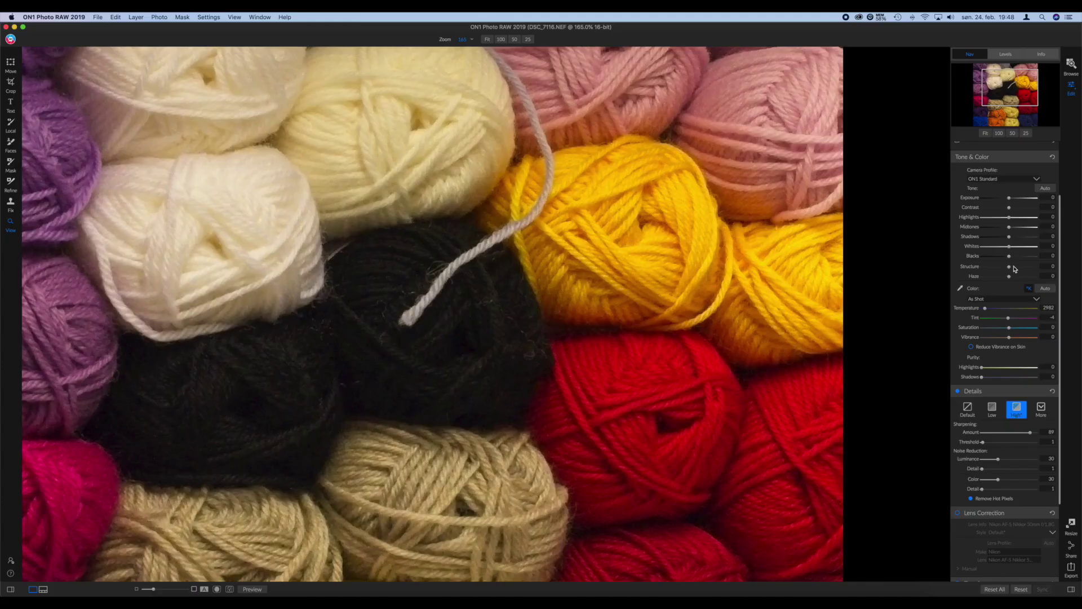
pyautogui.click(1014, 269)
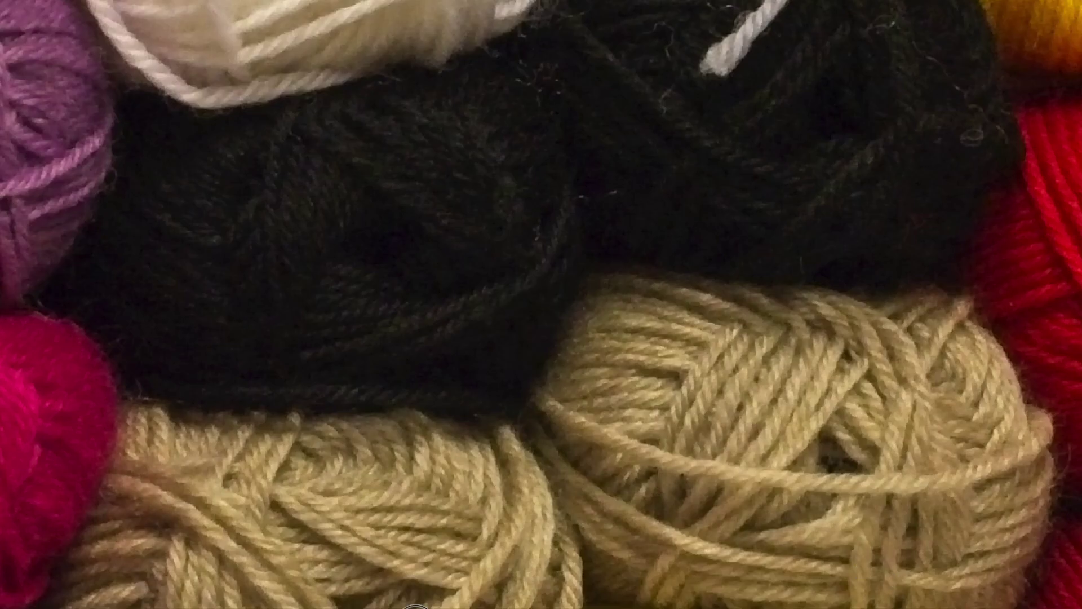
pyautogui.press('\\')
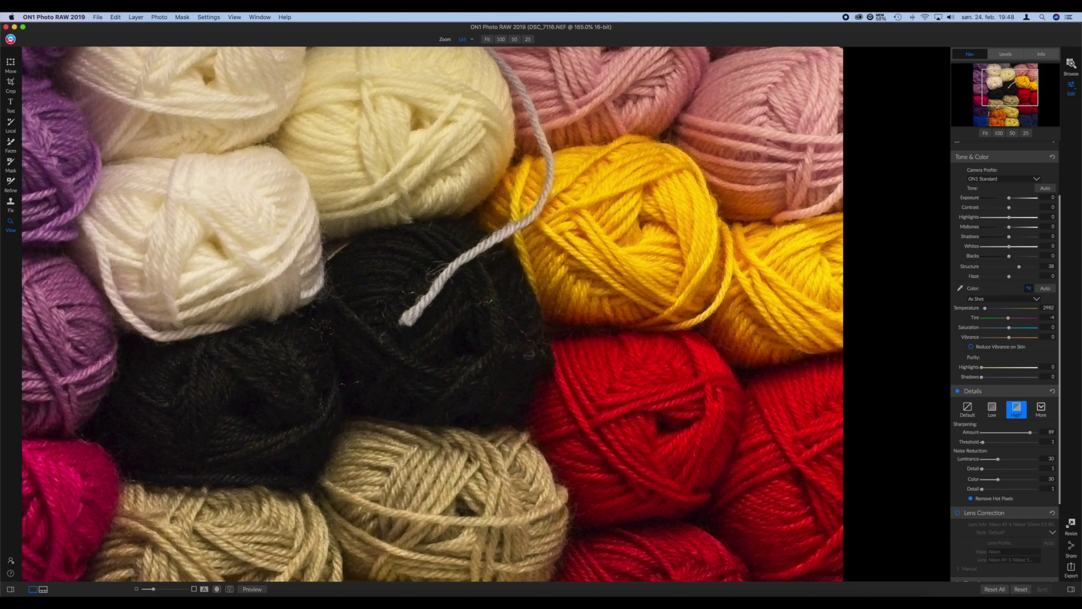
# Compare the yarn photo with its original, then move on to the sandal photo DSC_7121.NEF.
pyautogui.click(251, 588)
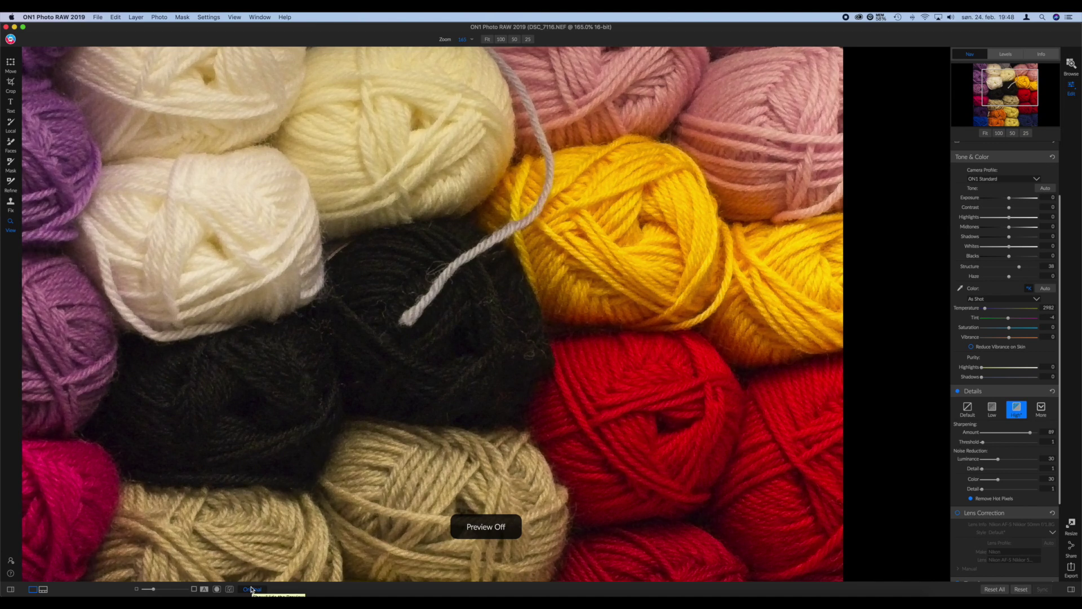
pyautogui.click(252, 589)
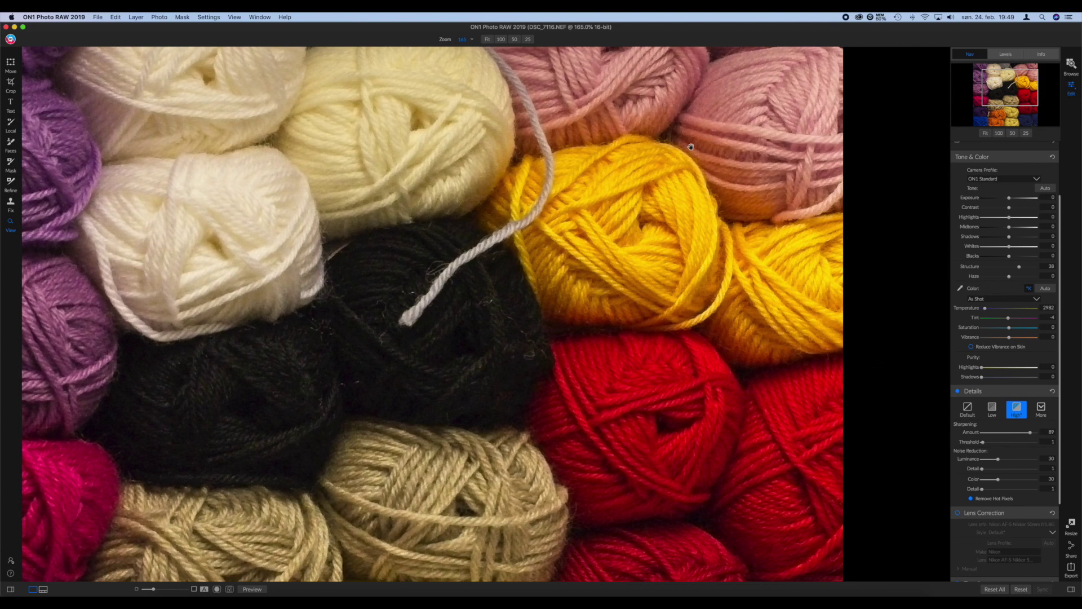
pyautogui.press('Right')
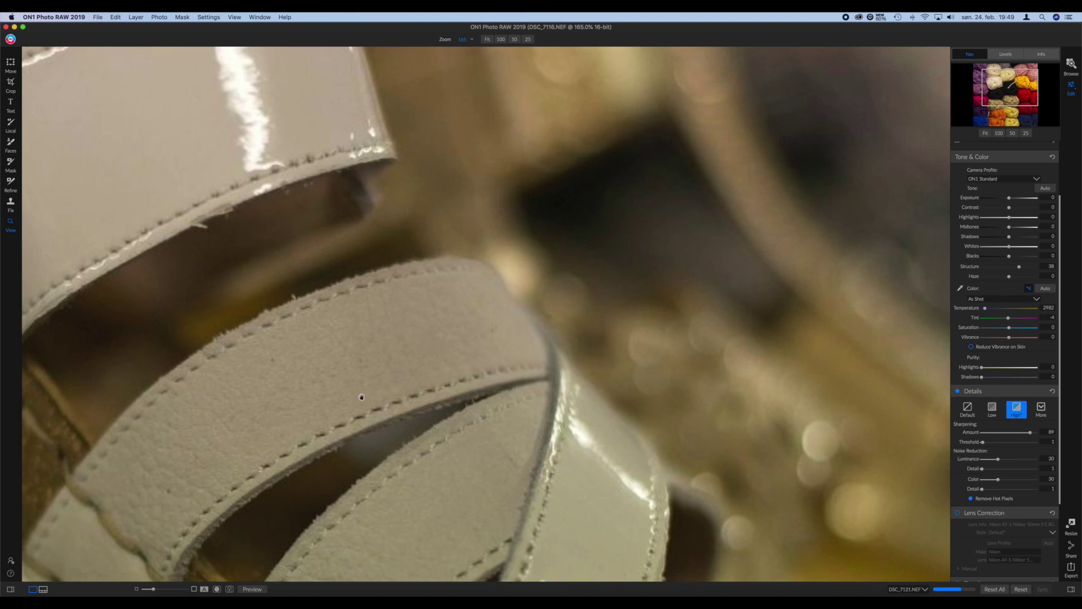
pyautogui.moveTo(416, 316); pyautogui.dragTo(410, 192)
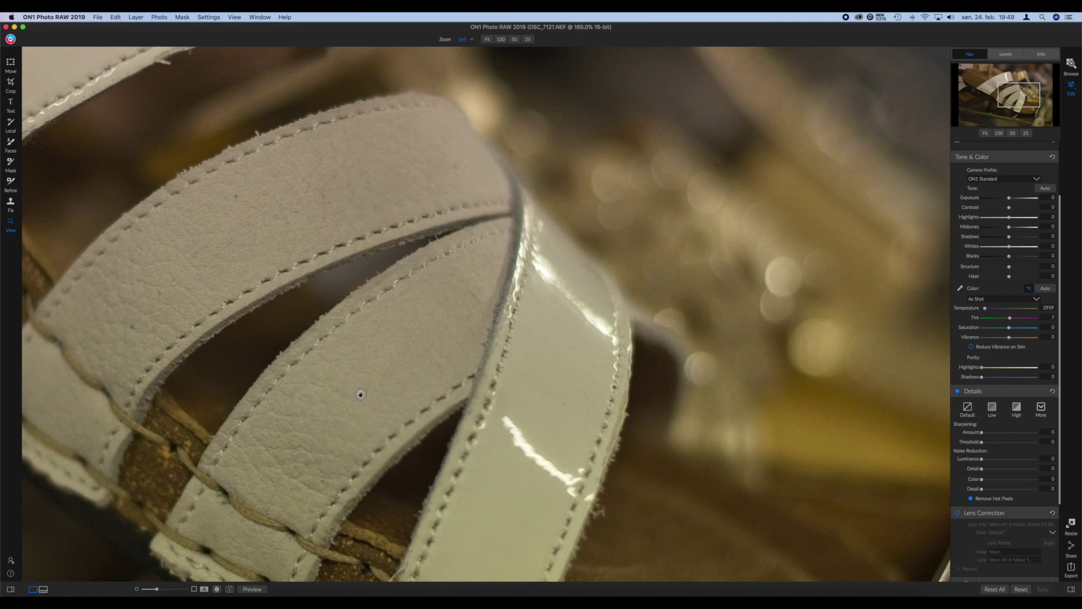
pyautogui.moveTo(360, 394); pyautogui.dragTo(438, 374)
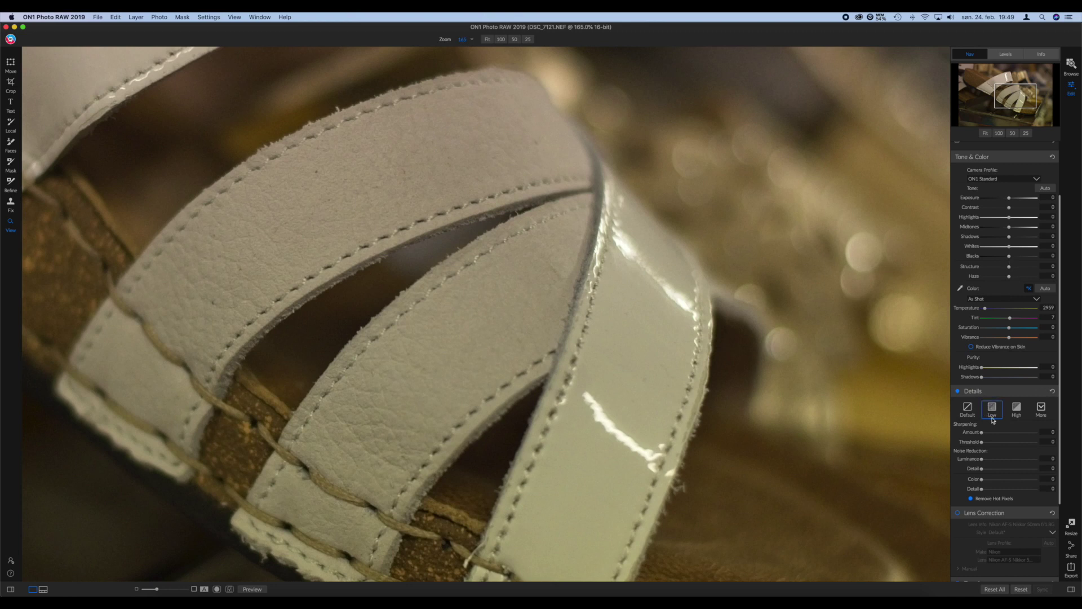
pyautogui.scroll(3, 991, 197)
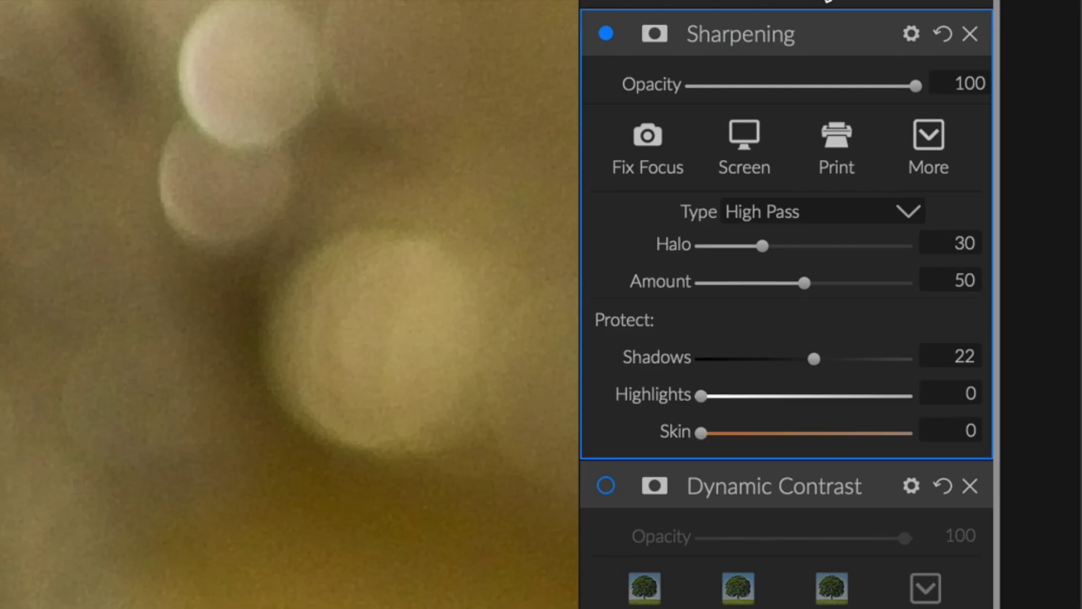
# Add Noise Reduction with the Subtle preset: Luminance 20, Color 80, Detail 40.
pyautogui.click(1006, 226)
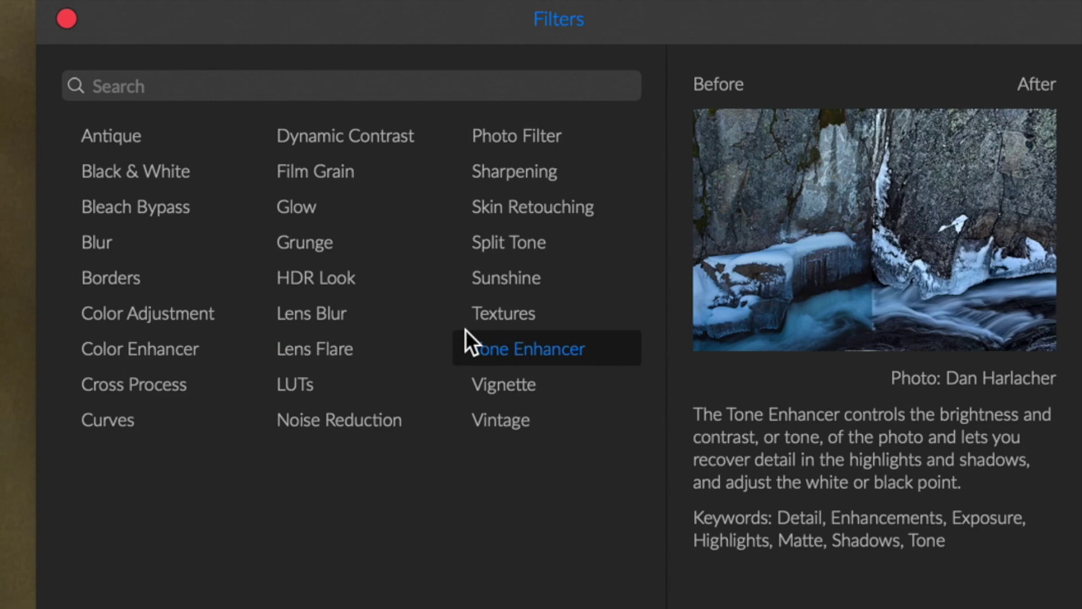
pyautogui.click(413, 426)
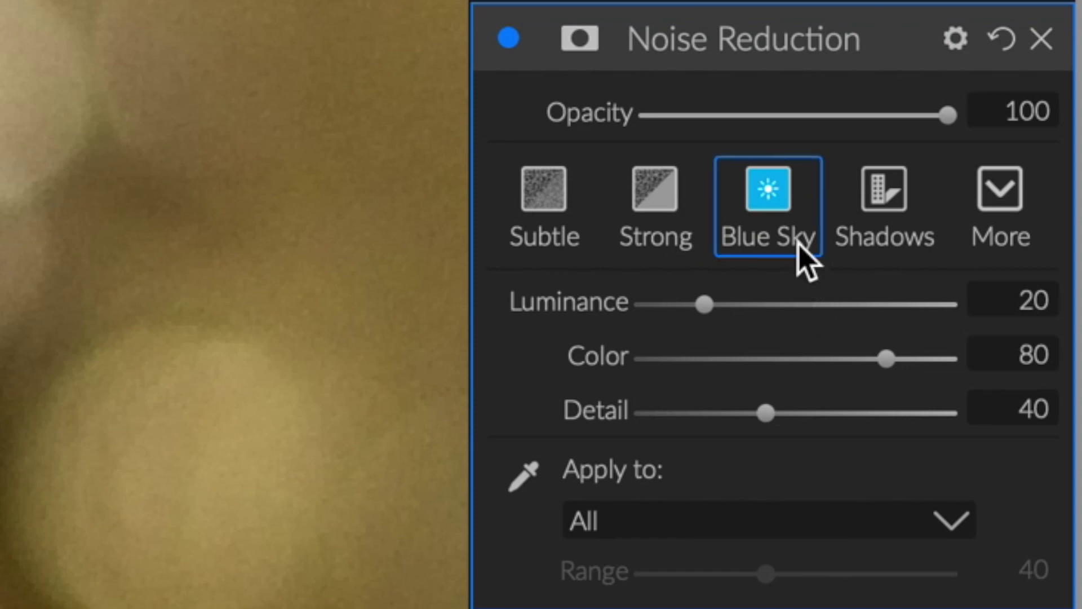
pyautogui.click(534, 215)
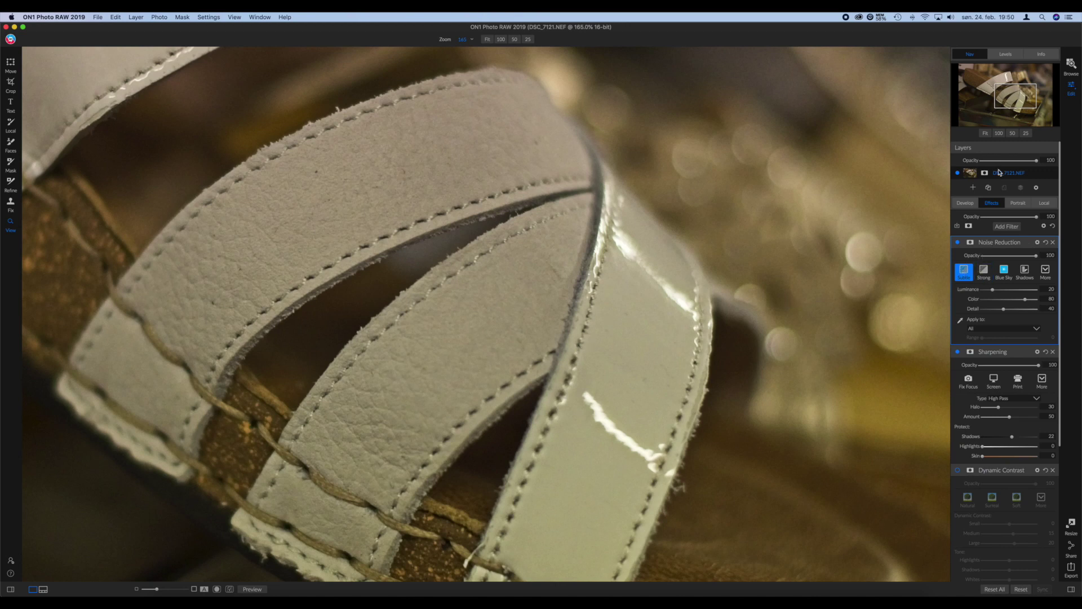
# Set Noise Reduction to 59% opacity and Luminance 23, checking the sharpening's effect on and off.
pyautogui.click(1014, 257)
pyautogui.moveTo(993, 290); pyautogui.dragTo(995, 289)
pyautogui.click(957, 352)
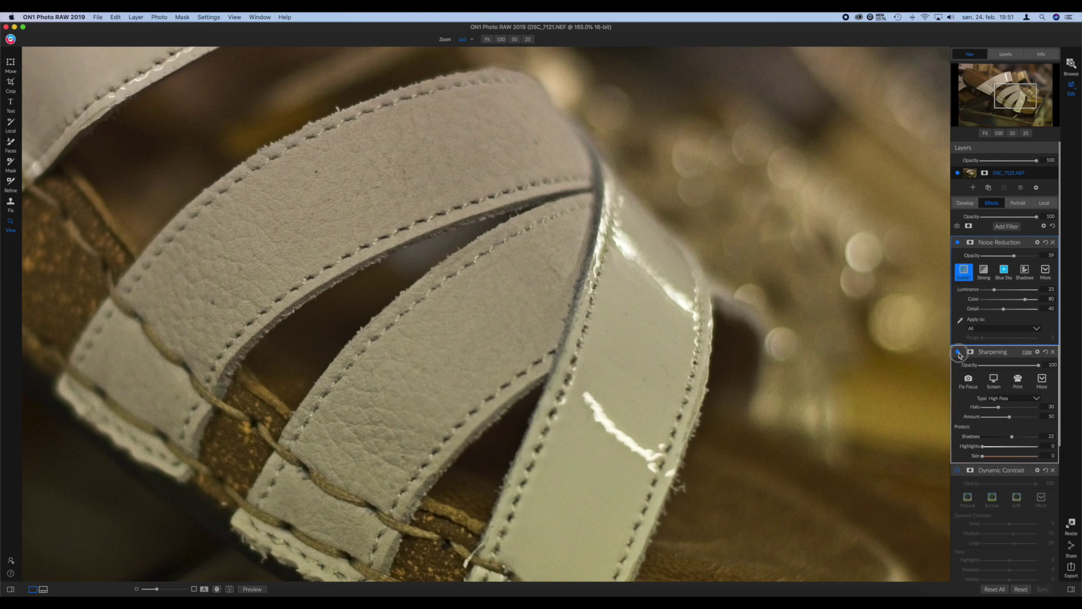
pyautogui.click(958, 353)
# Switch on the Dynamic Contrast filter and compare the sandal photo against its original.
pyautogui.scroll(-3, 1038, 397)
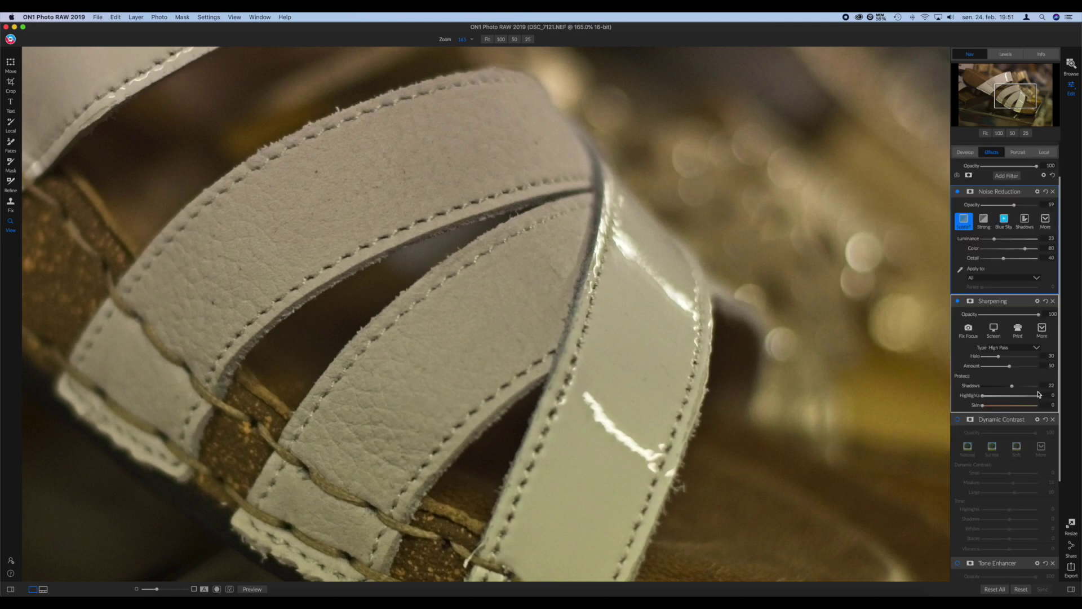
pyautogui.click(957, 420)
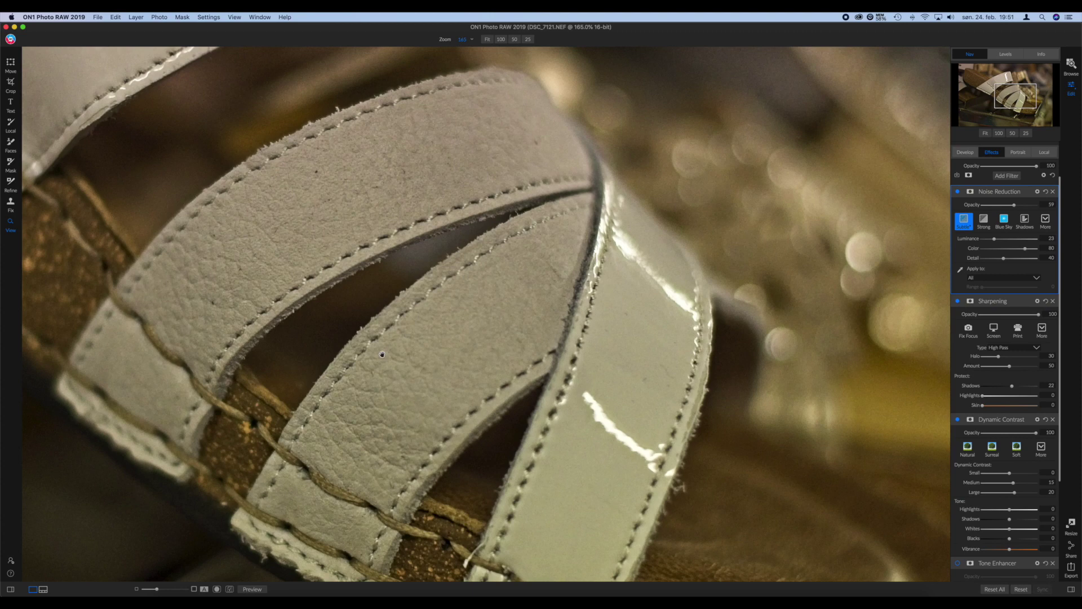
pyautogui.click(253, 590)
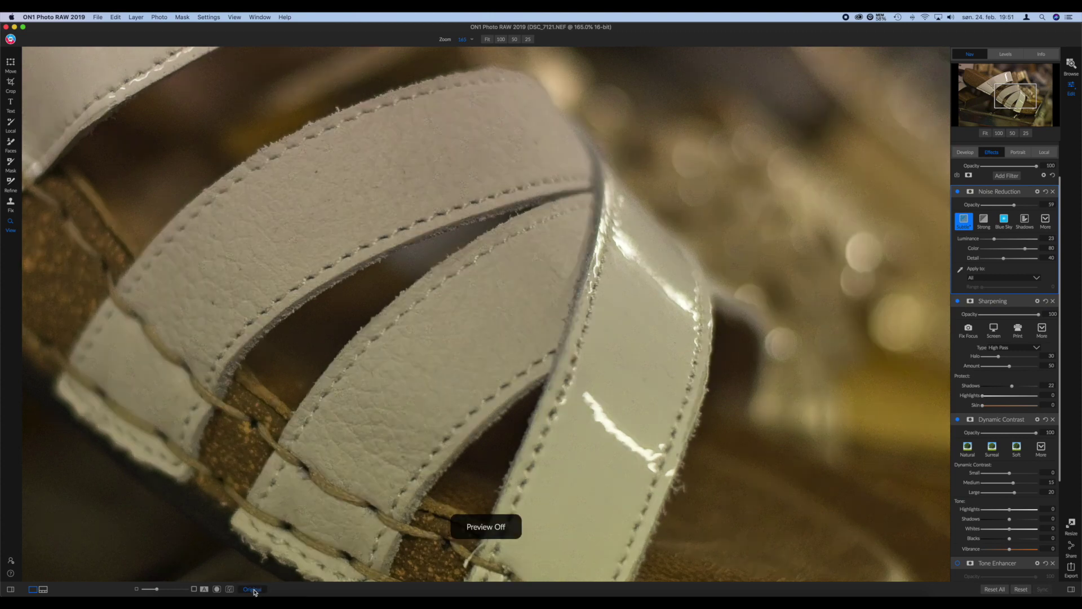
pyautogui.click(254, 589)
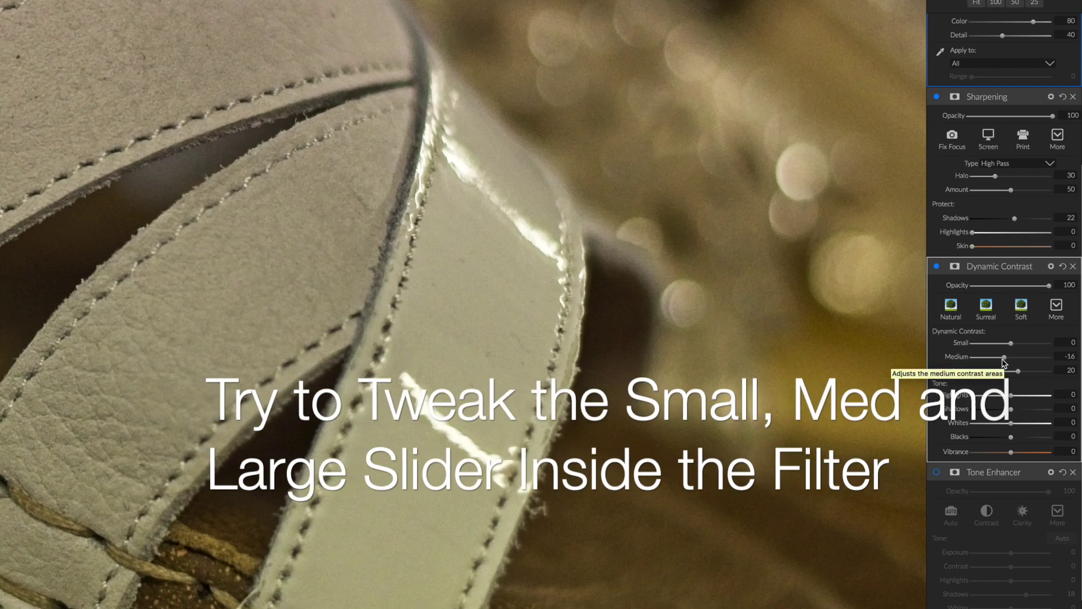
# Set Dynamic Contrast Medium to about -19, toggling the filter off and on to compare.
pyautogui.moveTo(1002, 359); pyautogui.dragTo(1017, 357)
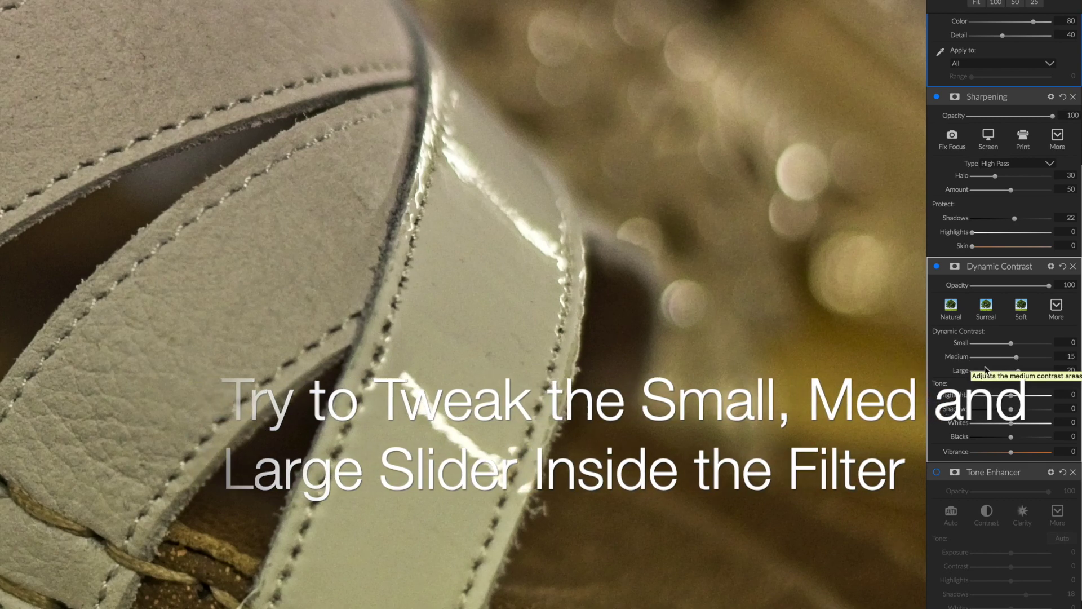
pyautogui.moveTo(1017, 358); pyautogui.dragTo(996, 356)
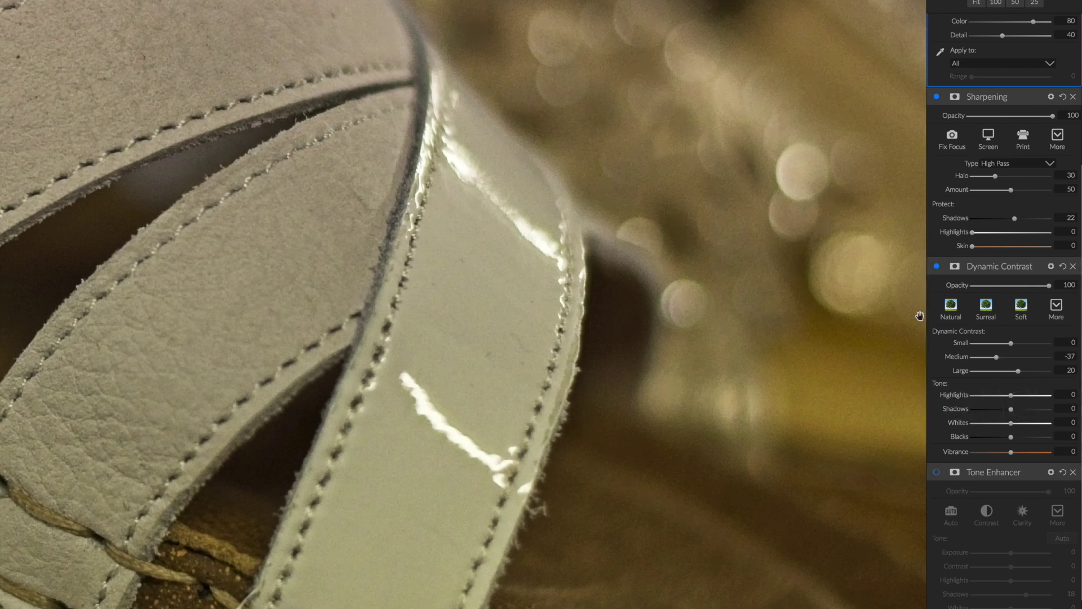
pyautogui.click(1003, 359)
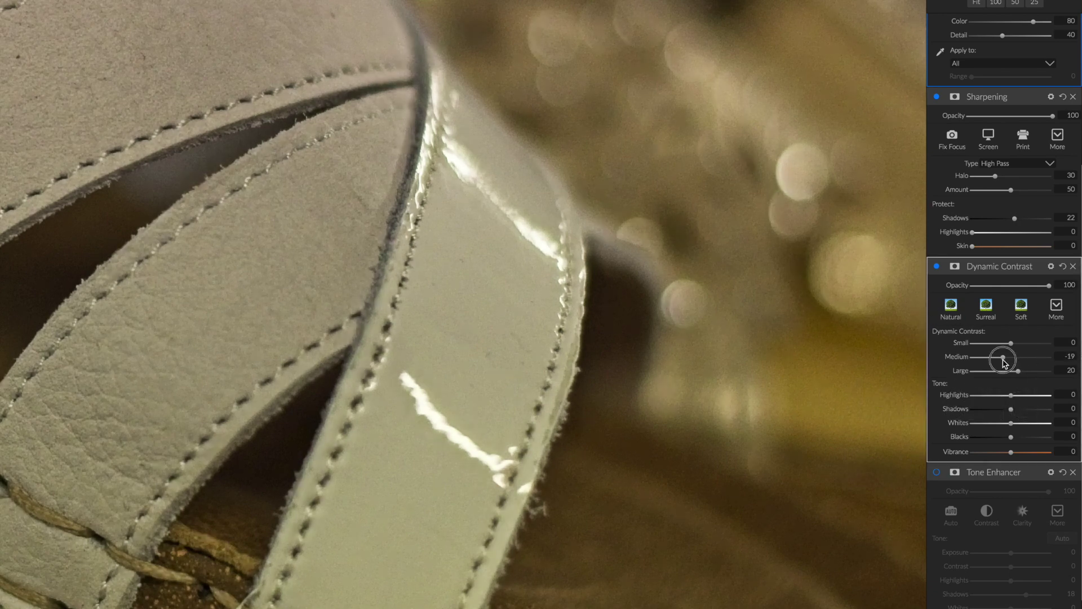
pyautogui.click(936, 268)
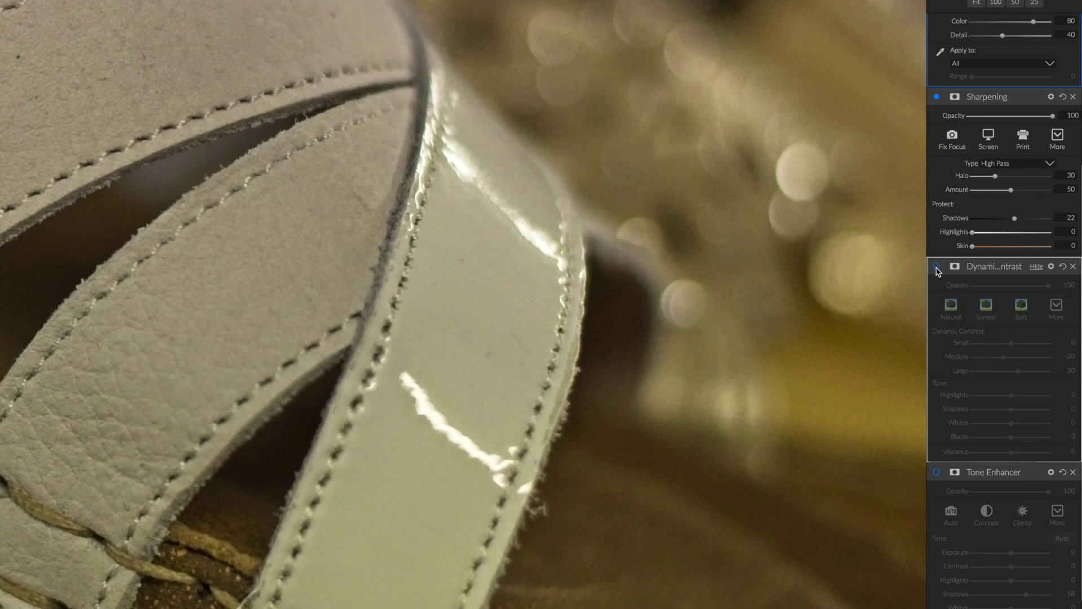
pyautogui.click(936, 268)
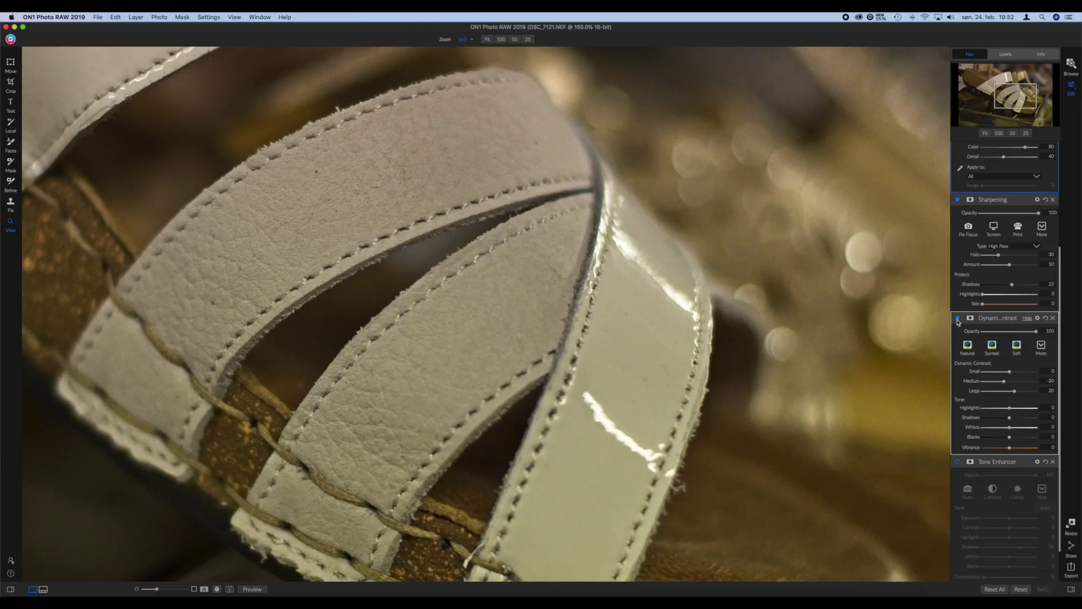
pyautogui.click(957, 319)
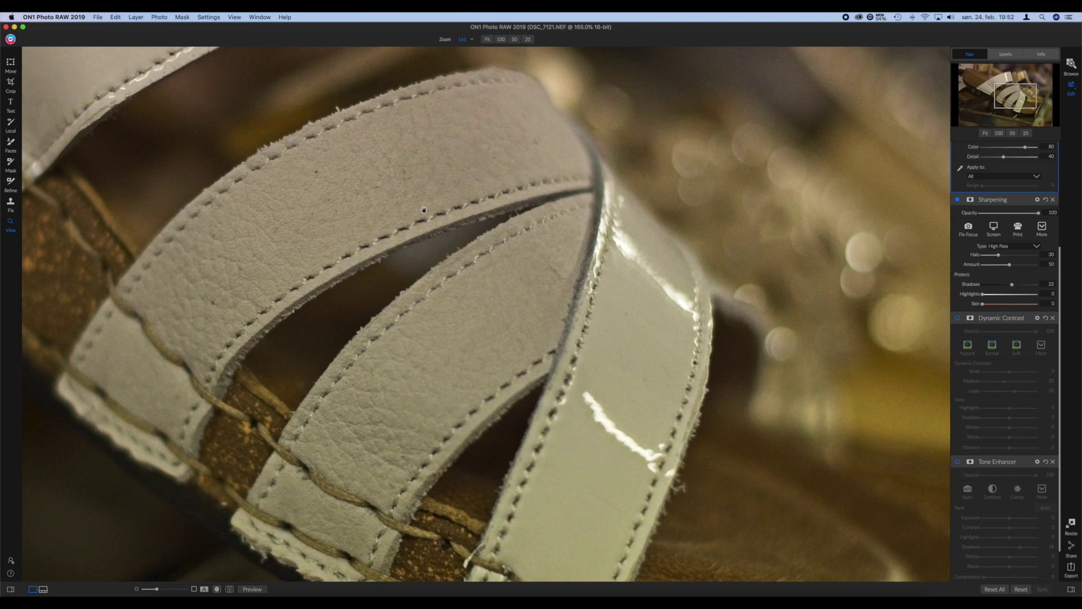
pyautogui.click(958, 318)
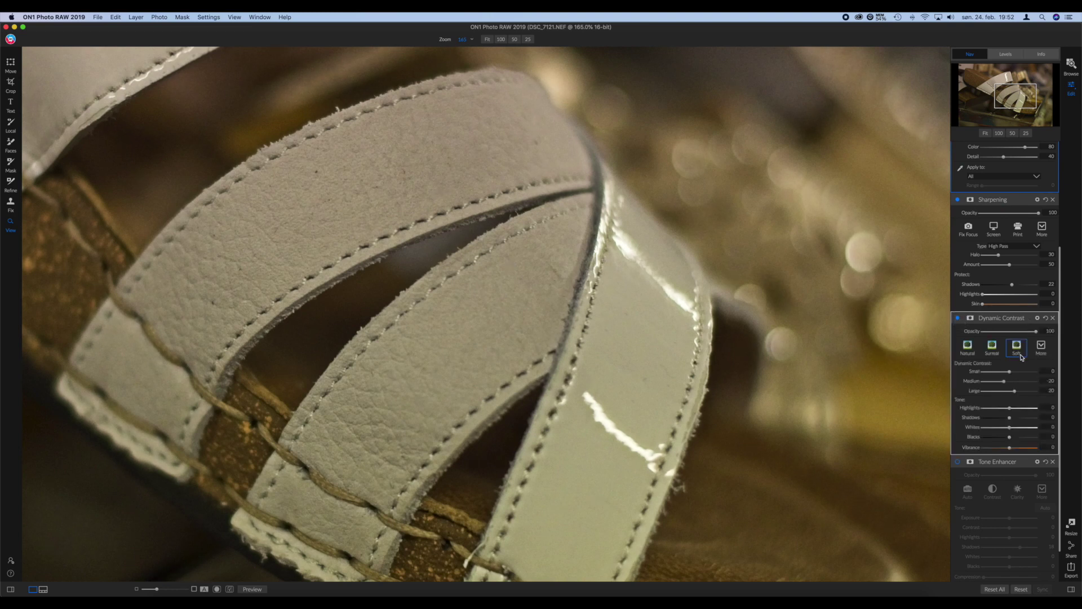
# Boost Small contrast to 19, compare with the original, and fit the sandal photo in view.
pyautogui.click(1014, 371)
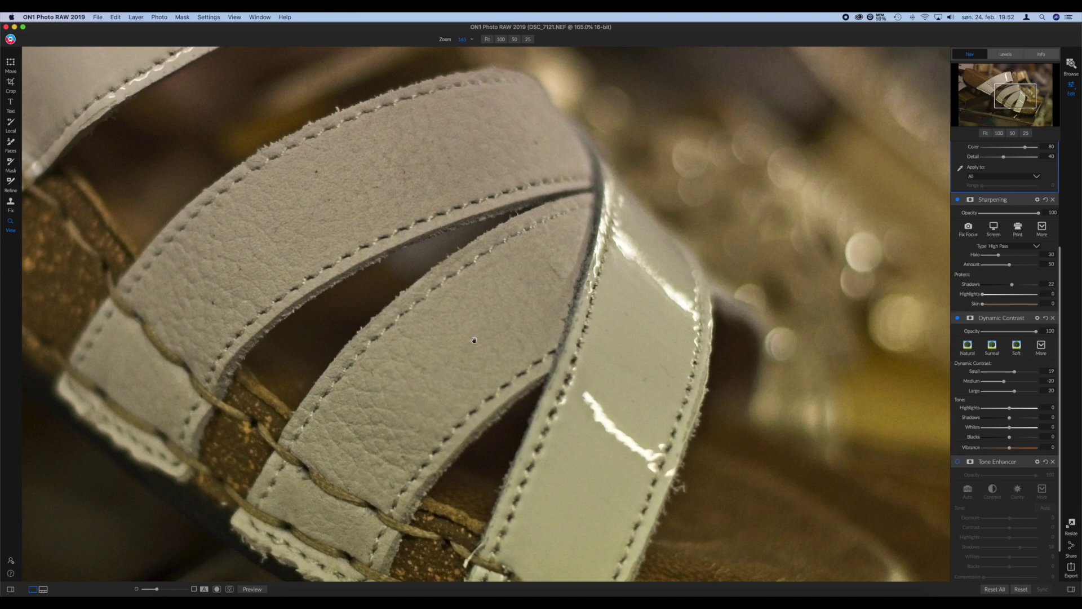
pyautogui.click(252, 589)
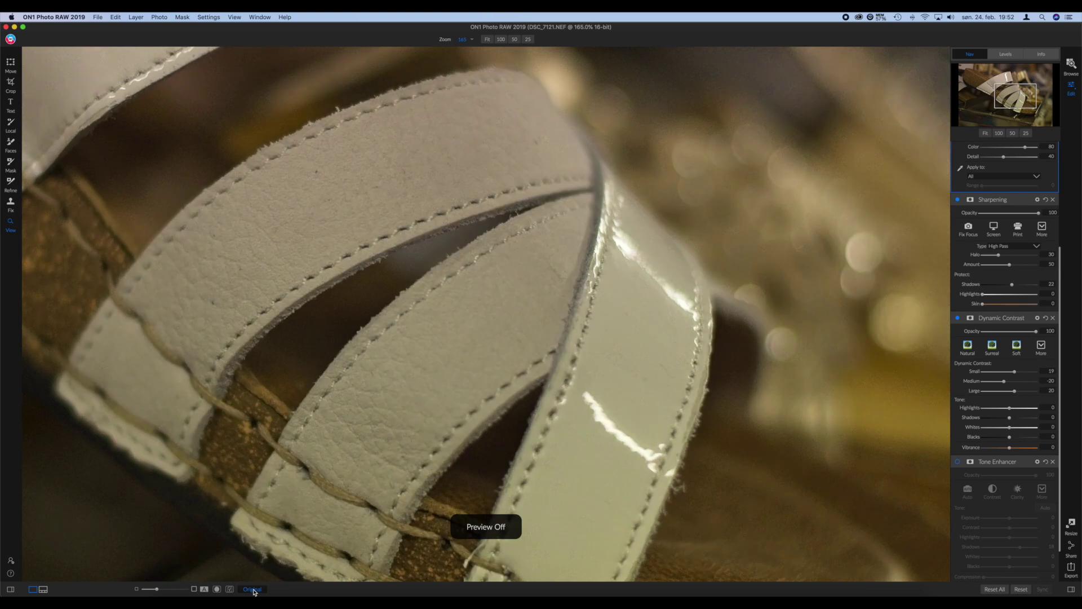
pyautogui.click(253, 588)
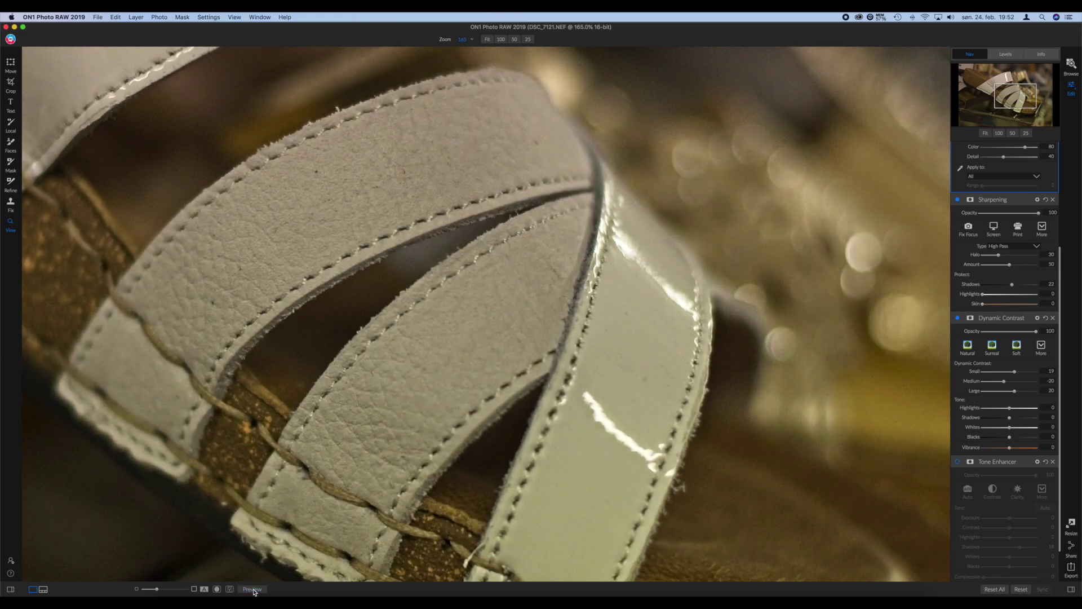
pyautogui.click(137, 589)
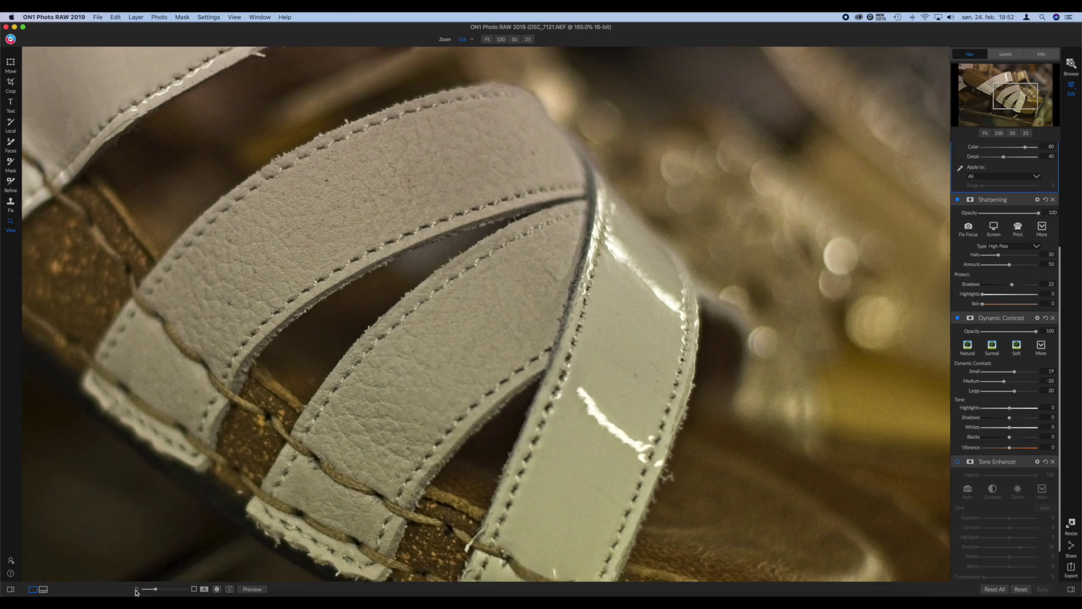
pyautogui.click(143, 589)
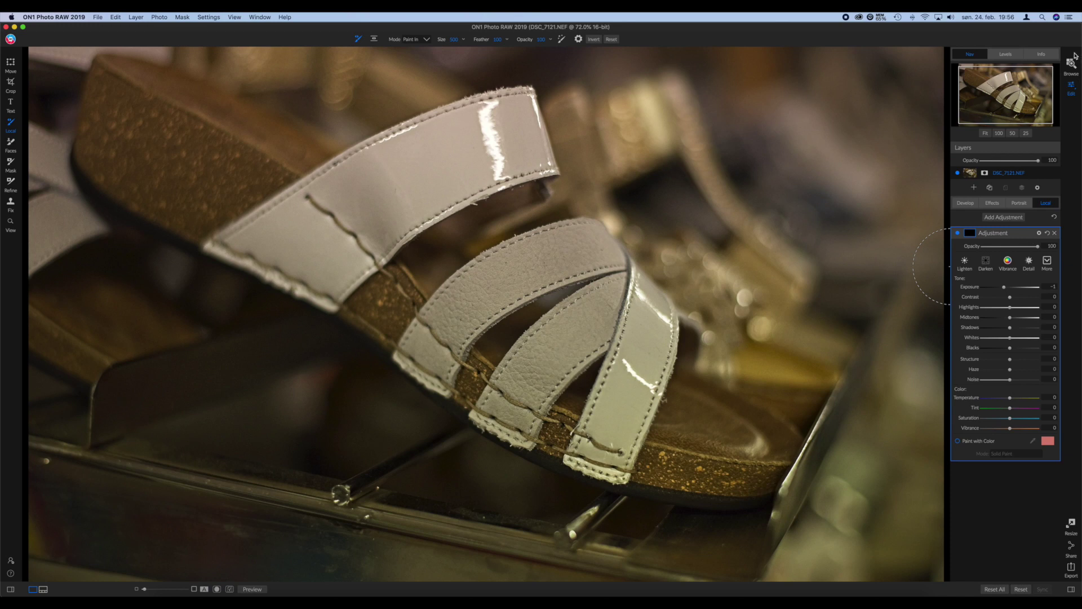
# Switch to the Browse module to view the photo library.
pyautogui.click(1069, 68)
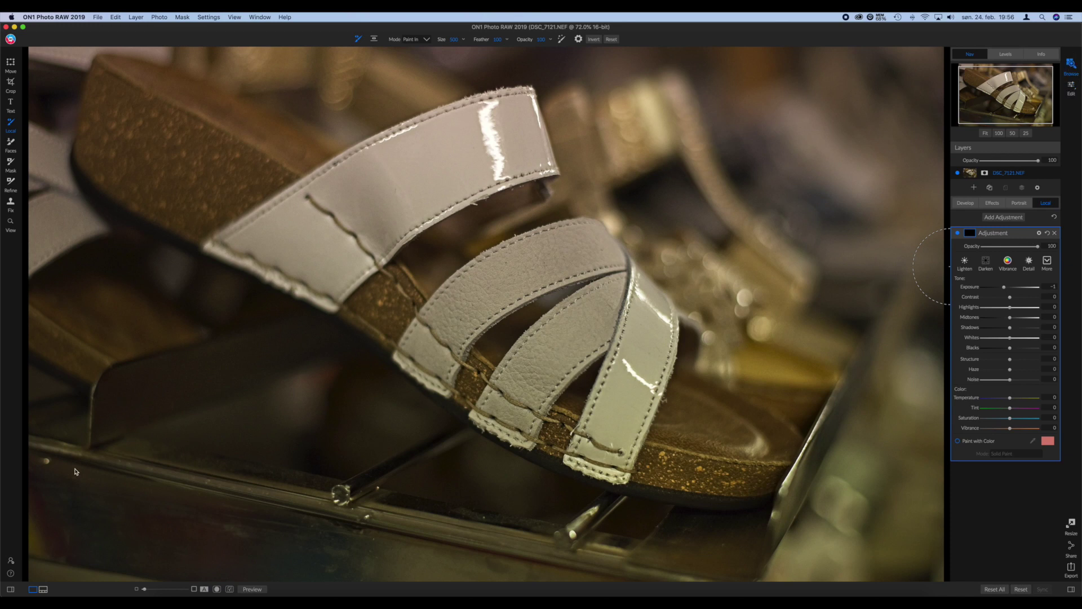